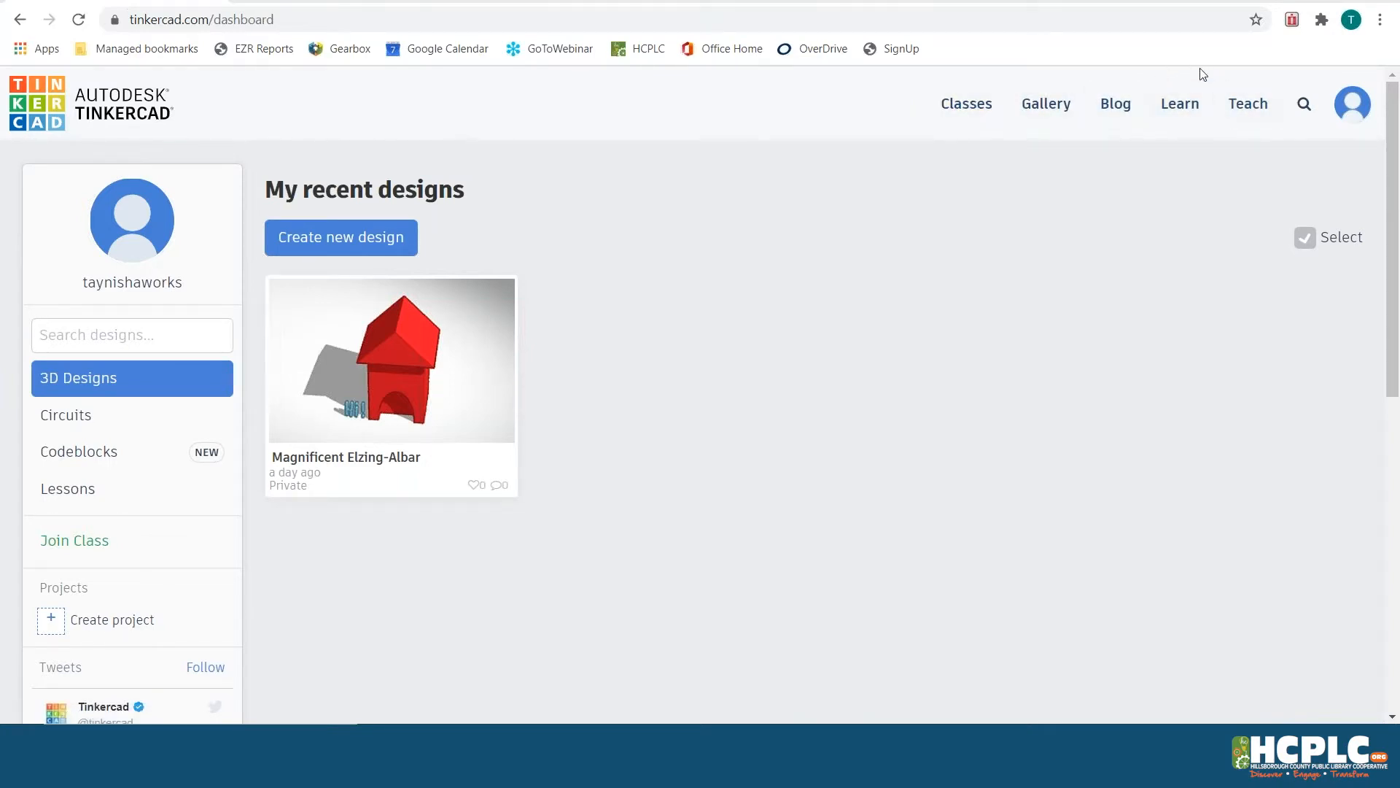
# Browse the 3D starters, lessons and projects in the Learn section
pyautogui.click(1187, 113)
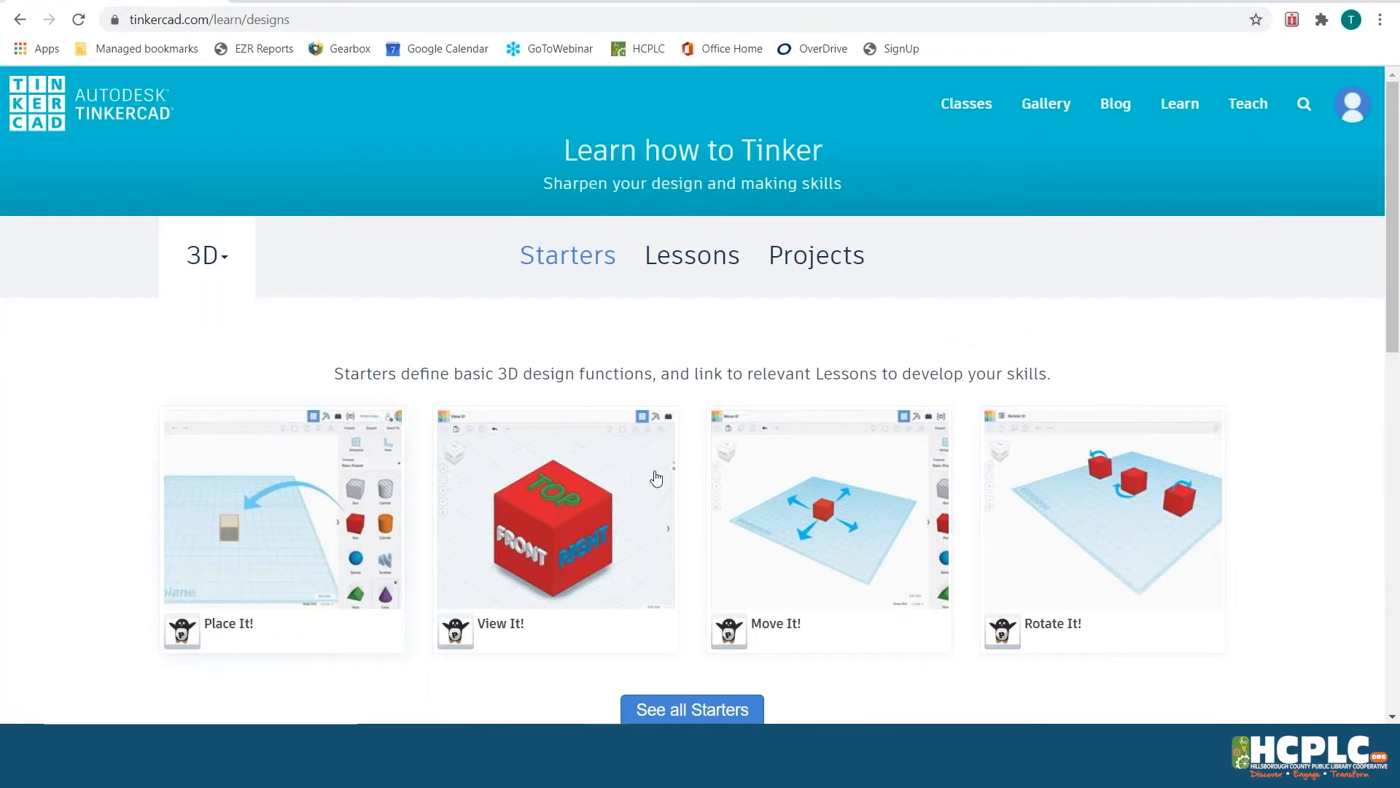
pyautogui.moveTo(1393, 352)
pyautogui.mouseDown()
pyautogui.moveTo(1363, 612)
pyautogui.moveTo(1379, 328)
pyautogui.mouseUp()
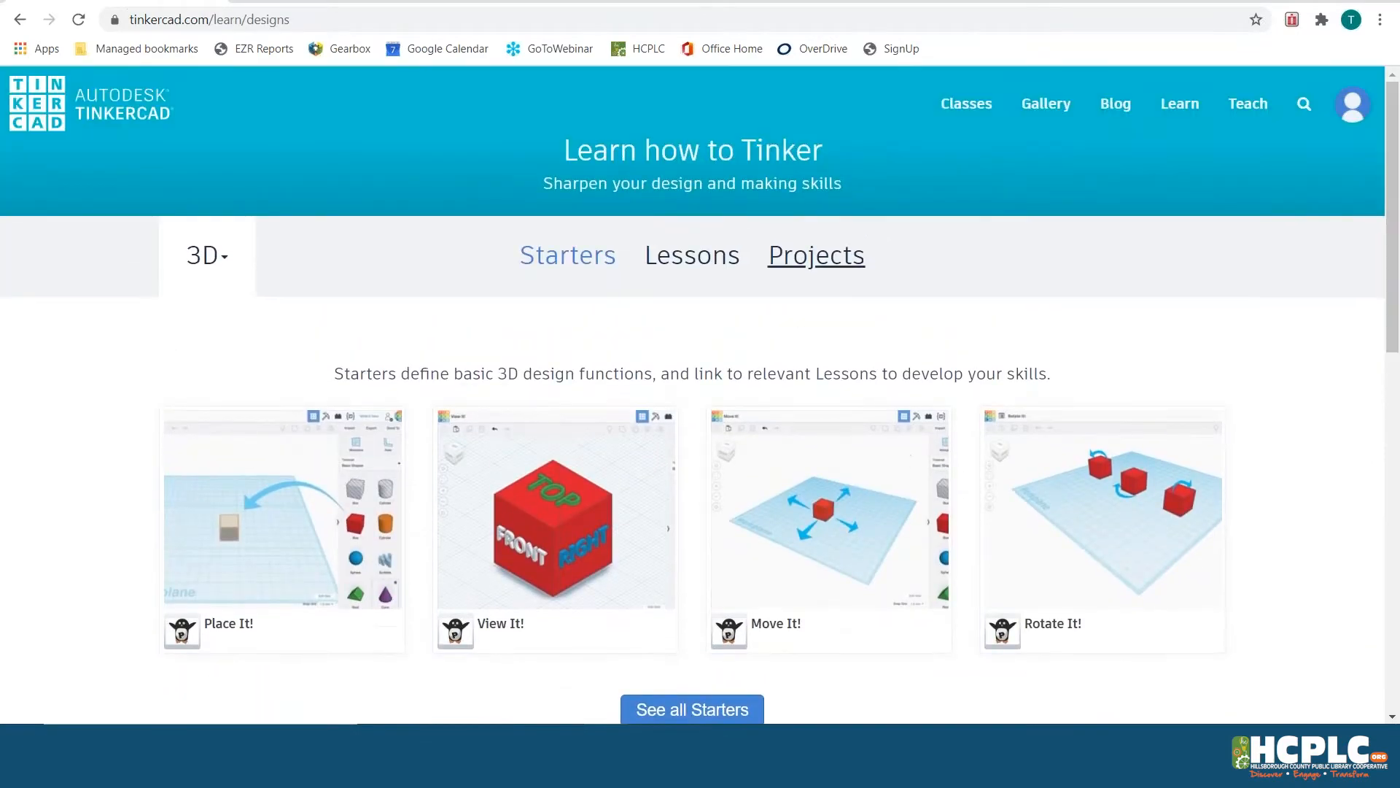
pyautogui.click(651, 259)
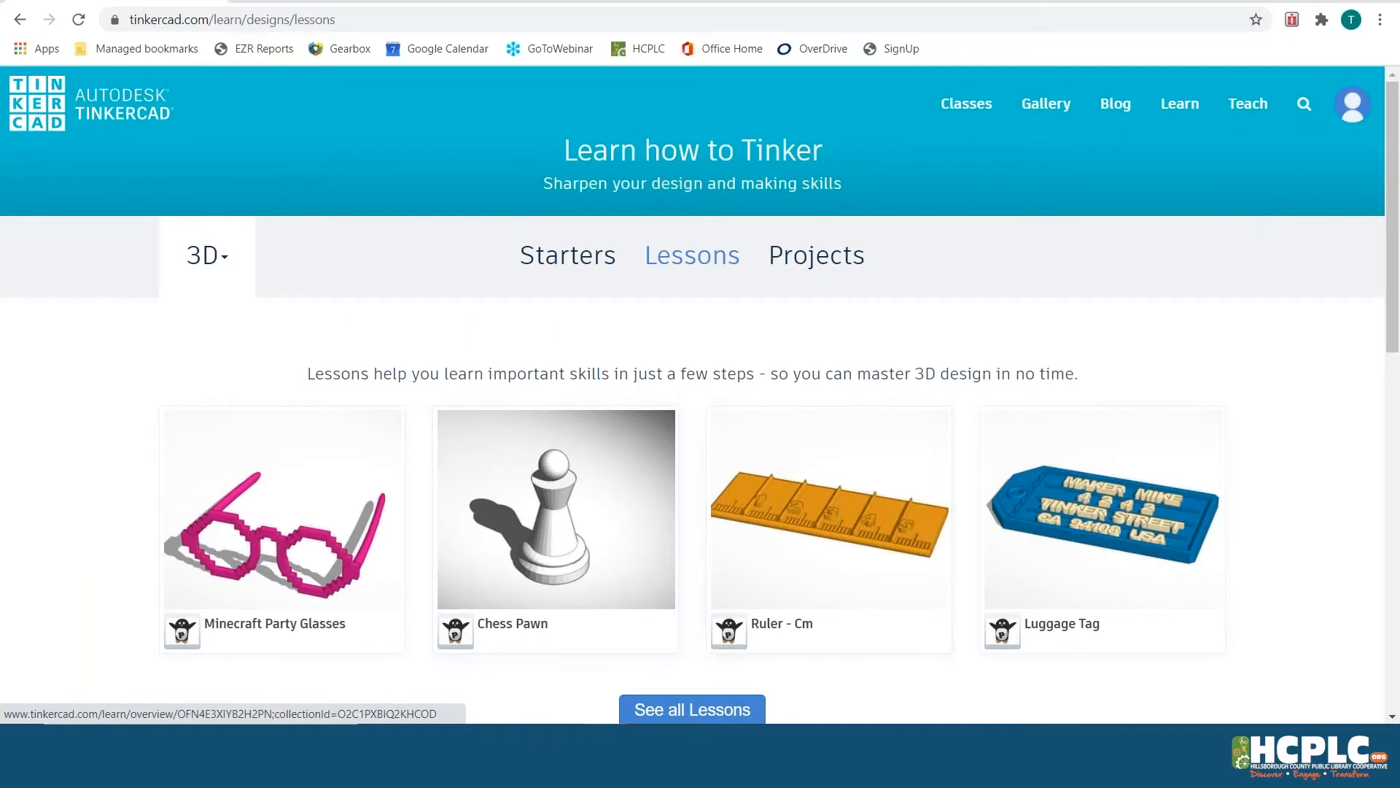
pyautogui.click(837, 269)
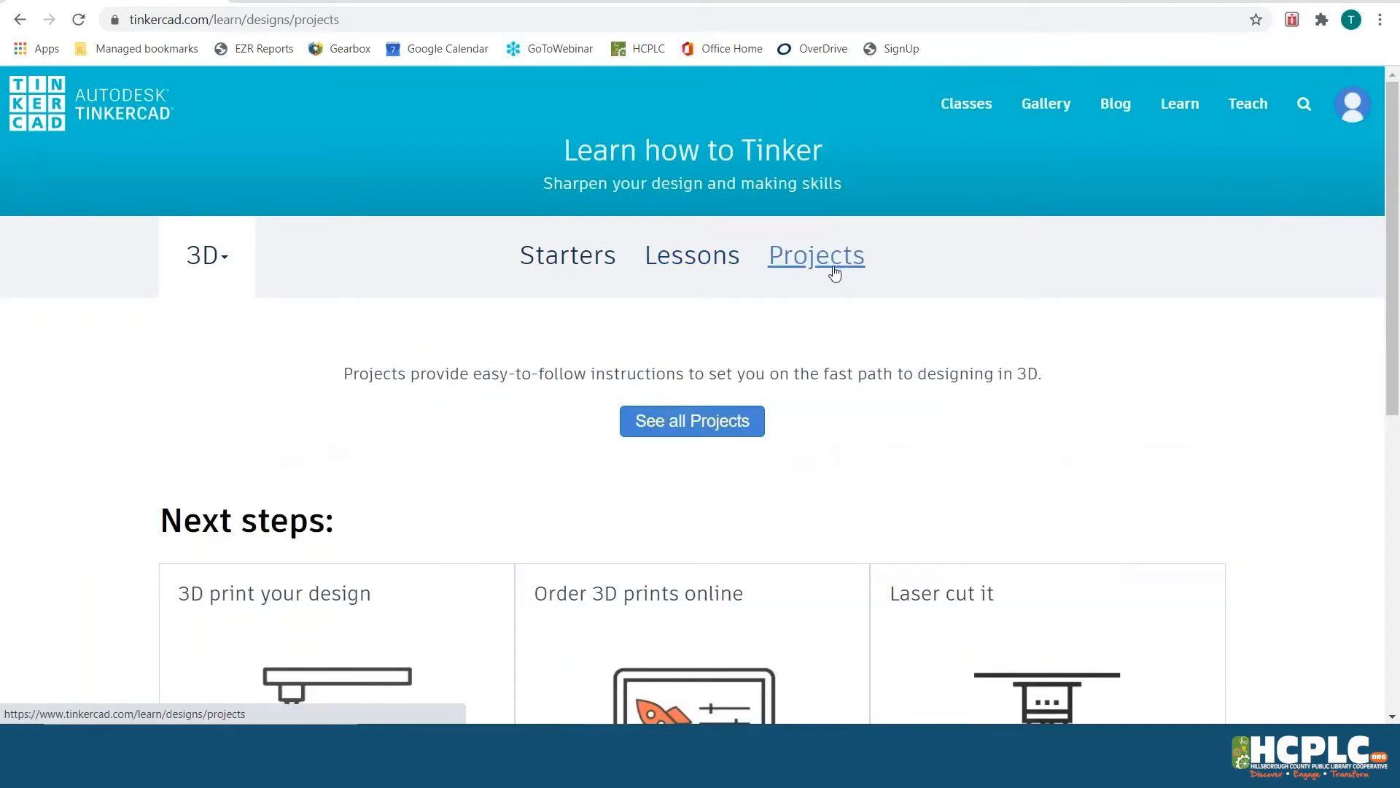
pyautogui.scroll(-1, 821, 551)
pyautogui.scroll(-6, 821, 551)
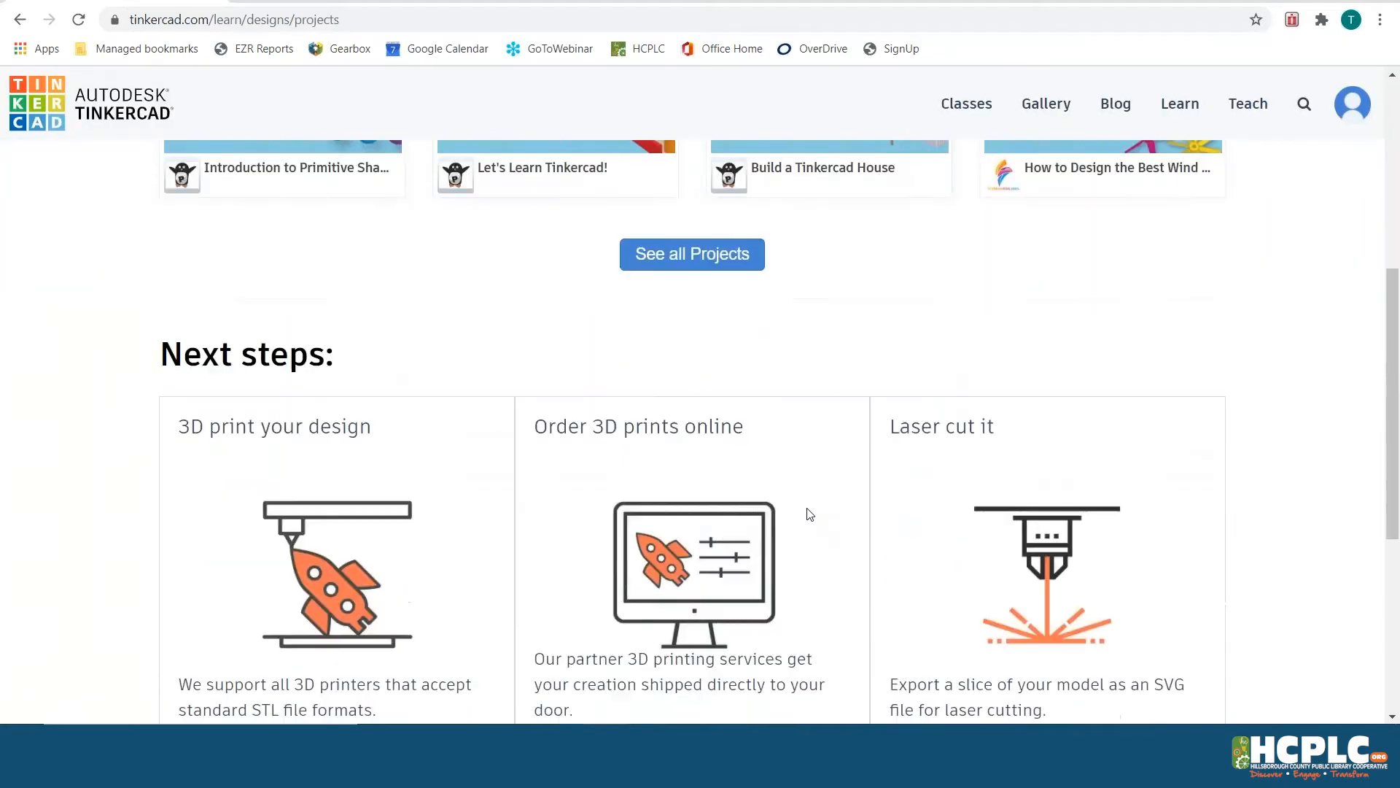
pyautogui.scroll(3, 809, 510)
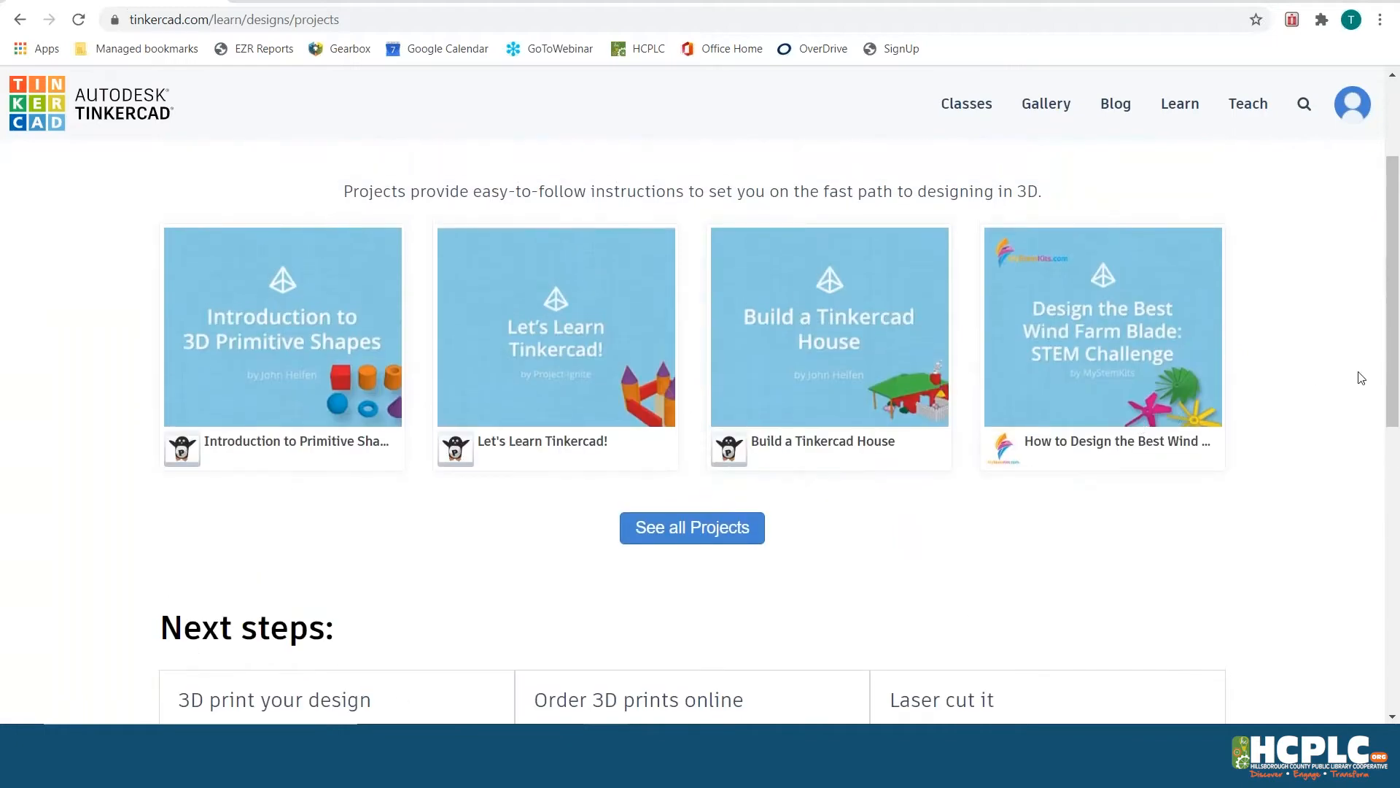
pyautogui.moveTo(1393, 385); pyautogui.dragTo(1380, 297)
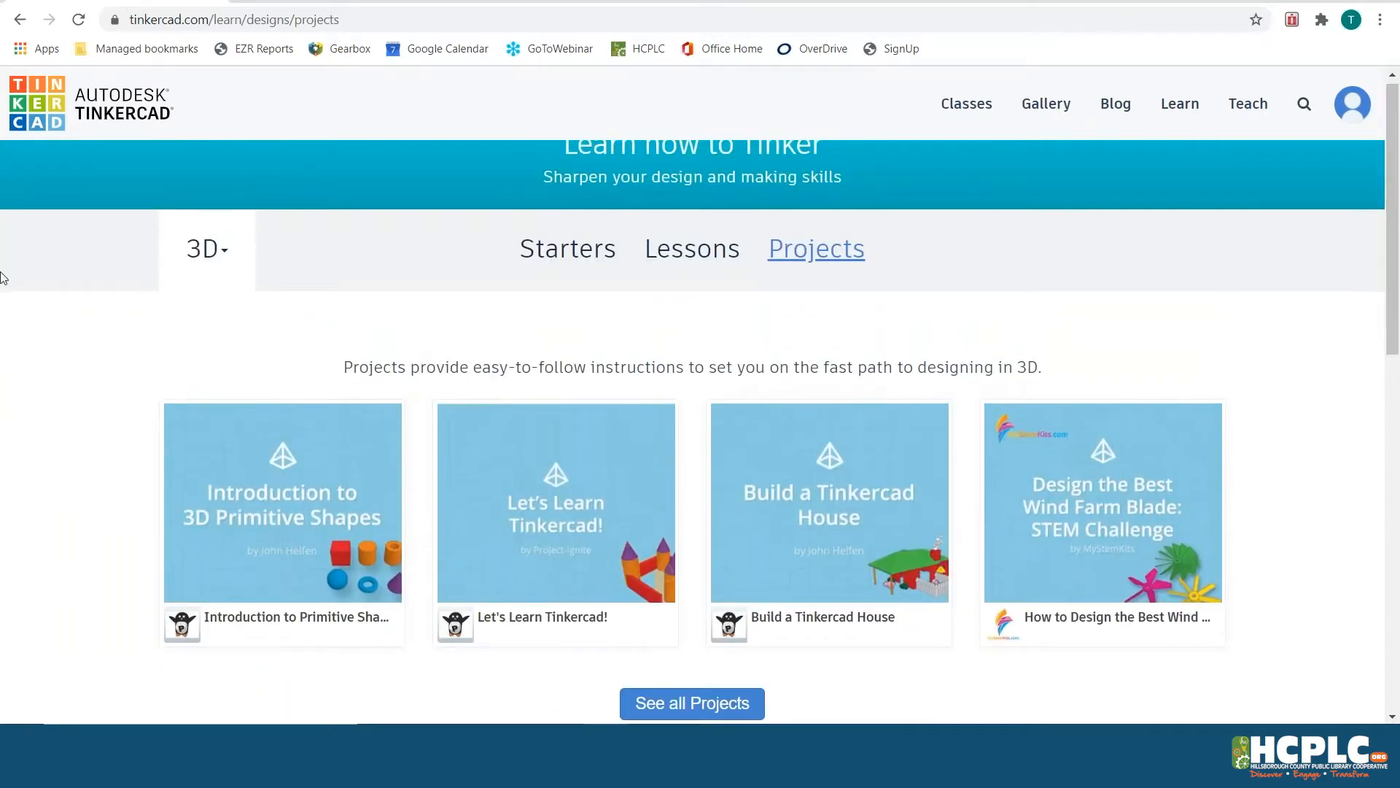
# Return to the dashboard of recent designs and create a new 3D design
pyautogui.click(20, 19)
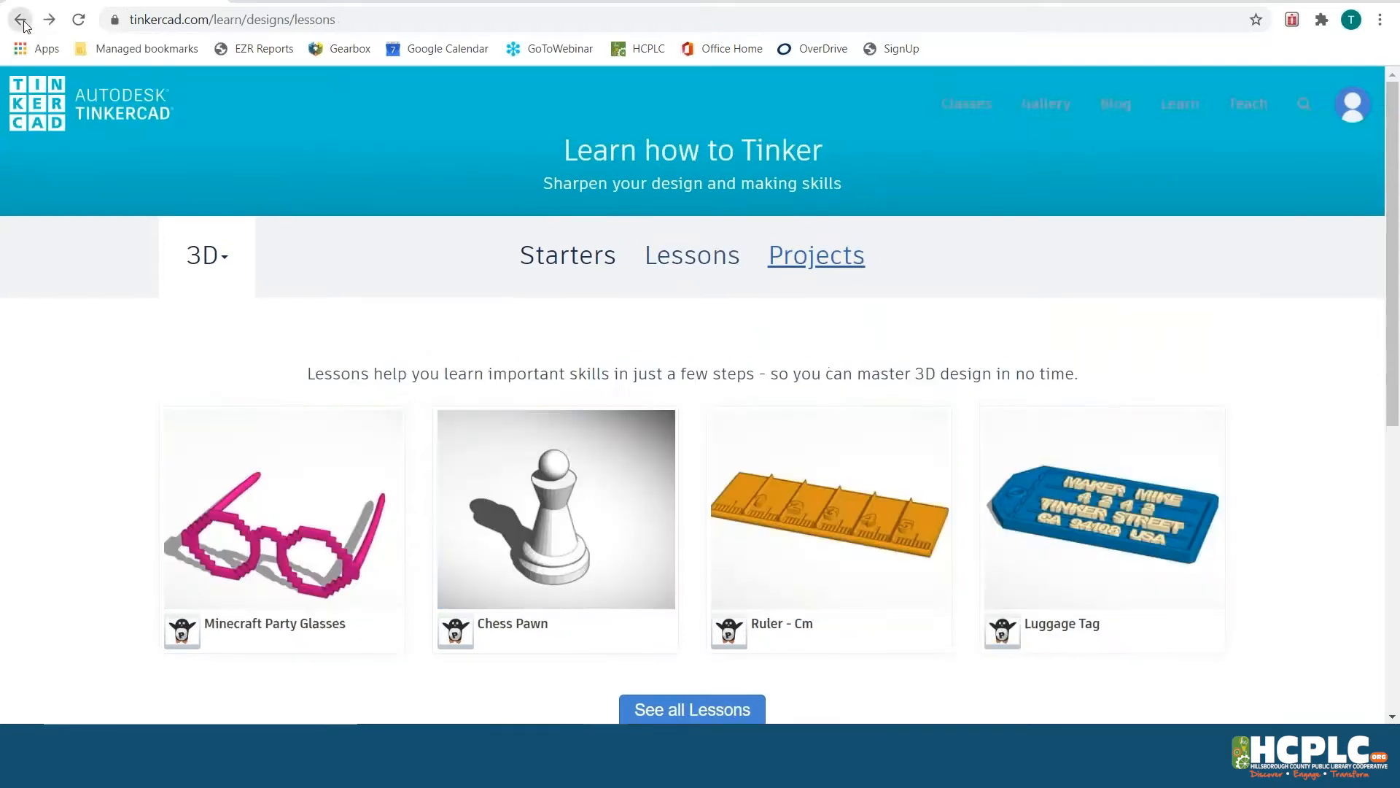
pyautogui.click(19, 20)
pyautogui.click(20, 19)
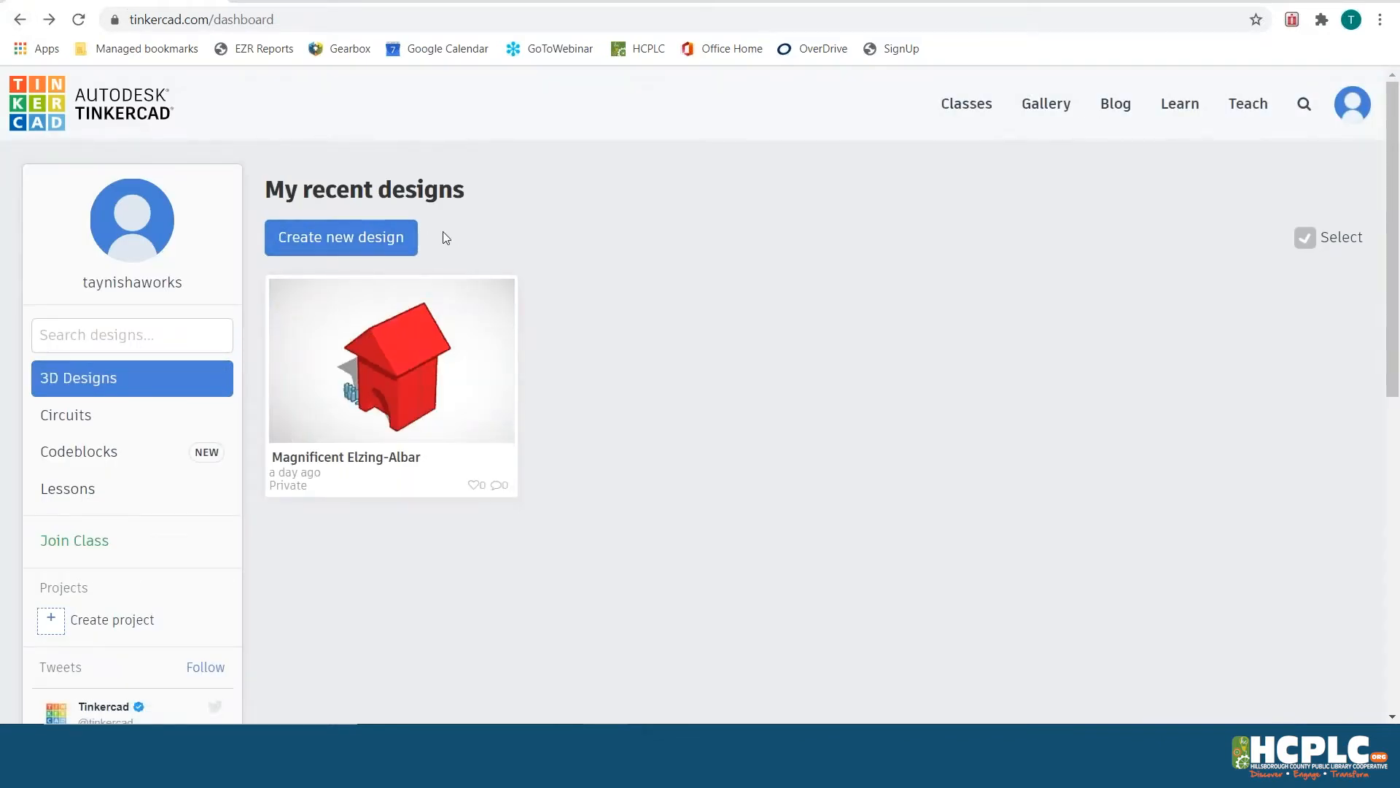
pyautogui.click(337, 239)
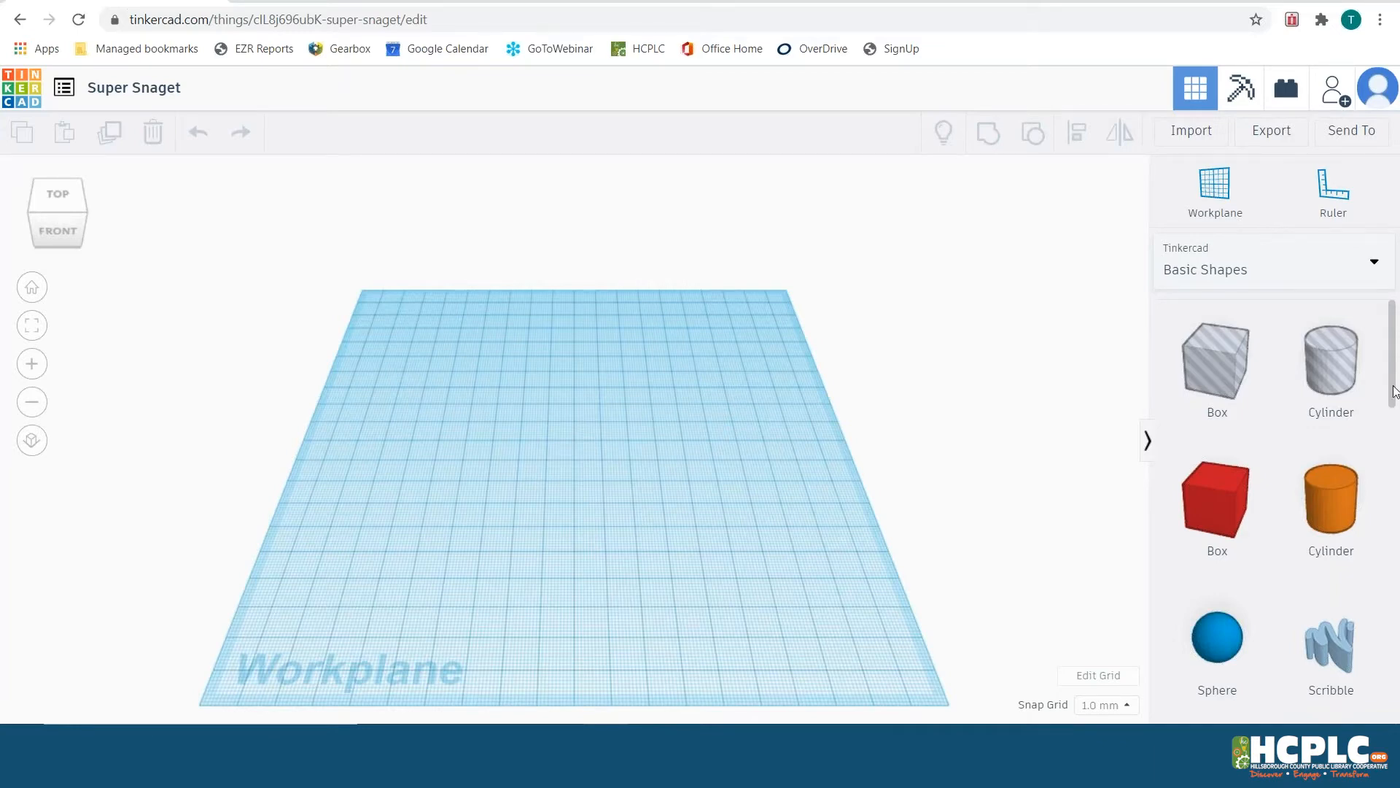
# Look through the Basic Shapes library and examine the empty workplane from near and far
pyautogui.scroll(-1, 1394, 400)
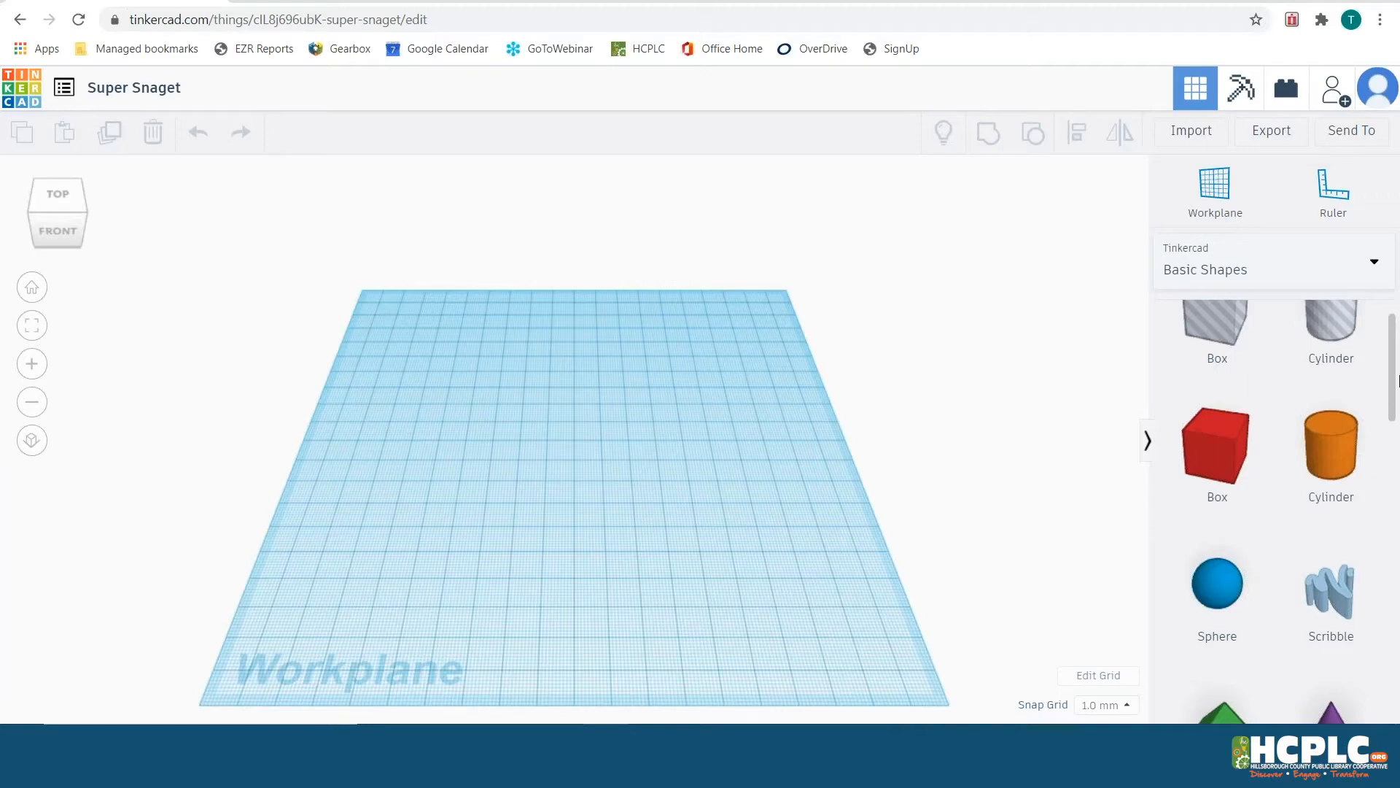
pyautogui.scroll(1, 1394, 382)
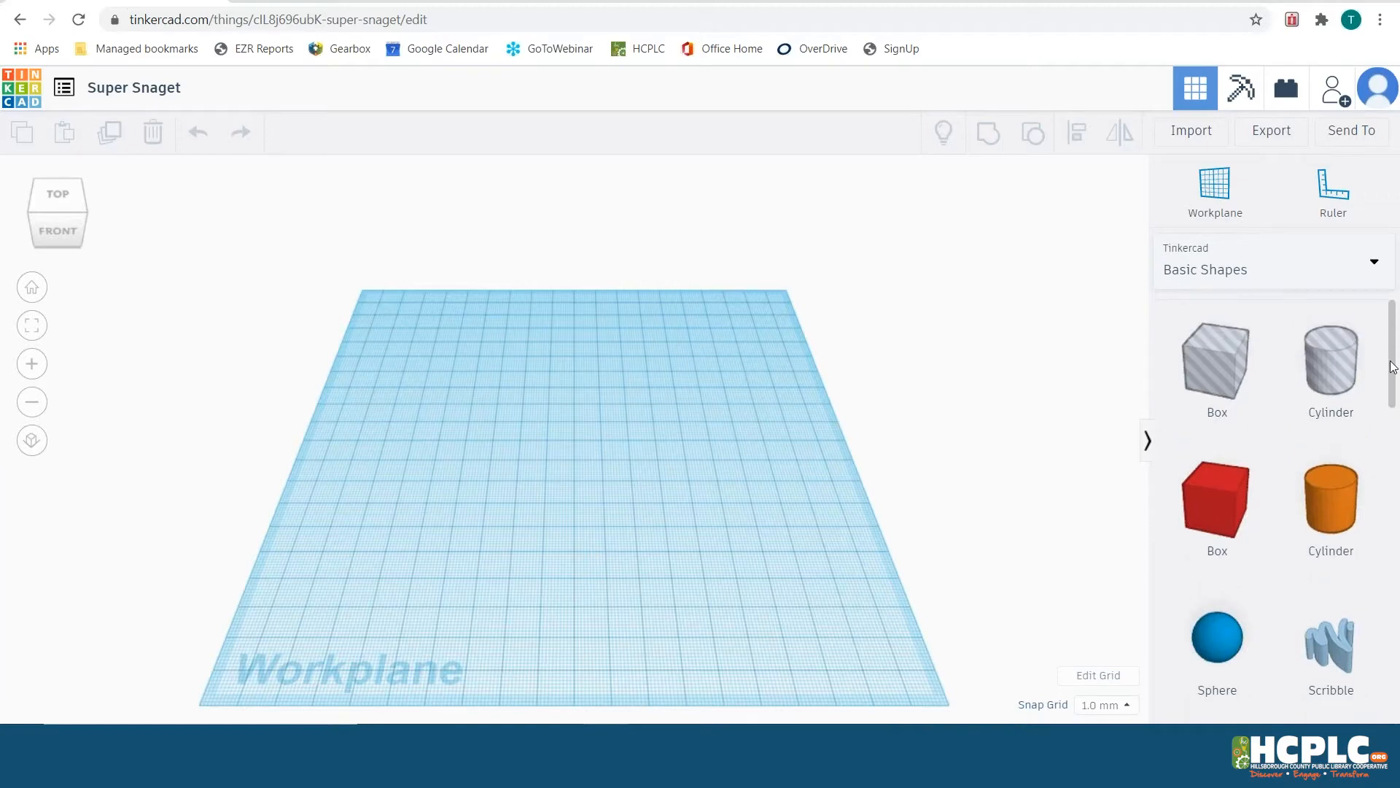
pyautogui.scroll(-2, 1394, 376)
pyautogui.moveTo(1394, 404)
pyautogui.mouseDown()
pyautogui.moveTo(1378, 714)
pyautogui.moveTo(1399, 362)
pyautogui.mouseUp()
pyautogui.scroll(5, 615, 527)
pyautogui.scroll(6, 615, 525)
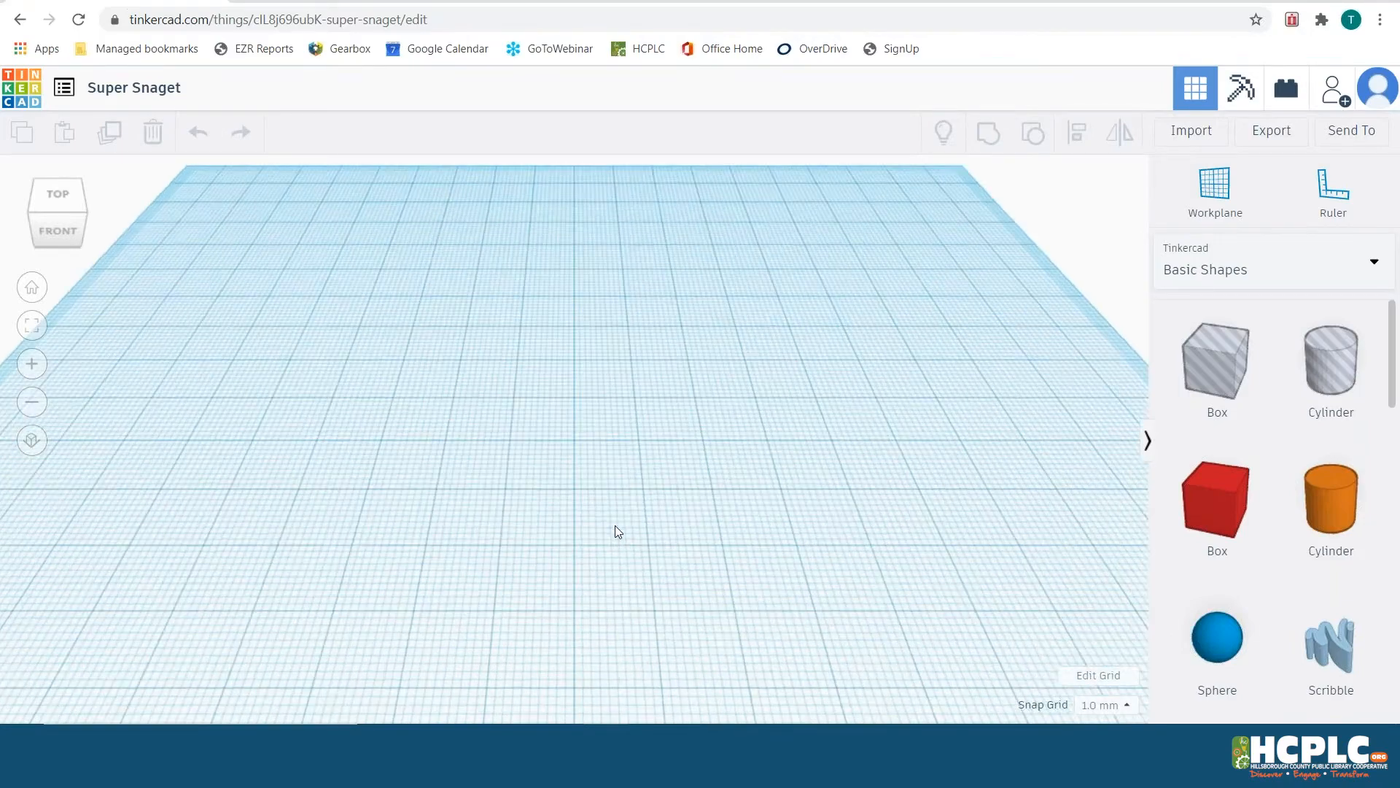
pyautogui.scroll(-10, 615, 525)
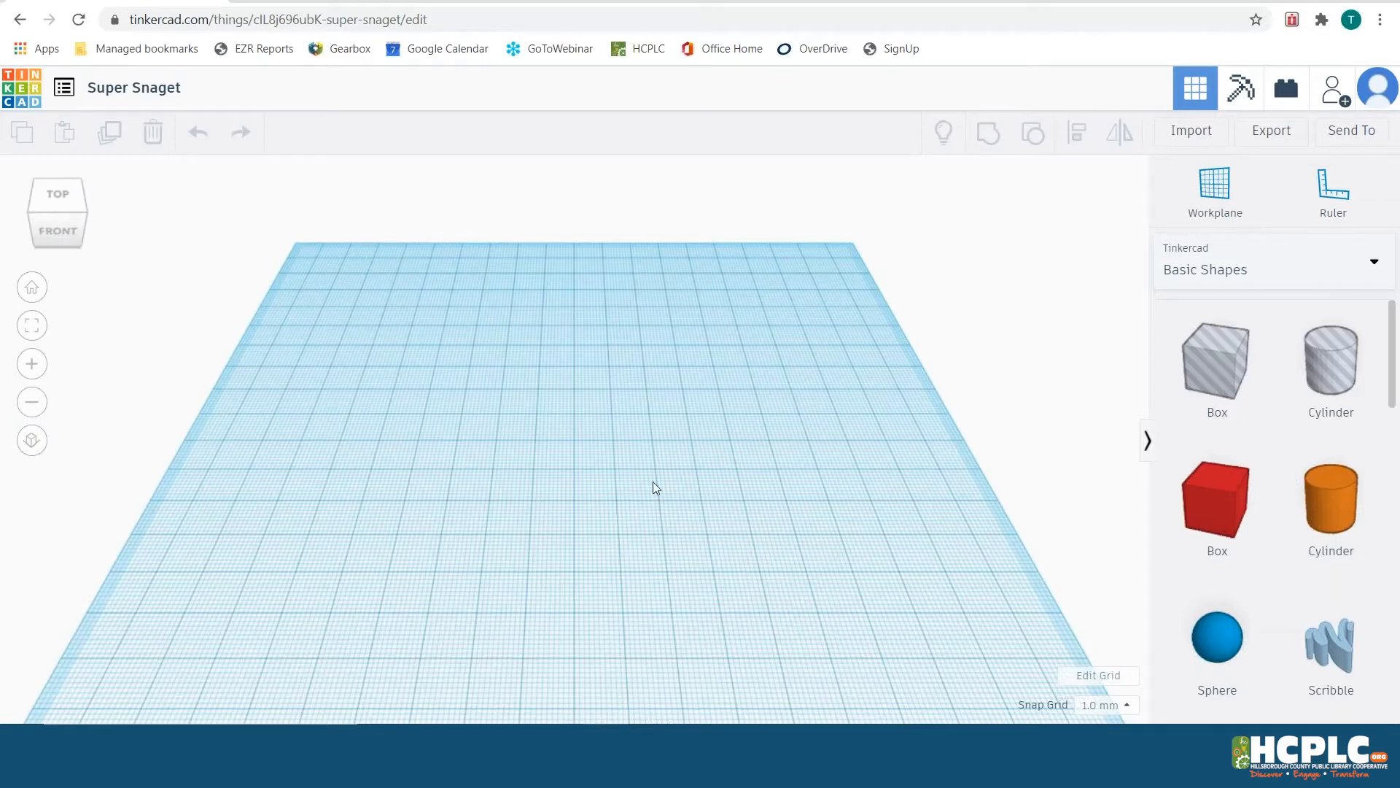
pyautogui.scroll(-2, 654, 481)
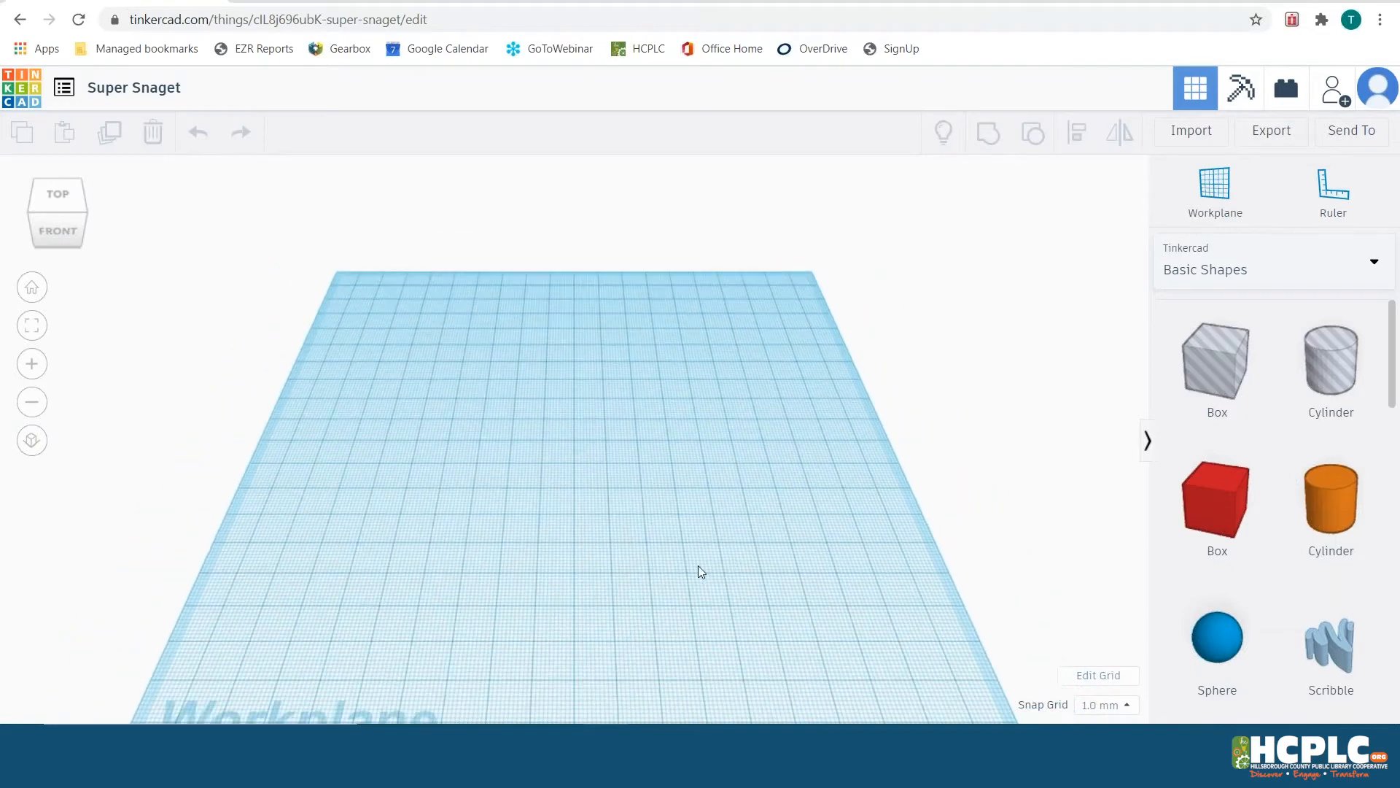
pyautogui.scroll(2, 675, 563)
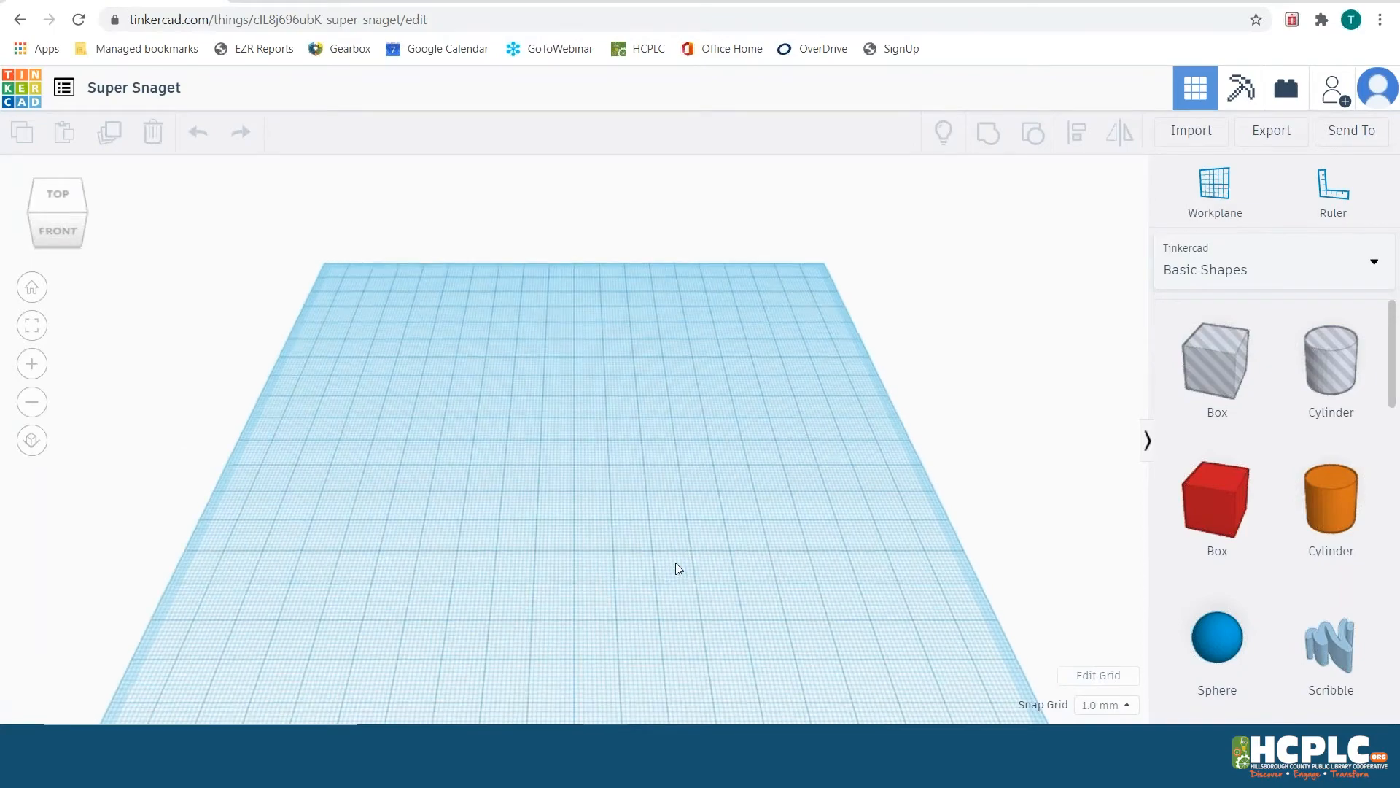
pyautogui.scroll(4, 675, 556)
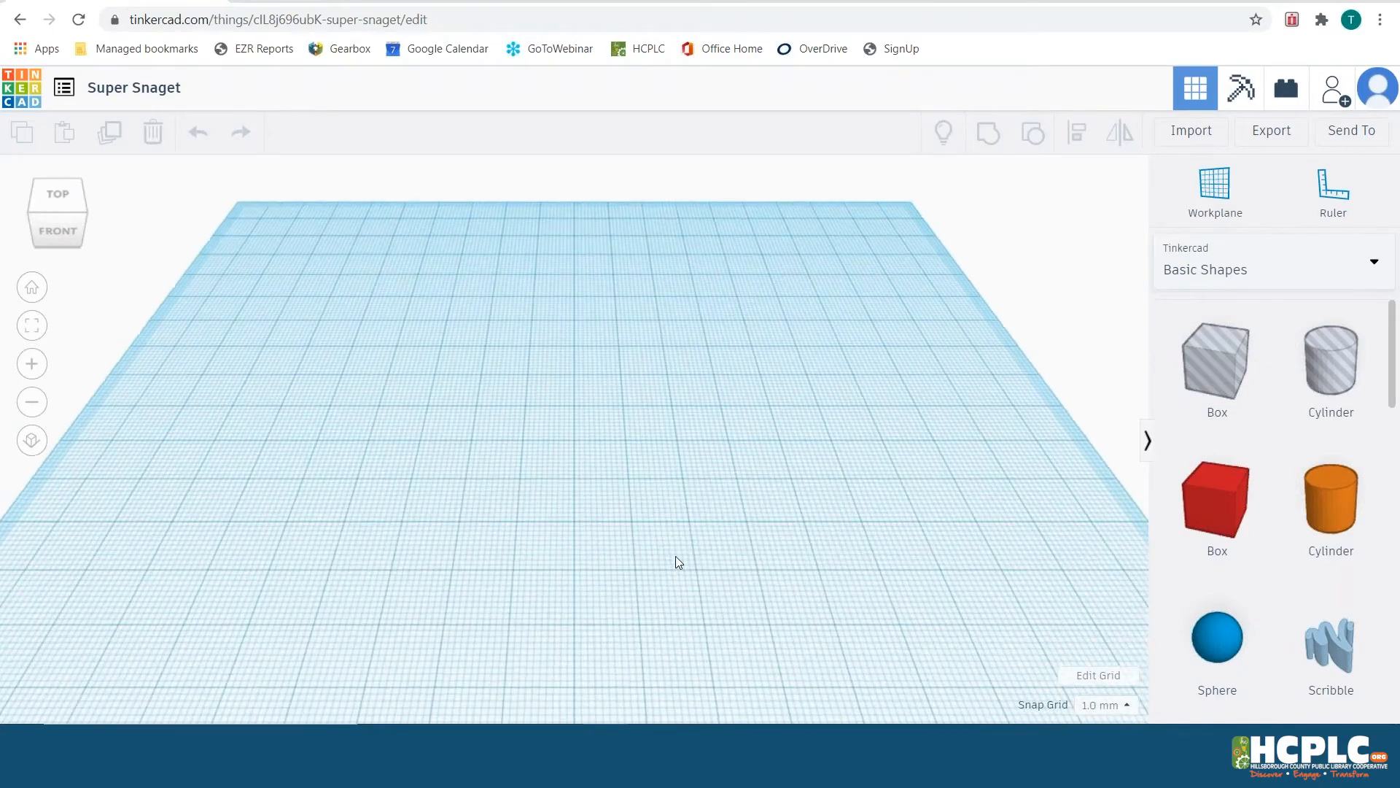
pyautogui.scroll(-4, 676, 553)
pyautogui.scroll(-3, 677, 553)
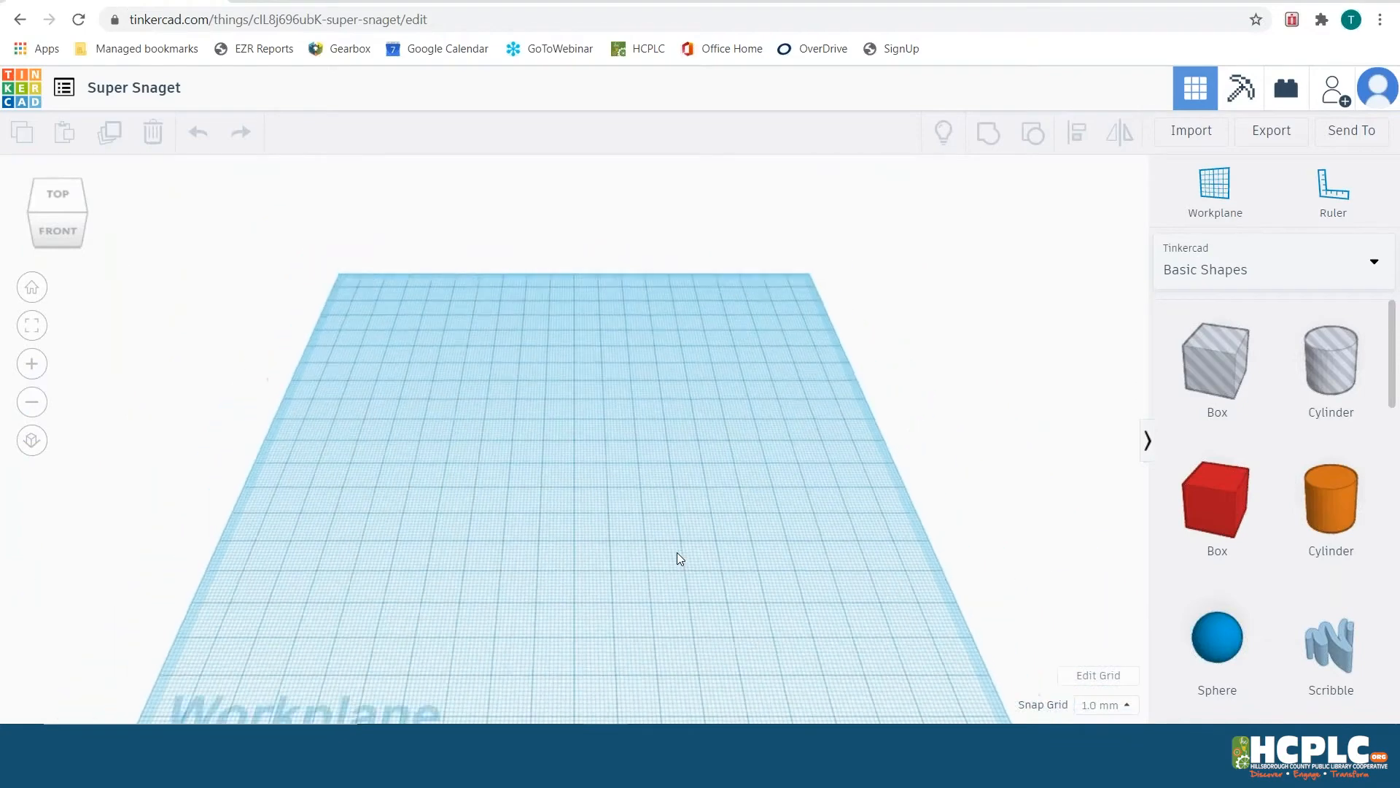
# Place a solid red box from the basic shapes near the middle of the workplane
pyautogui.moveTo(684, 544); pyautogui.dragTo(745, 540, button='middle')
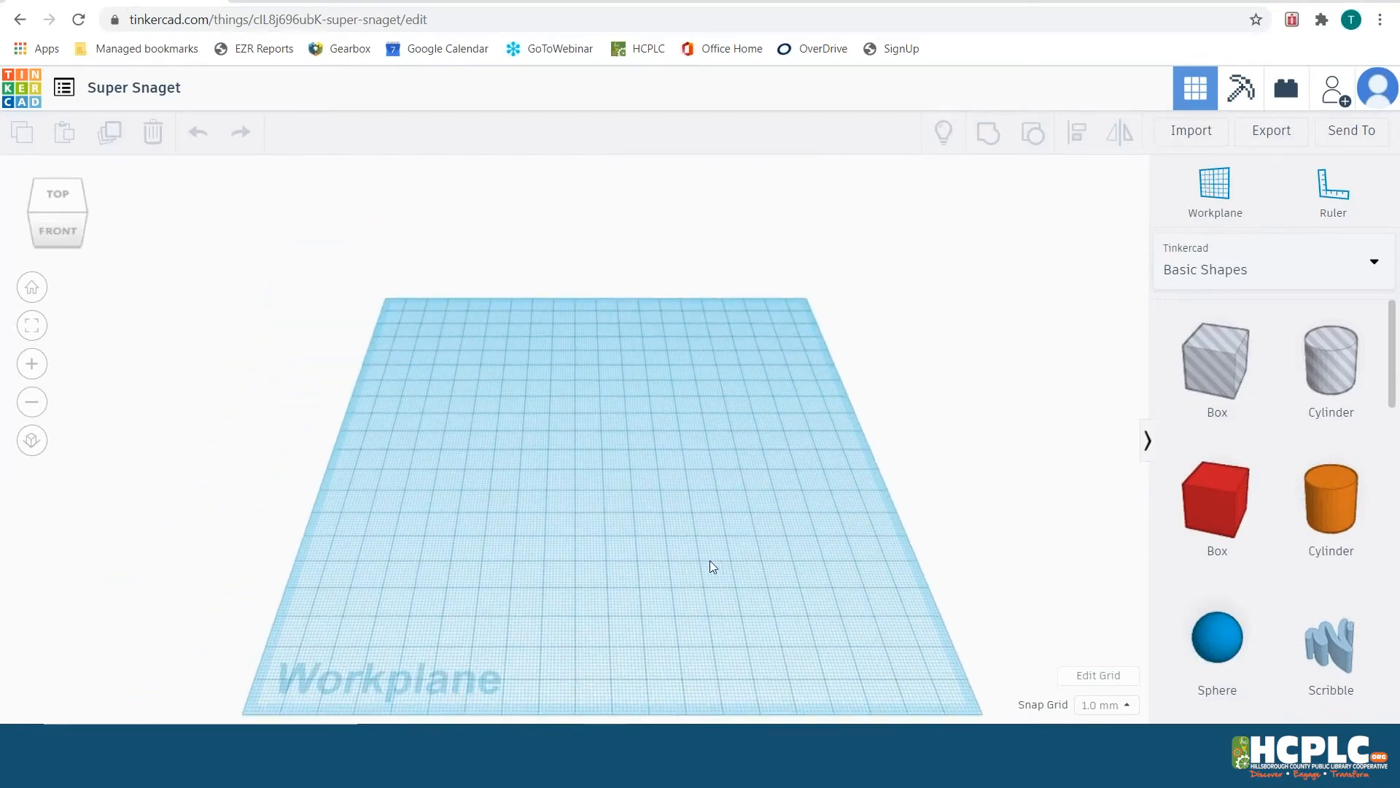
pyautogui.moveTo(702, 589)
pyautogui.mouseDown(button='right')
pyautogui.moveTo(713, 450)
pyautogui.moveTo(652, 436)
pyautogui.moveTo(545, 450)
pyautogui.moveTo(496, 571)
pyautogui.moveTo(513, 699)
pyautogui.moveTo(835, 670)
pyautogui.moveTo(918, 459)
pyautogui.moveTo(924, 383)
pyautogui.moveTo(822, 319)
pyautogui.moveTo(547, 381)
pyautogui.moveTo(459, 491)
pyautogui.moveTo(364, 571)
pyautogui.moveTo(342, 624)
pyautogui.moveTo(598, 697)
pyautogui.moveTo(741, 548)
pyautogui.moveTo(700, 584)
pyautogui.mouseUp(button='right')
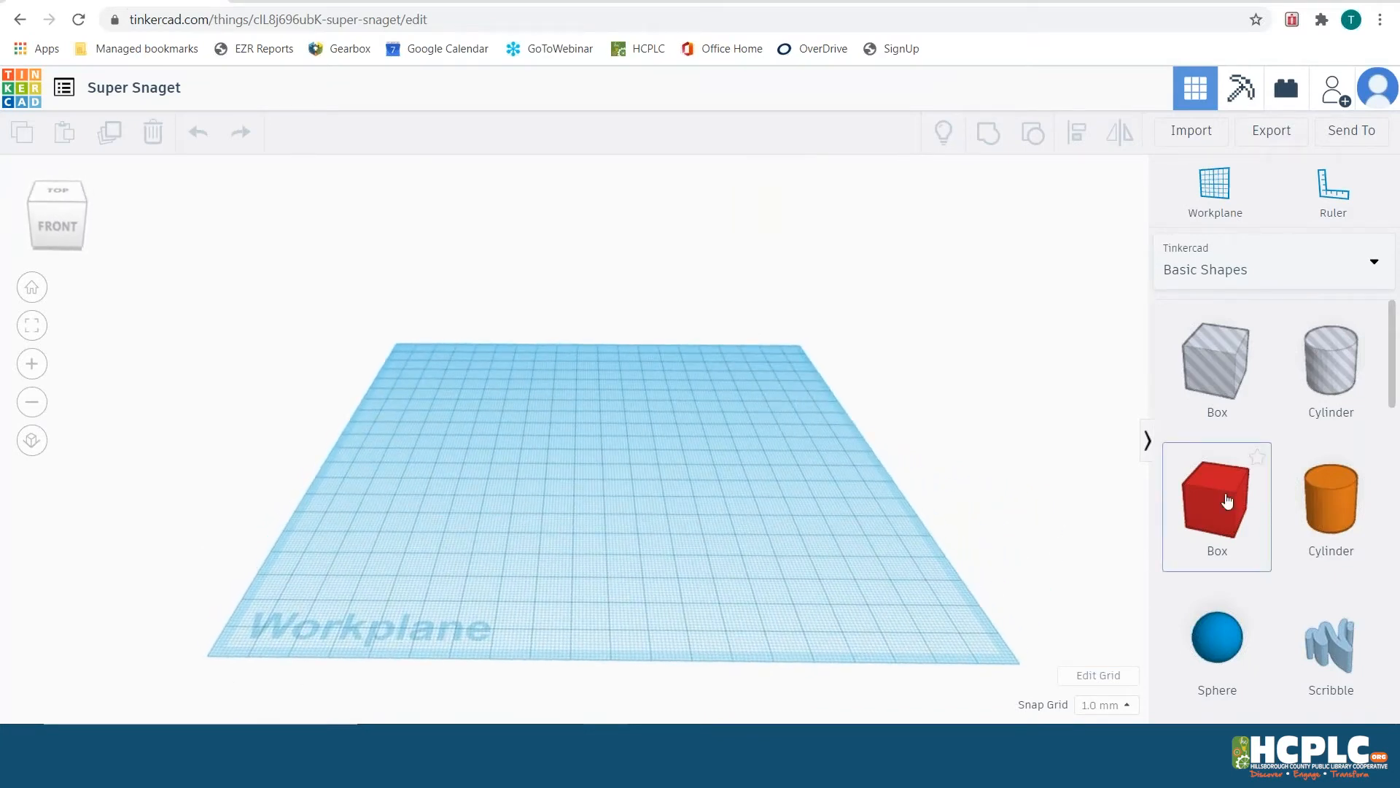
pyautogui.moveTo(1227, 501); pyautogui.dragTo(604, 476)
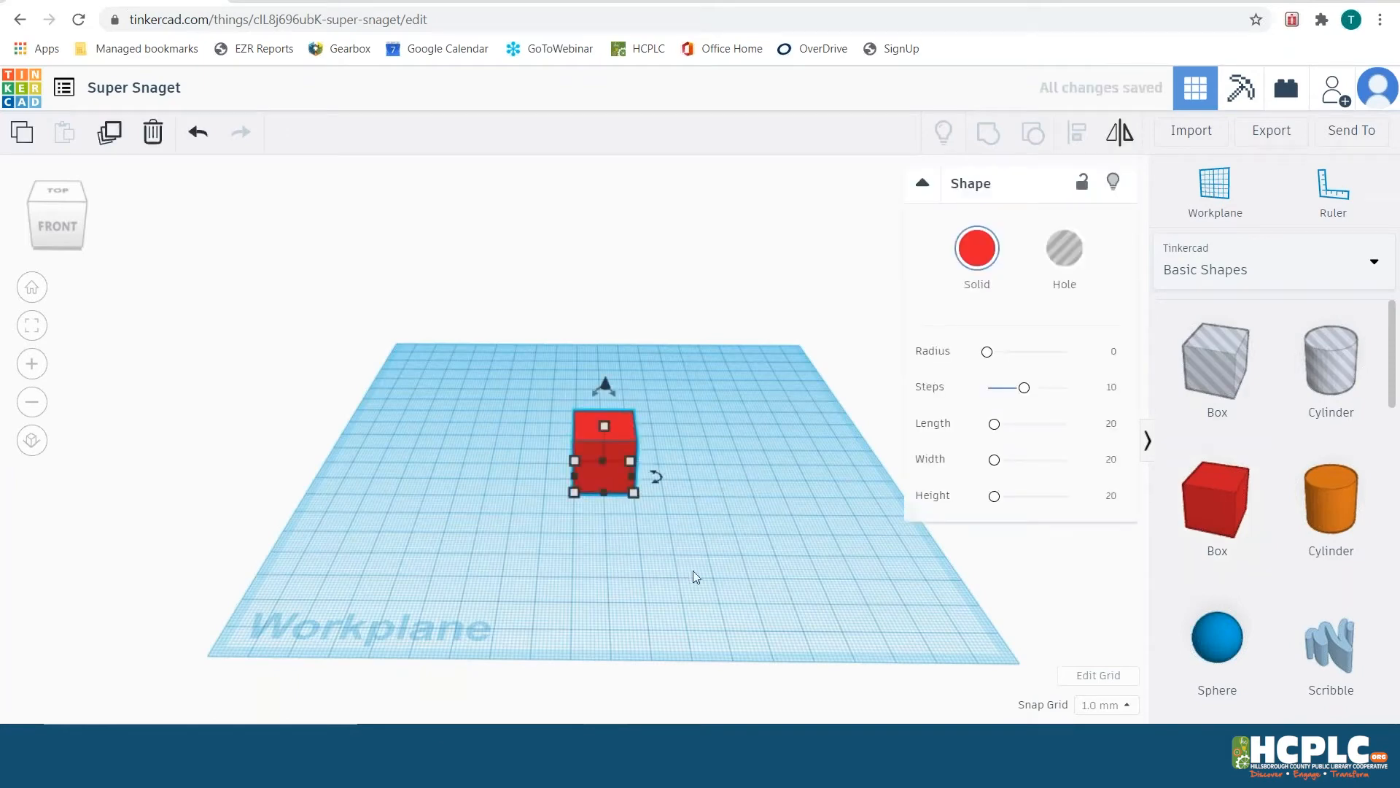
# Examine the red box from the front, side and above at different distances
pyautogui.scroll(5, 692, 520)
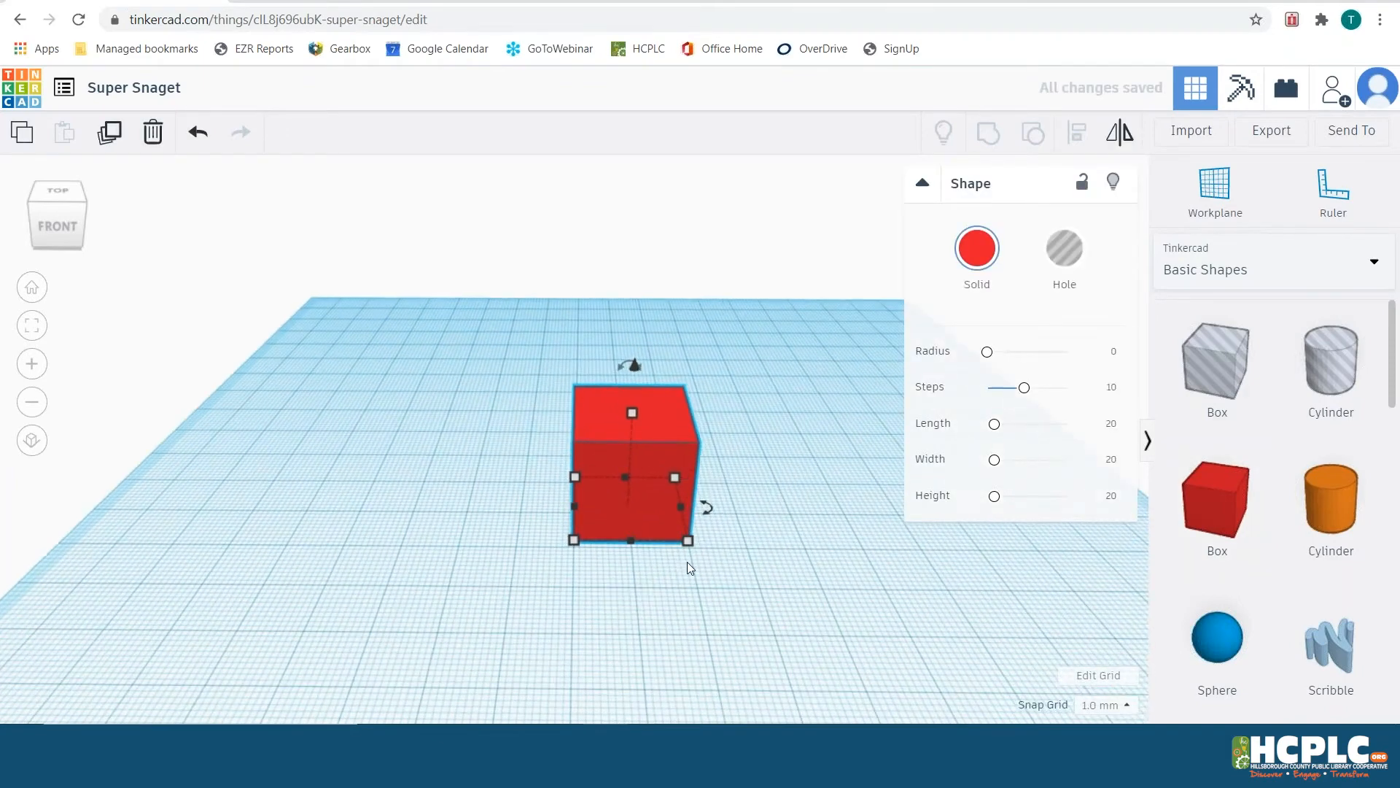
pyautogui.moveTo(737, 555); pyautogui.dragTo(738, 503, button='right')
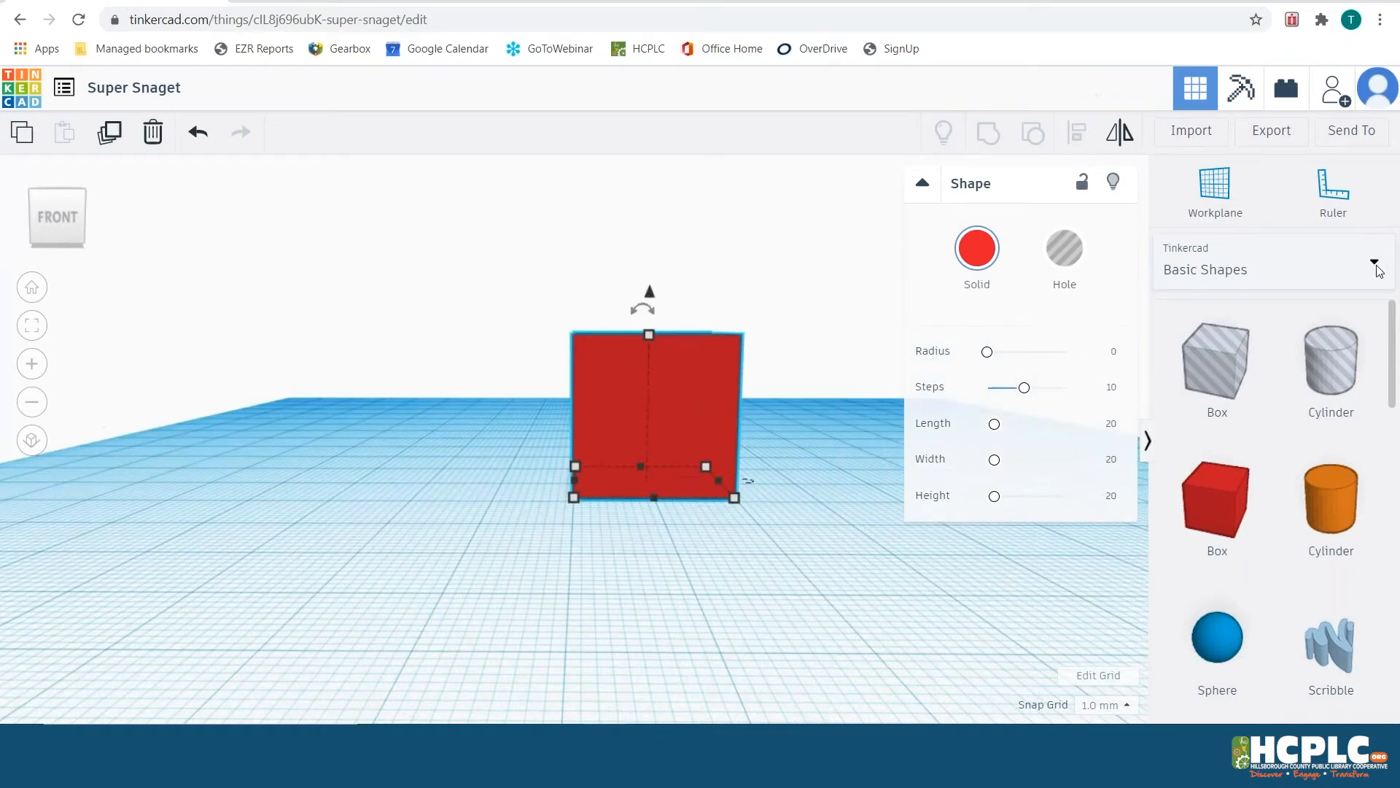
pyautogui.scroll(-5, 588, 409)
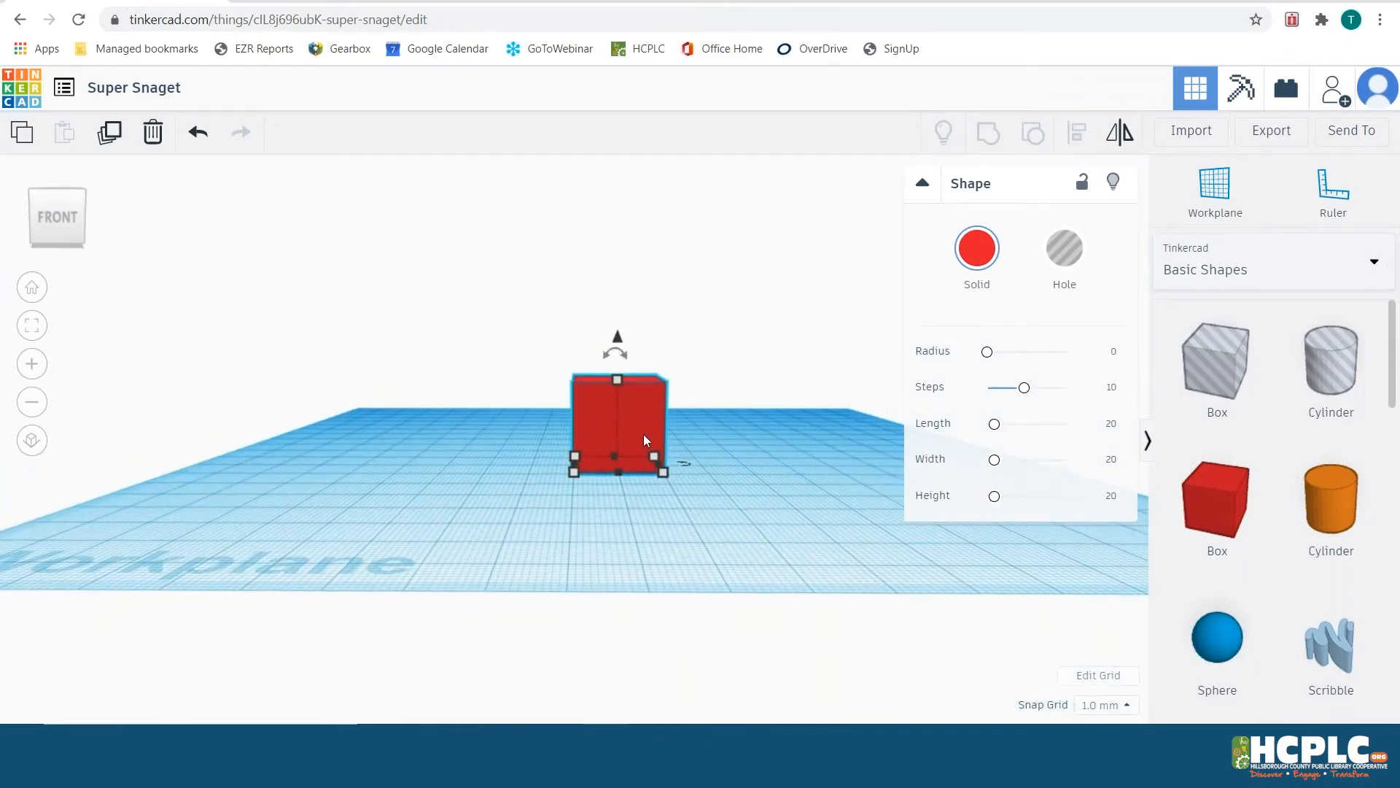
pyautogui.moveTo(643, 436); pyautogui.dragTo(637, 461, button='right')
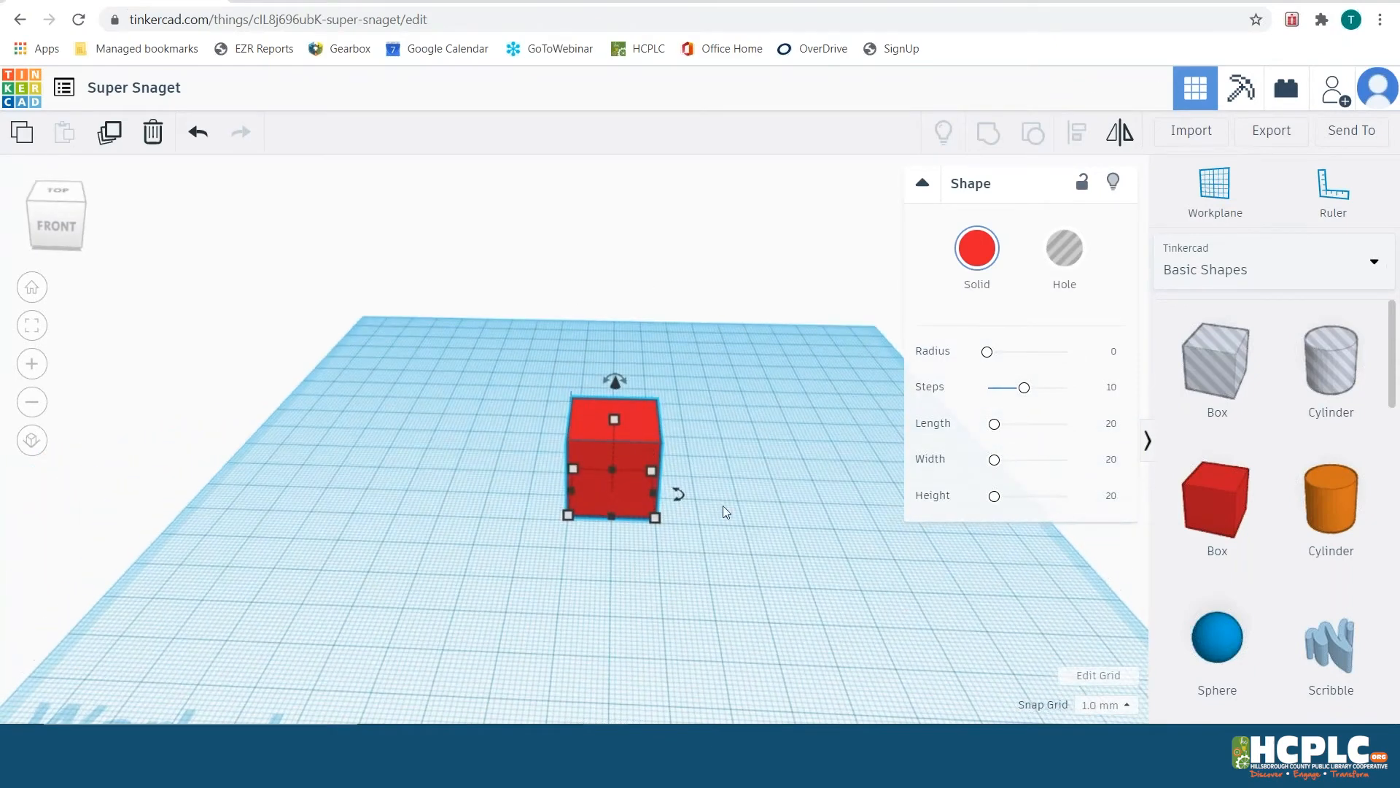
pyautogui.moveTo(680, 539); pyautogui.dragTo(766, 438, button='right')
pyautogui.click(922, 184)
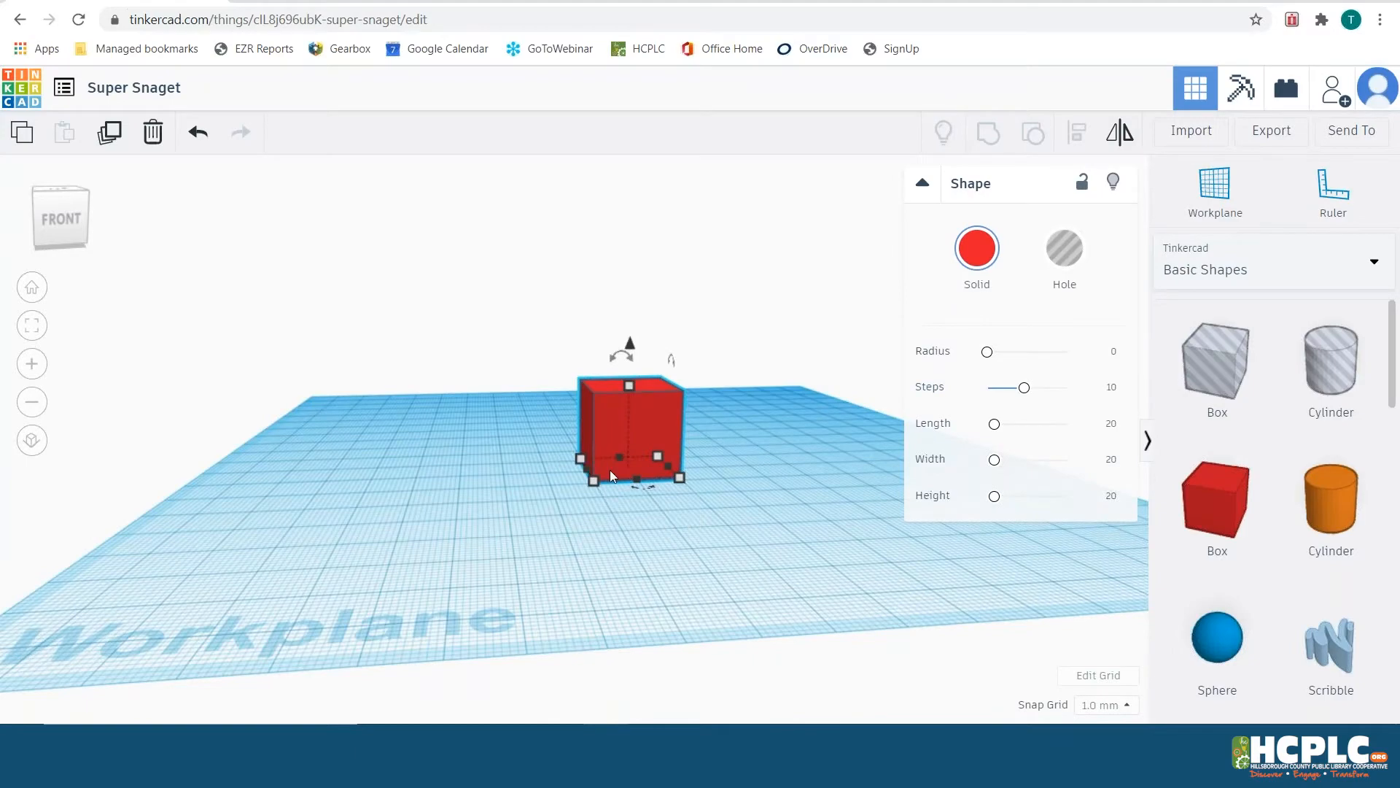
pyautogui.moveTo(611, 475); pyautogui.dragTo(763, 517, button='right')
pyautogui.scroll(5, 649, 512)
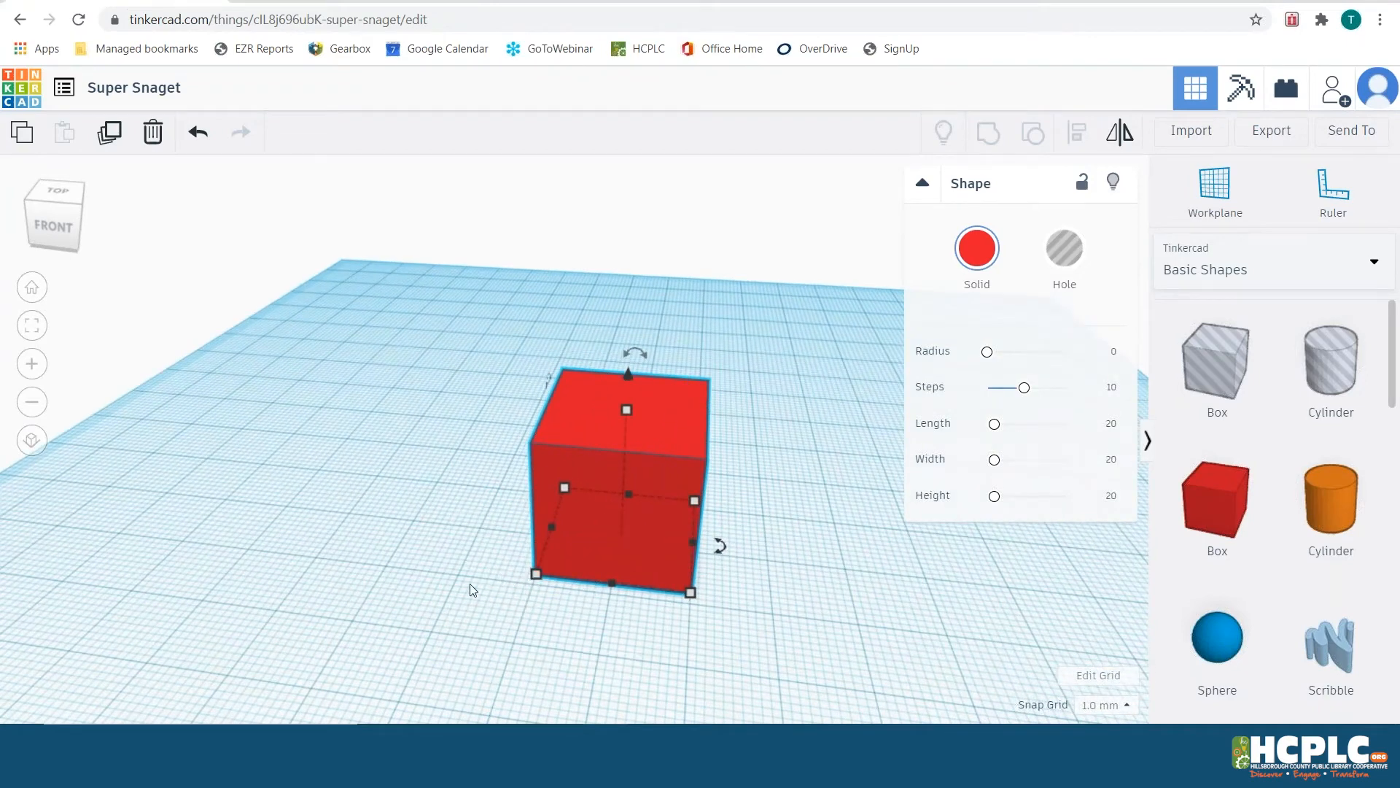
pyautogui.moveTo(881, 574)
pyautogui.mouseDown(button='right')
pyautogui.moveTo(917, 564)
pyautogui.moveTo(860, 581)
pyautogui.mouseUp(button='right')
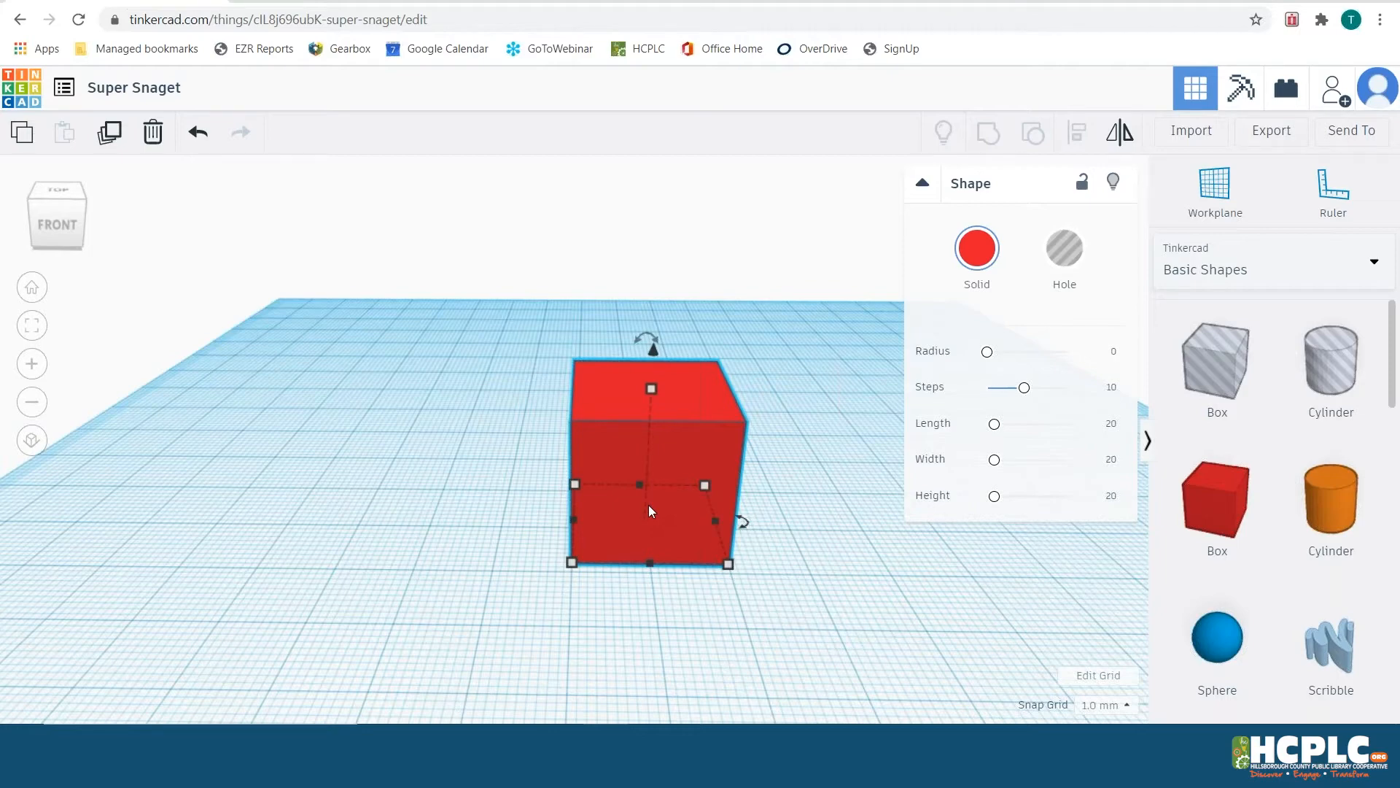
# Nudge the red box across the workplane seven steps back, seven left, eight forward and six right
pyautogui.scroll(-3, 649, 504)
pyautogui.press('Up')
pyautogui.press('Up')
pyautogui.press('Up')
pyautogui.press('Up')
pyautogui.press('Up')
pyautogui.press('Up')
pyautogui.press('Up')
pyautogui.press('Left')
pyautogui.press('Left')
pyautogui.press('Left')
pyautogui.press('Left')
pyautogui.press('Left')
pyautogui.press('Left')
pyautogui.press('Left')
pyautogui.press('Down')
pyautogui.press('Down')
pyautogui.press('Down')
pyautogui.press('Down')
pyautogui.press('Down')
pyautogui.press('Down')
pyautogui.press('Down')
pyautogui.press('Down')
pyautogui.press('Right')
pyautogui.press('Right')
pyautogui.press('Right')
pyautogui.press('Right')
pyautogui.press('Right')
pyautogui.press('Right')
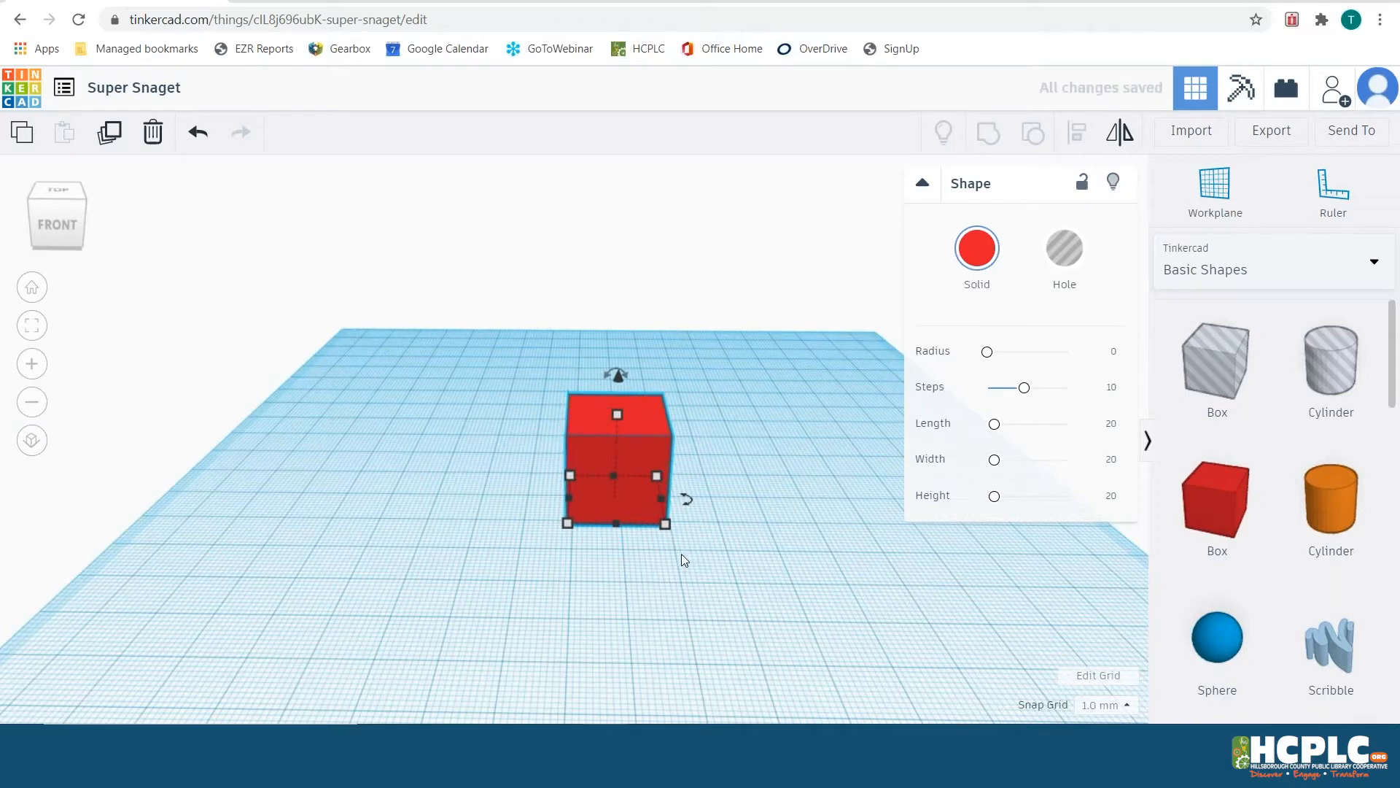
# Examine the red box up close and look through the available snap grid sizes
pyautogui.scroll(4, 676, 551)
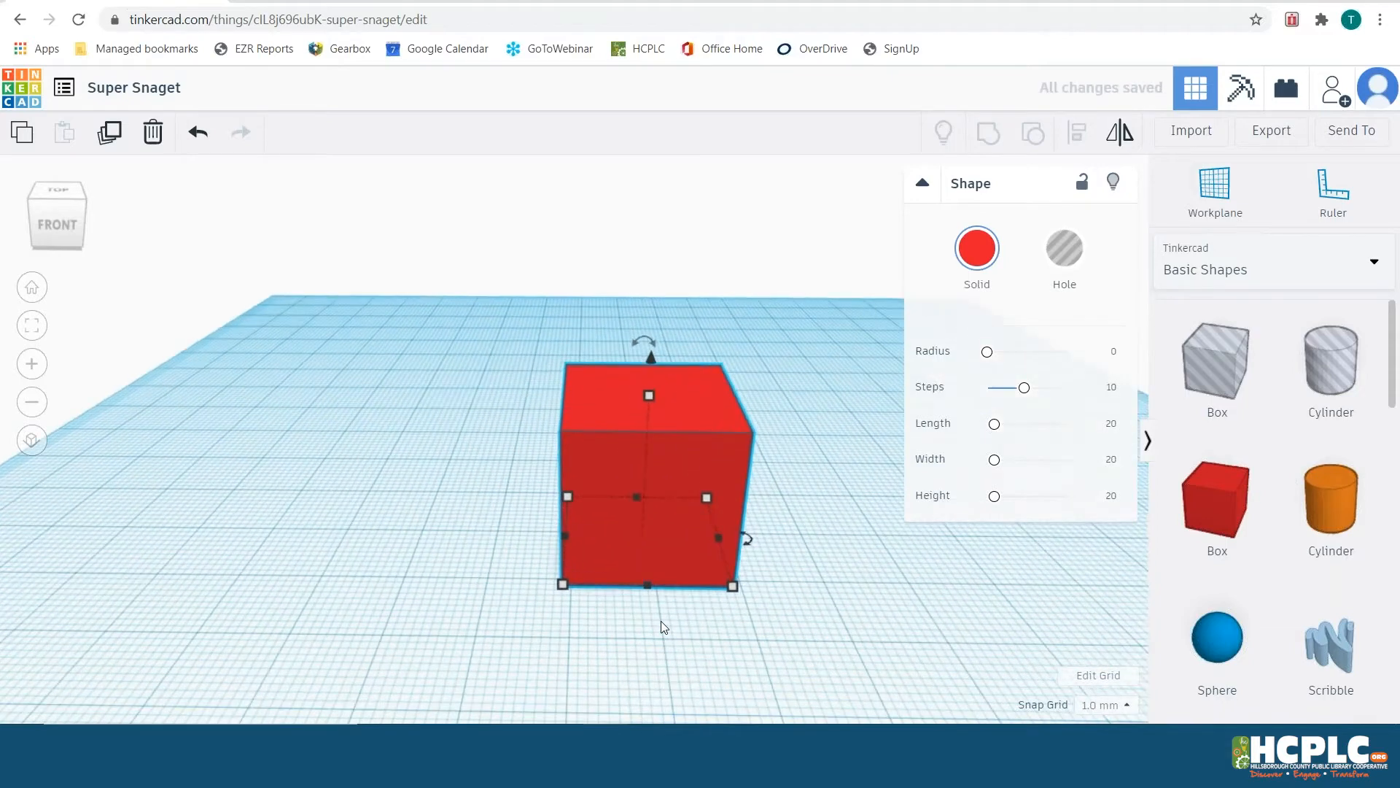
pyautogui.scroll(3, 584, 643)
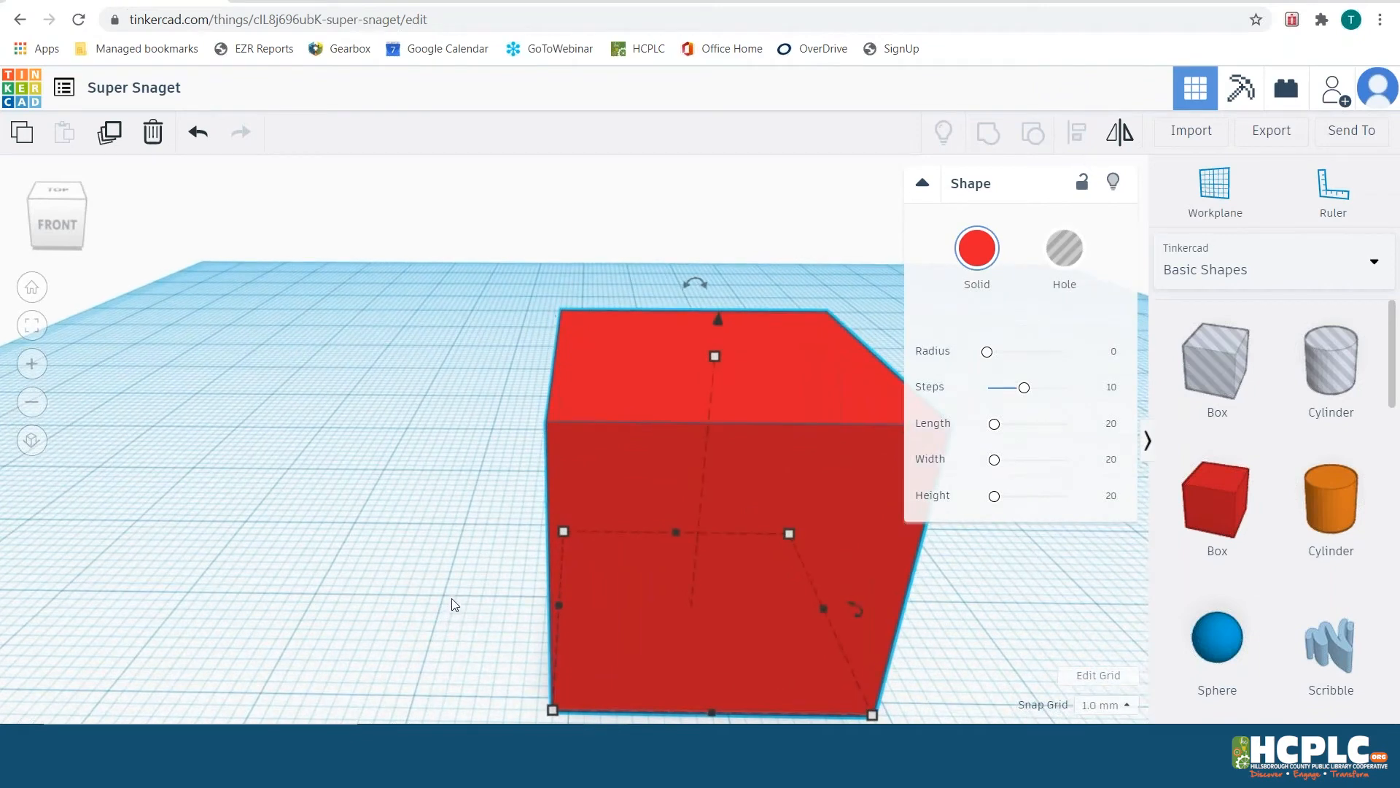
pyautogui.scroll(-4, 453, 604)
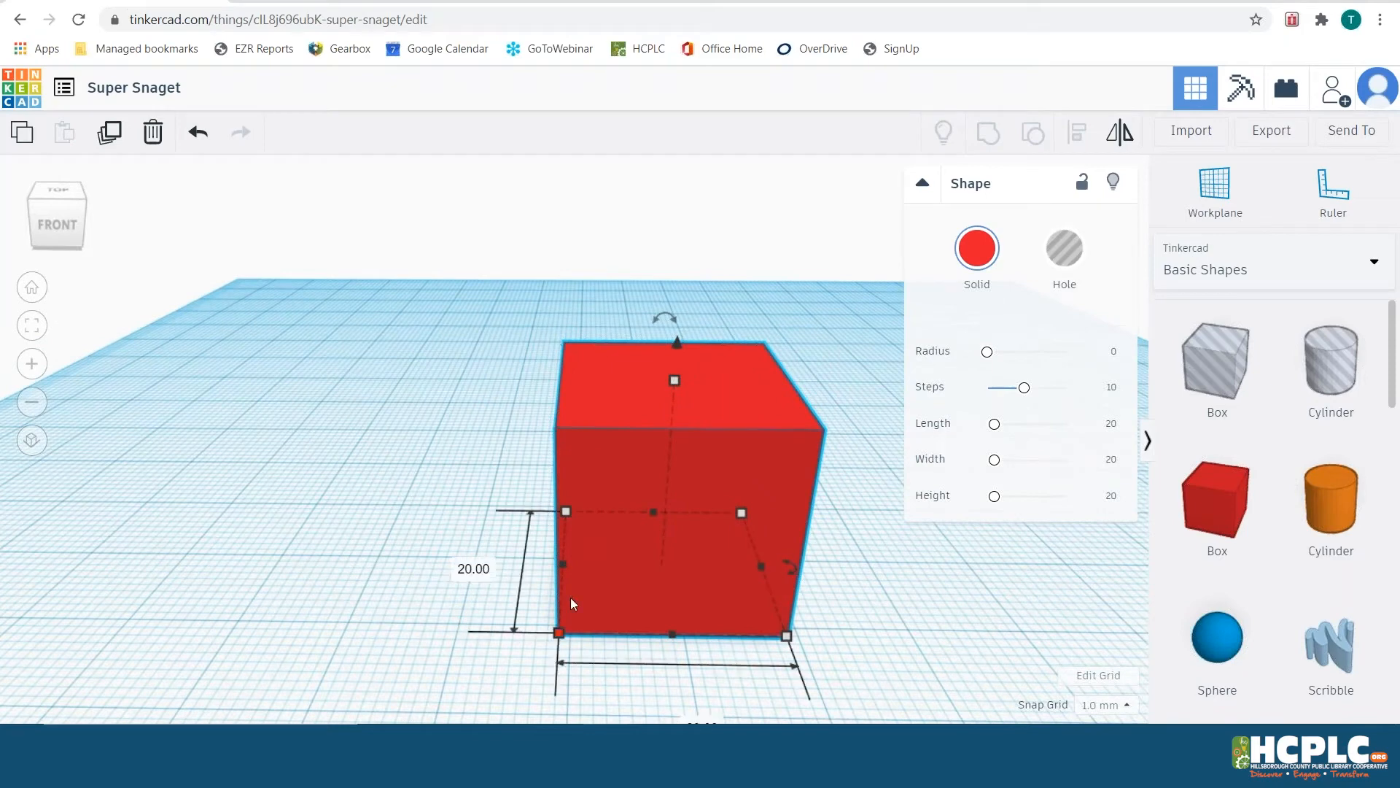
pyautogui.scroll(-2, 1163, 550)
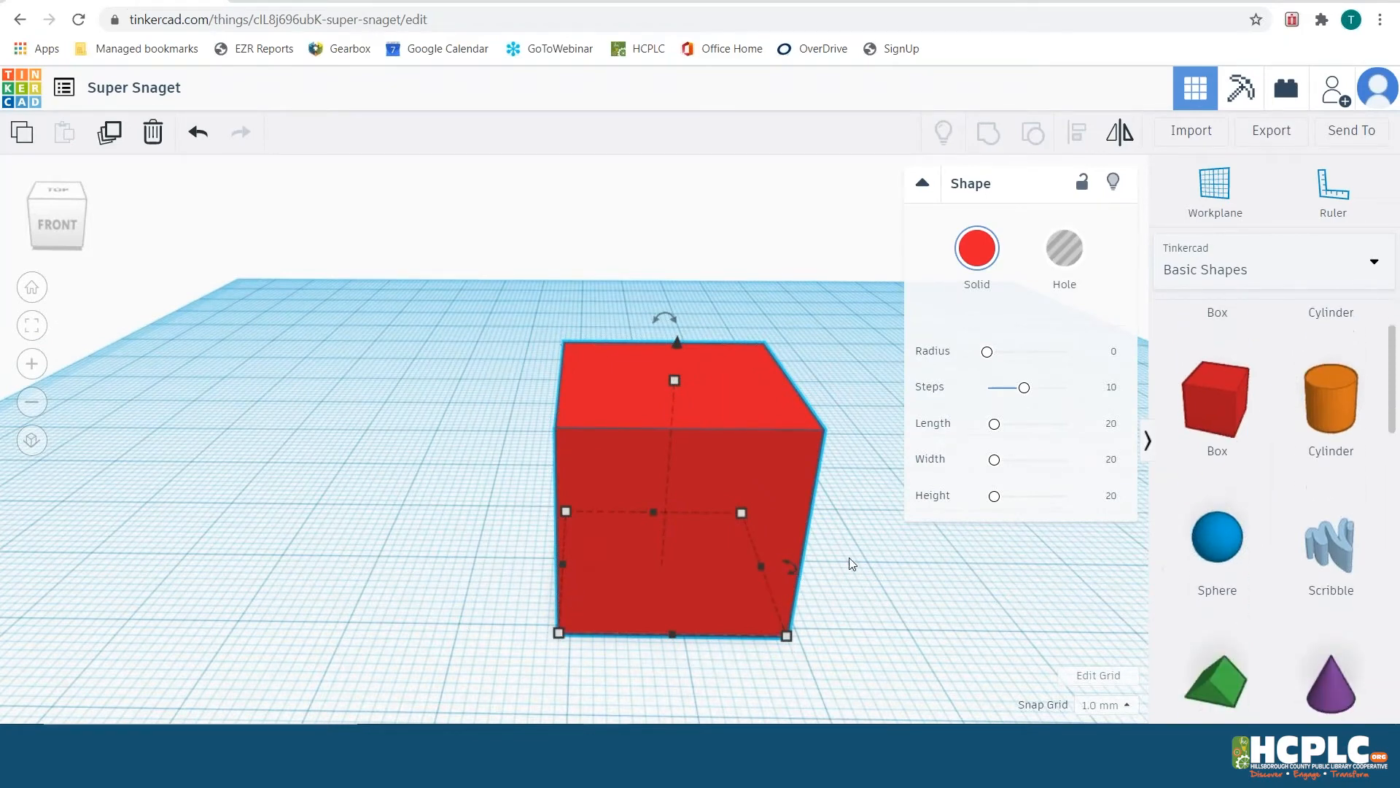
pyautogui.scroll(-1, 850, 559)
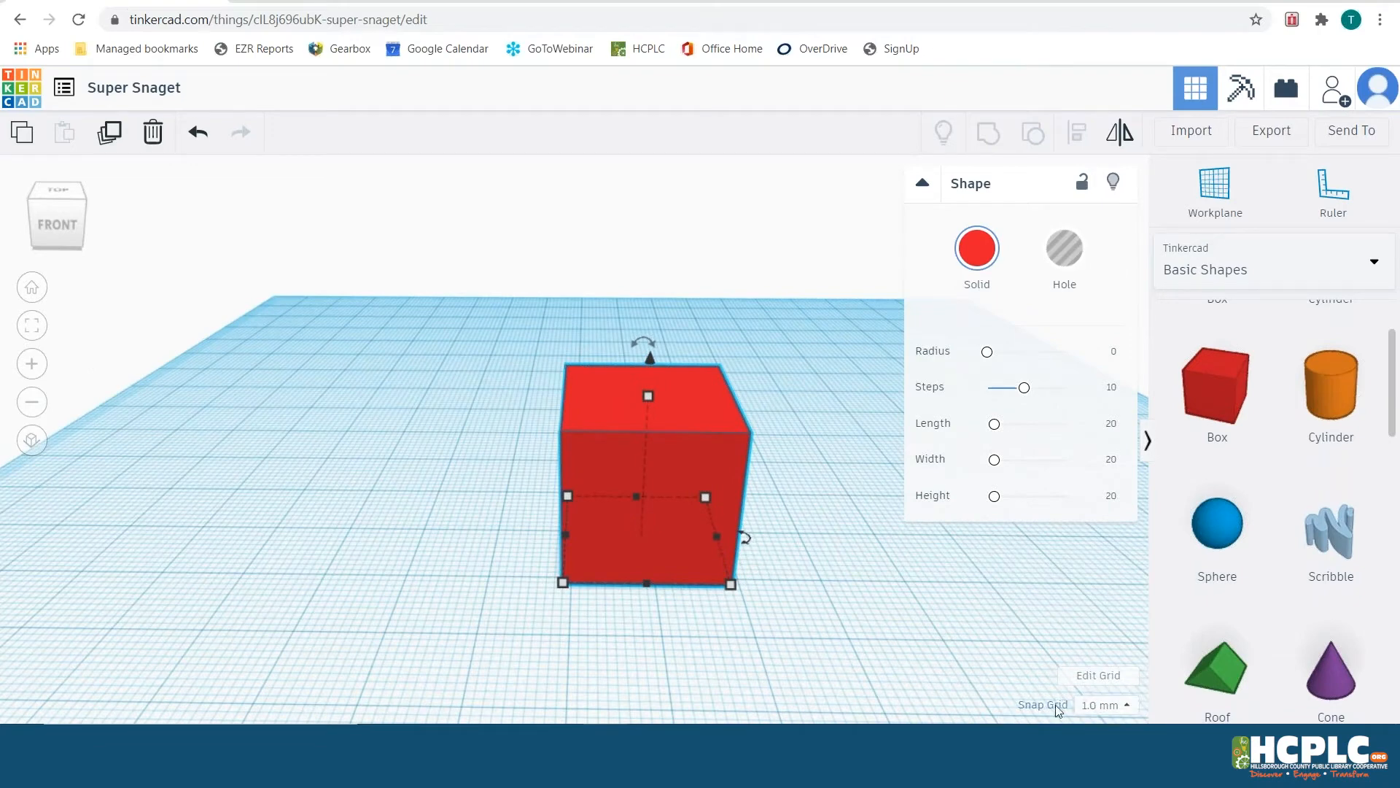
pyautogui.click(1109, 707)
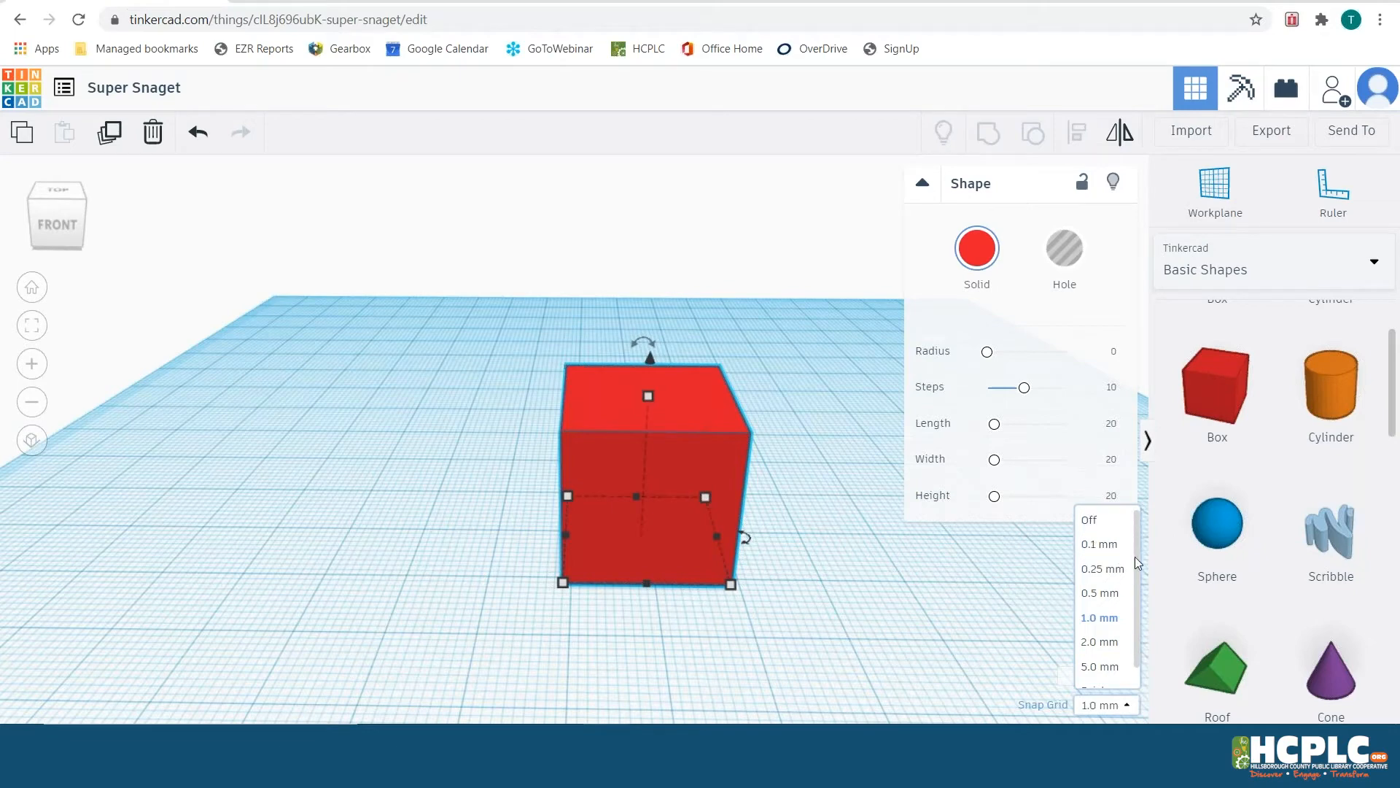
pyautogui.moveTo(1136, 560); pyautogui.dragTo(1137, 605)
pyautogui.scroll(3, 1047, 628)
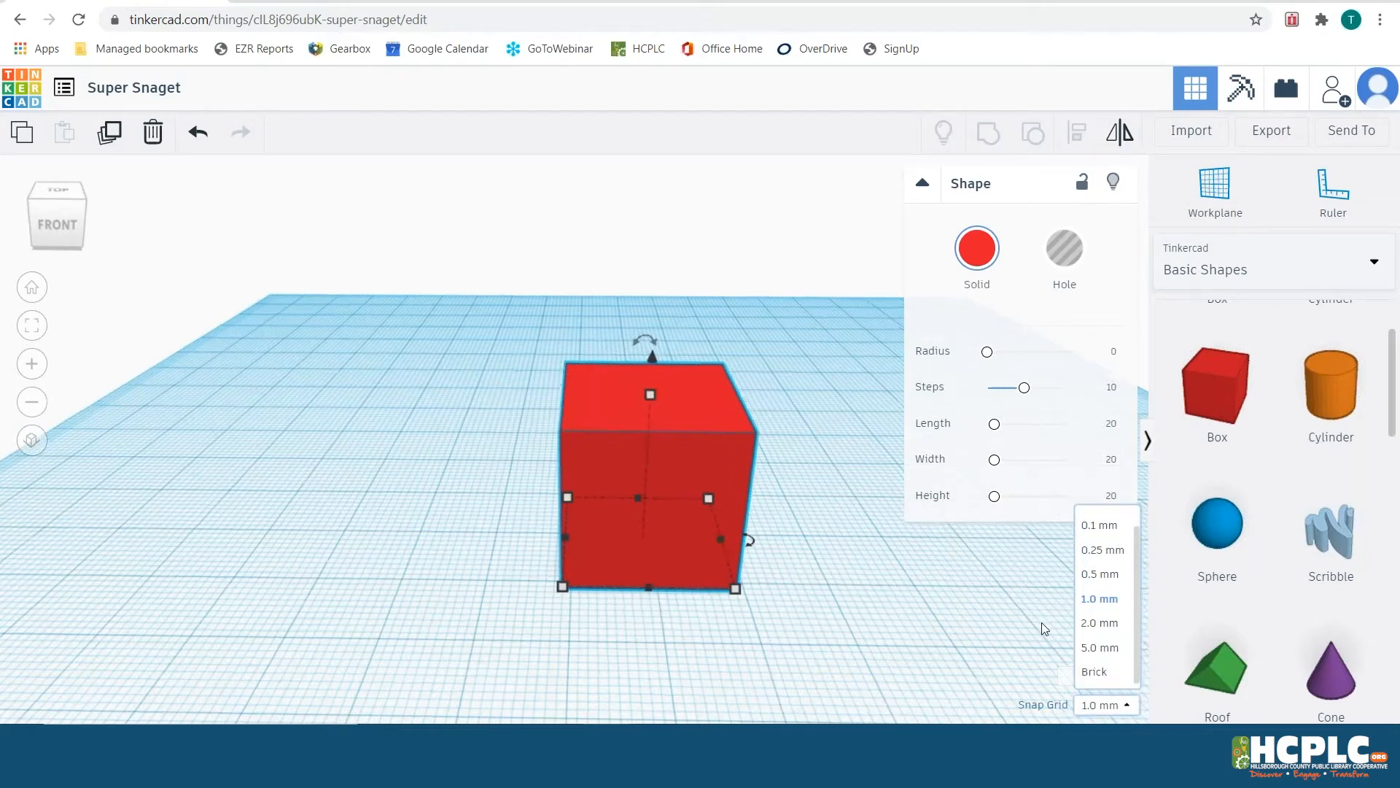
pyautogui.scroll(-3, 965, 662)
pyautogui.click(964, 660)
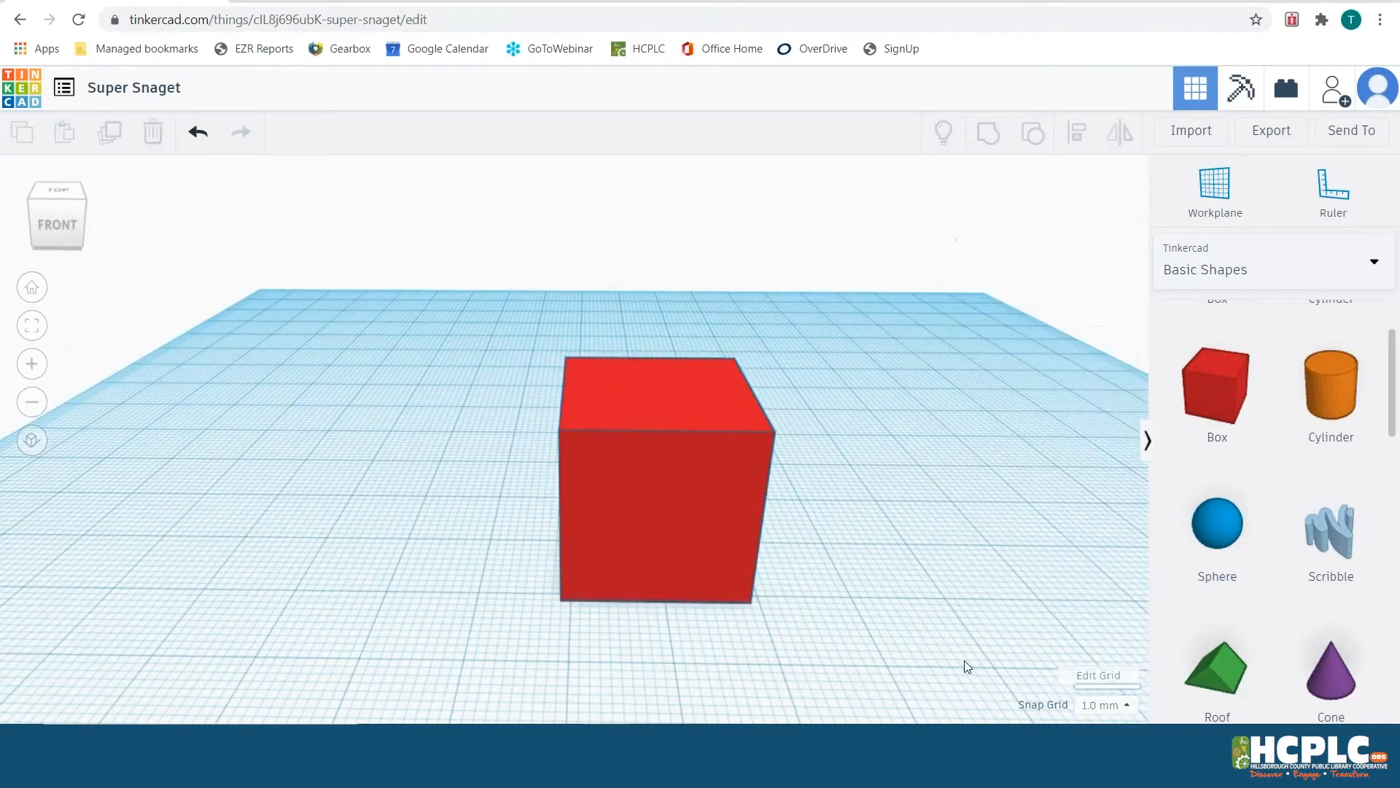
# Shrink the red box's base to 15 by 15 mm from its front-left corner
pyautogui.click(636, 504)
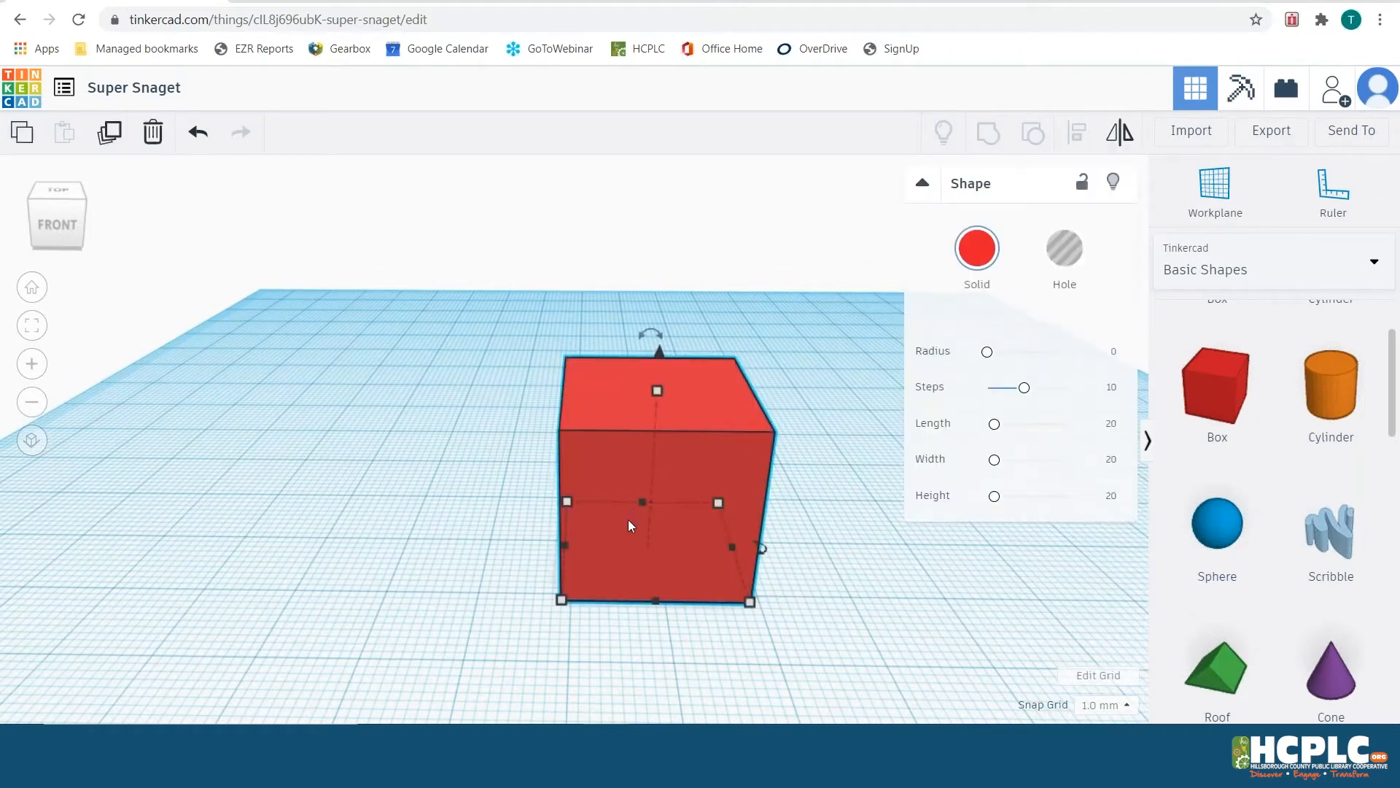
pyautogui.moveTo(582, 556); pyautogui.dragTo(665, 544, button='right')
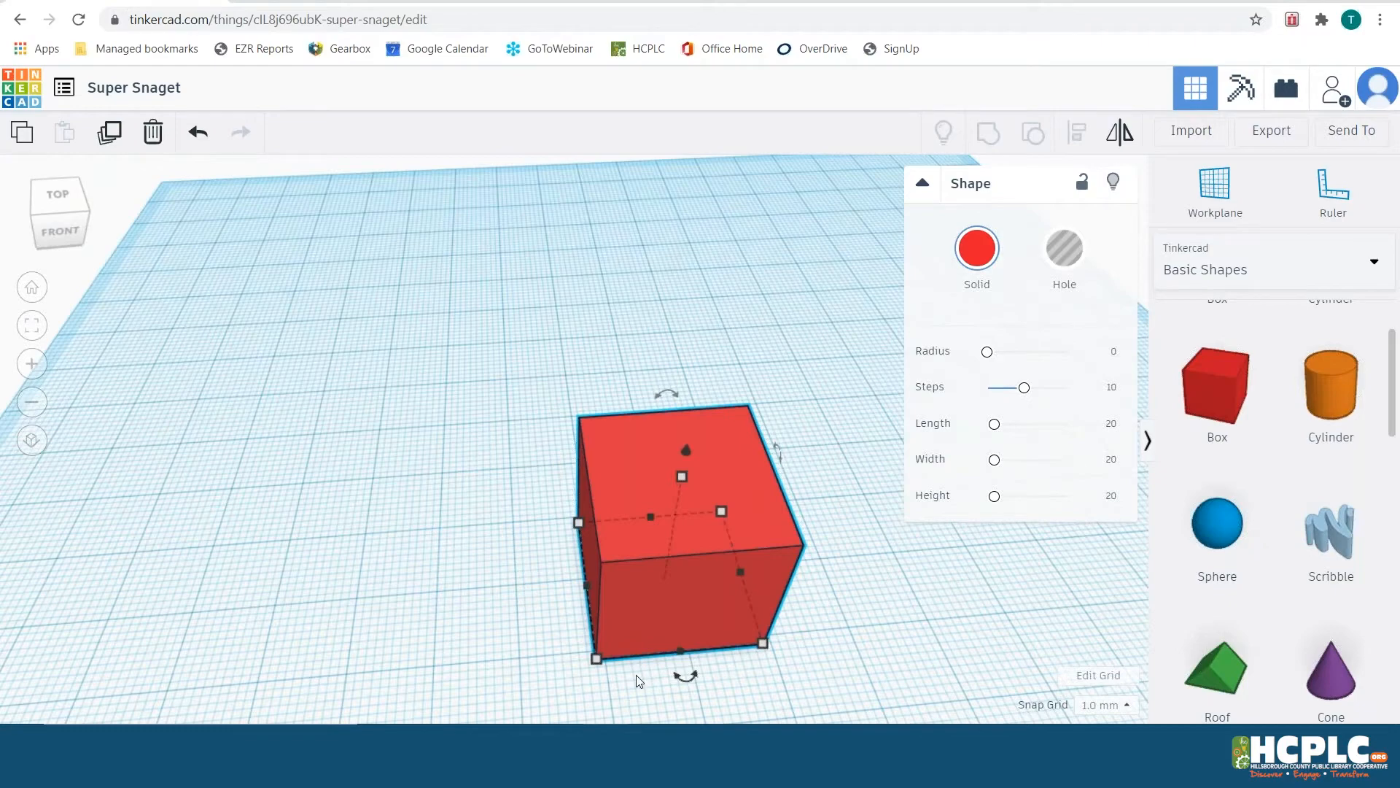
pyautogui.moveTo(527, 573); pyautogui.dragTo(670, 553, button='right')
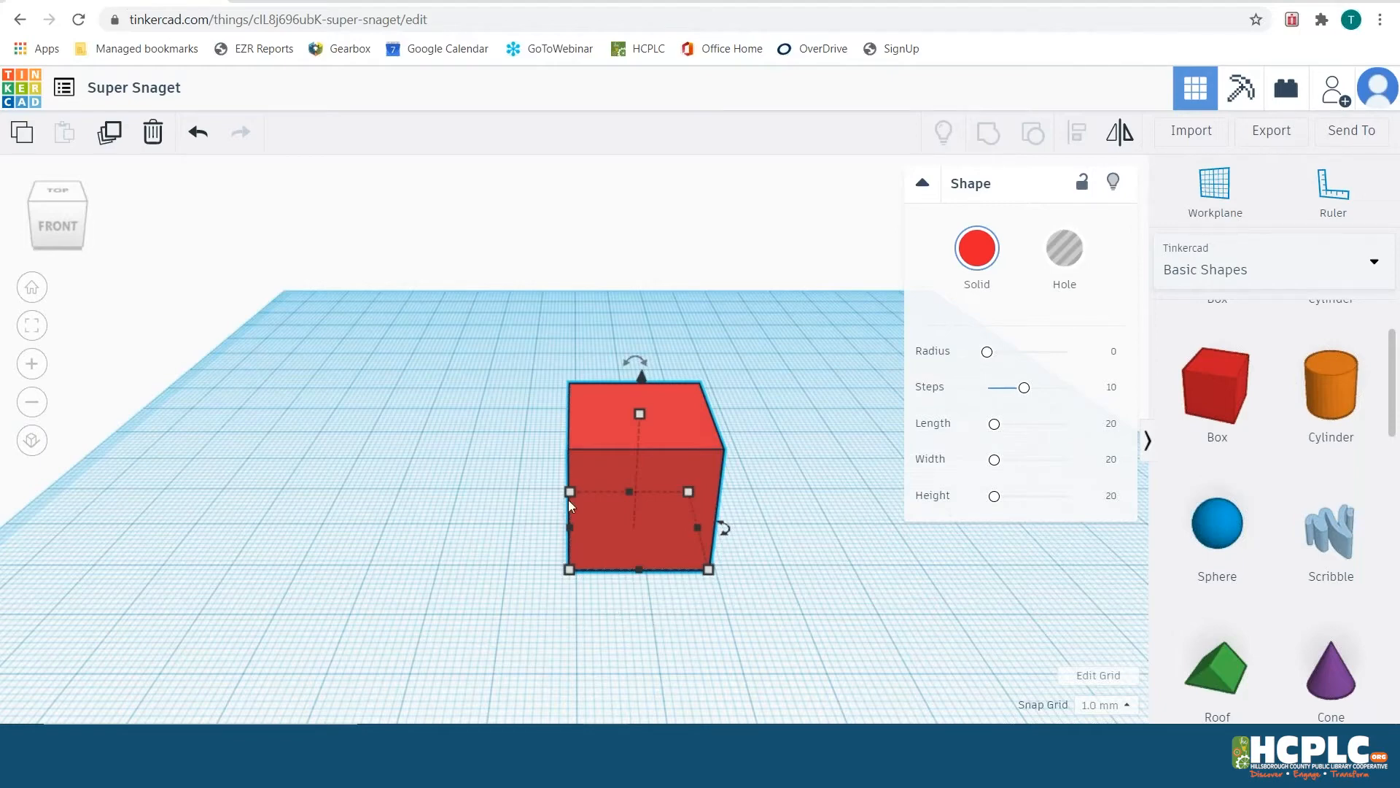
pyautogui.moveTo(571, 491)
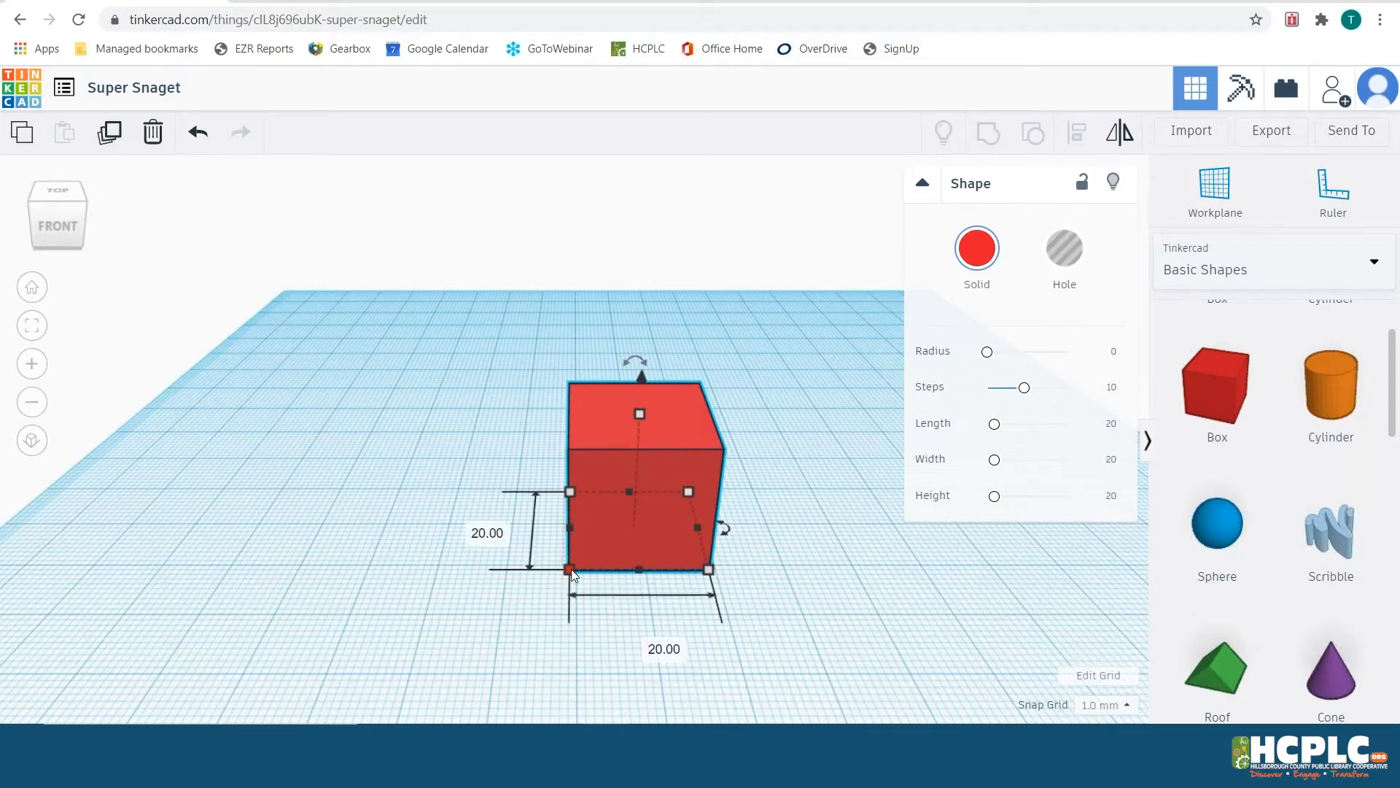
pyautogui.scroll(1, 571, 569)
pyautogui.scroll(2, 571, 570)
pyautogui.moveTo(500, 590)
pyautogui.mouseDown(button='right')
pyautogui.moveTo(501, 548)
pyautogui.moveTo(497, 585)
pyautogui.mouseUp(button='right')
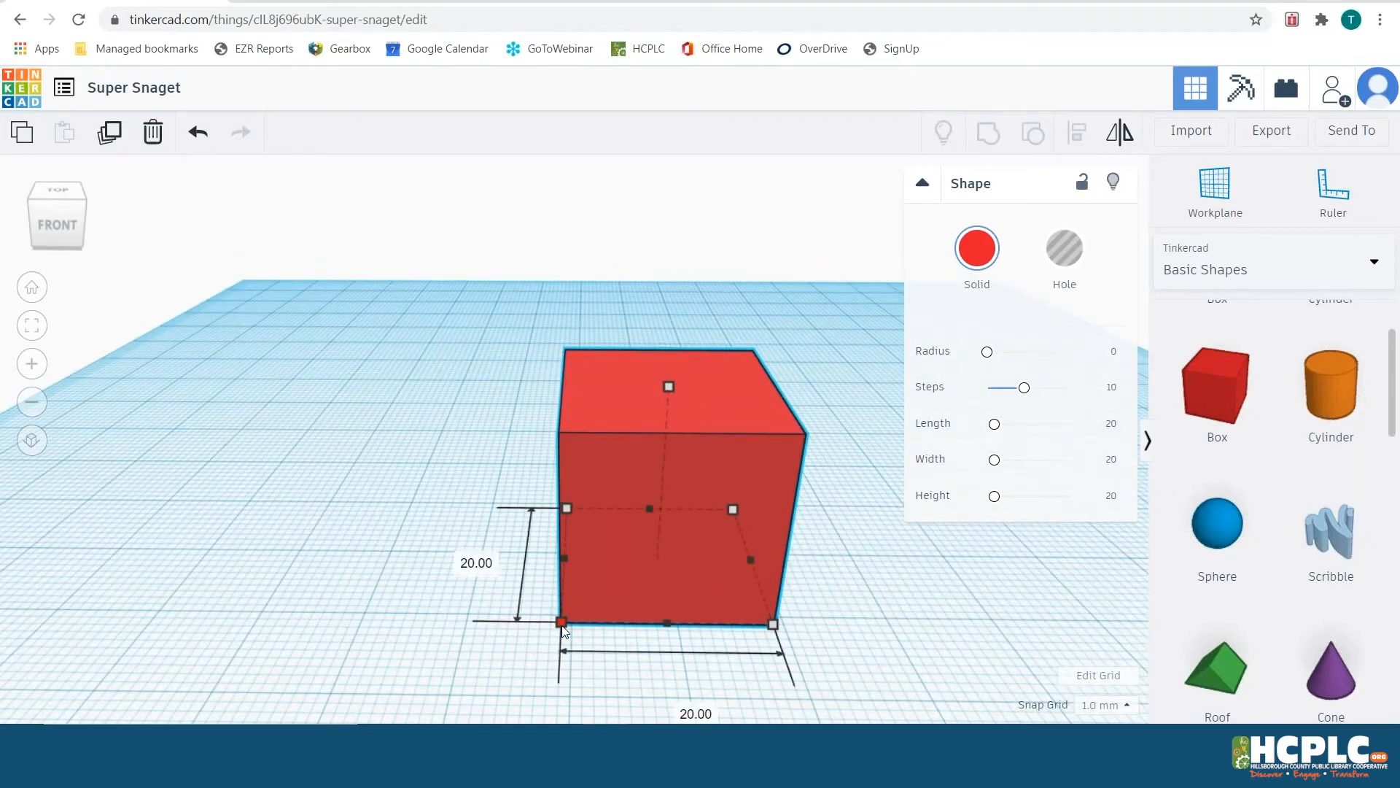
pyautogui.moveTo(562, 625); pyautogui.dragTo(612, 595)
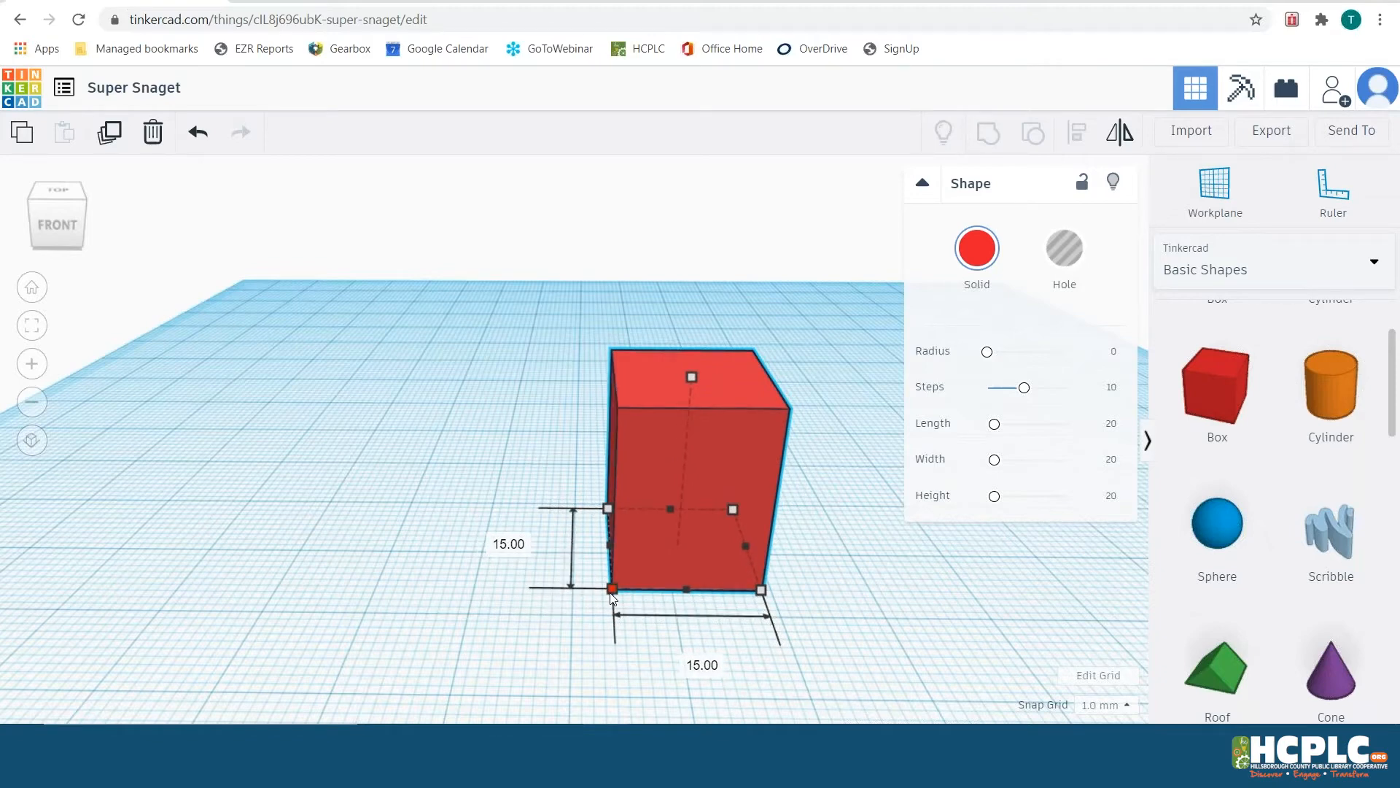
pyautogui.moveTo(612, 597); pyautogui.dragTo(612, 597)
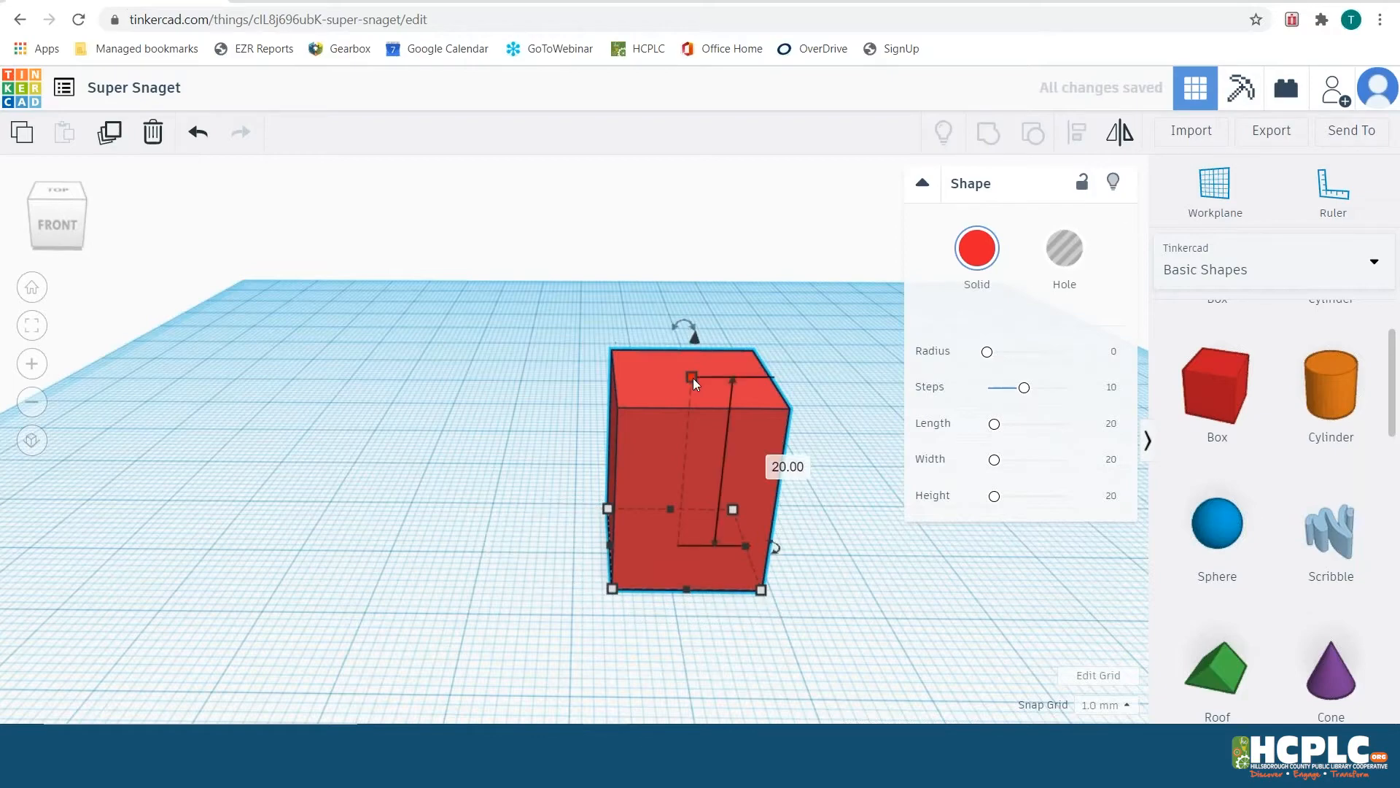
# Collapse the red box's shape settings and view the resized box from a low front angle
pyautogui.moveTo(513, 548); pyautogui.dragTo(636, 490, button='right')
pyautogui.click(635, 490)
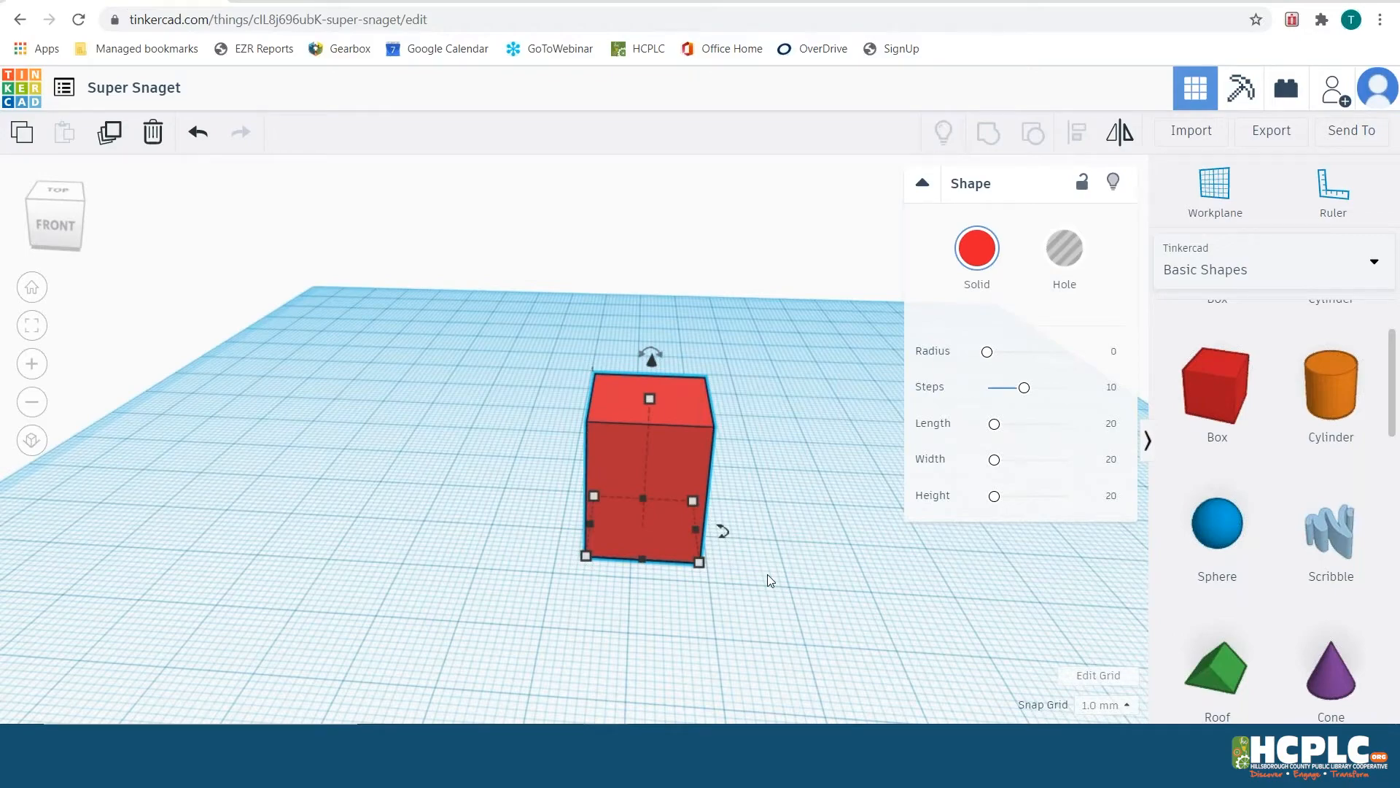
pyautogui.moveTo(724, 568)
pyautogui.mouseDown(button='right')
pyautogui.moveTo(715, 628)
pyautogui.moveTo(700, 593)
pyautogui.moveTo(733, 609)
pyautogui.moveTo(725, 575)
pyautogui.mouseUp(button='right')
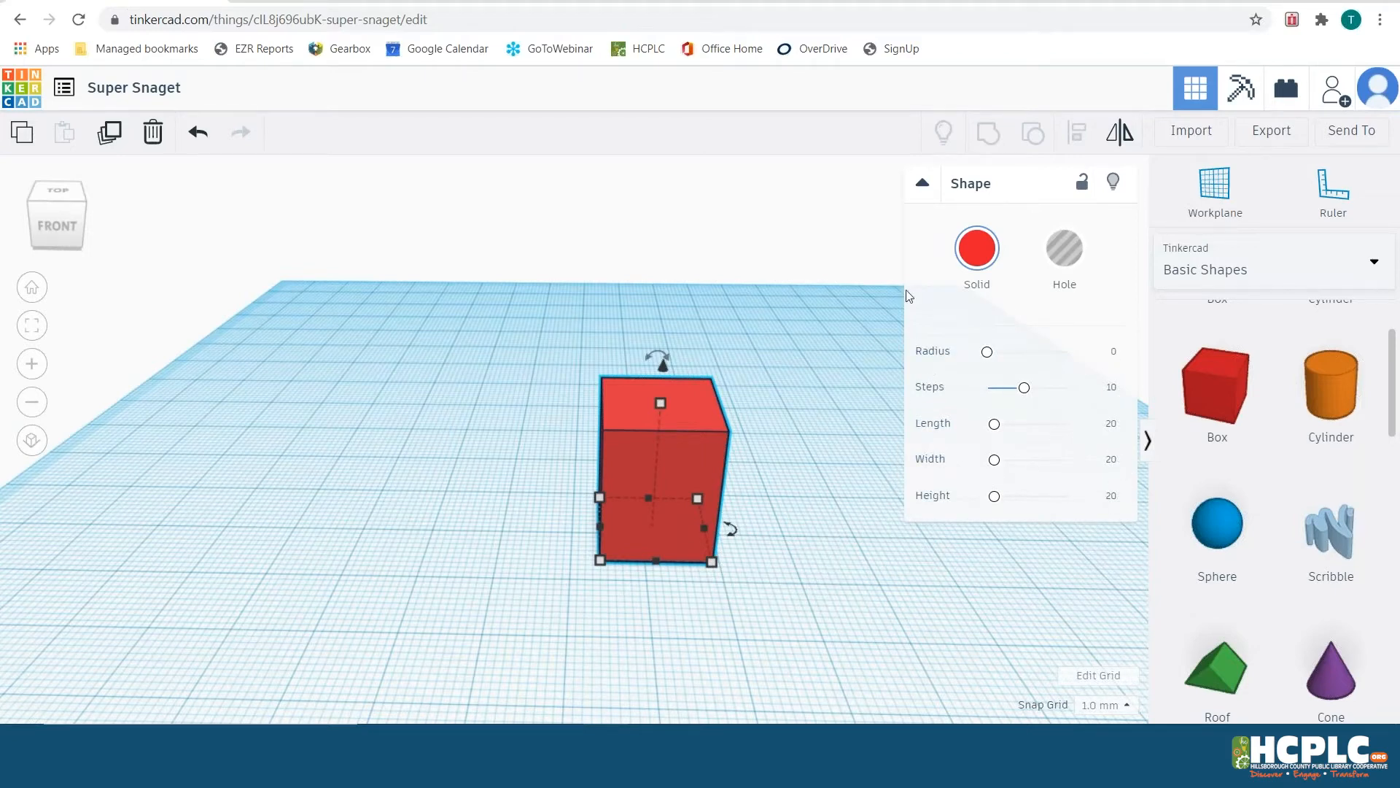
pyautogui.click(923, 185)
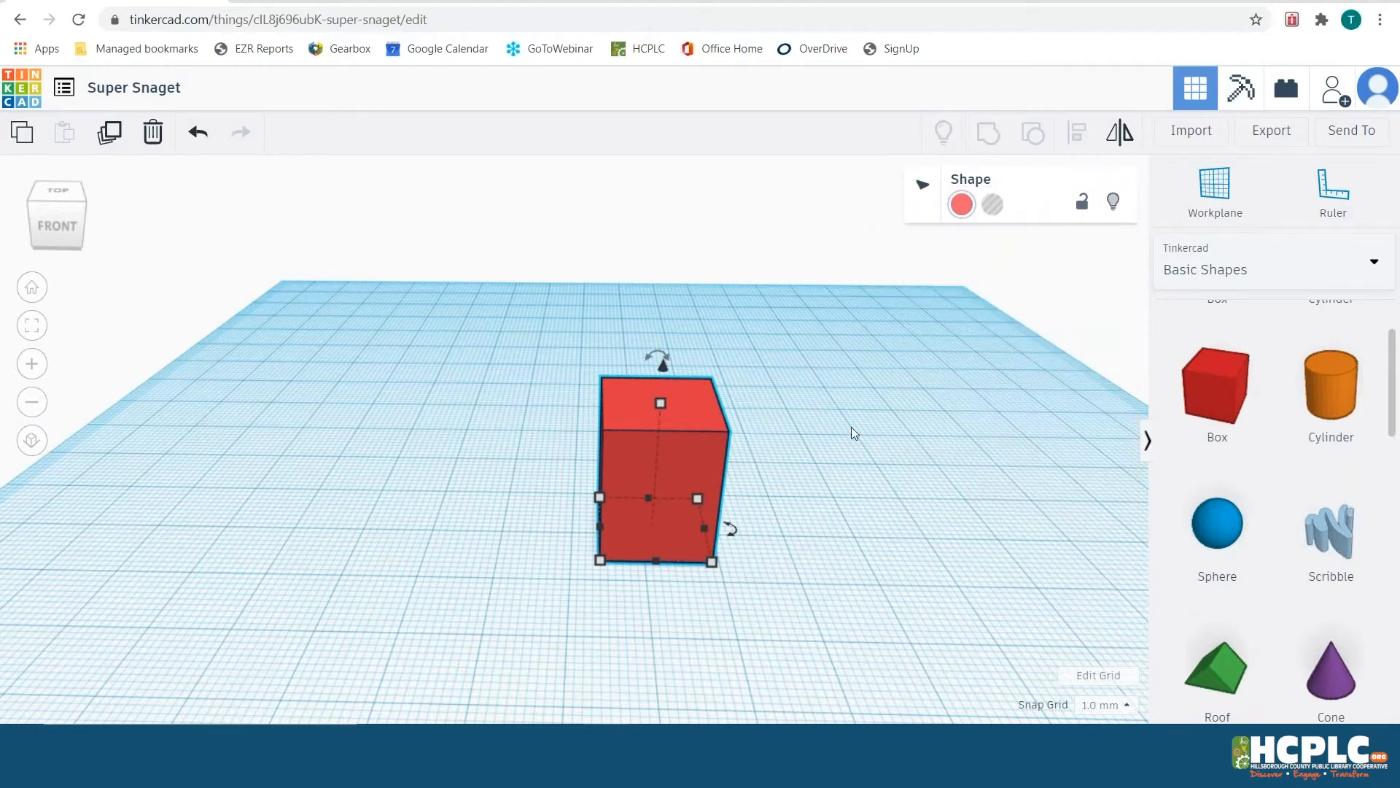
pyautogui.moveTo(759, 632); pyautogui.dragTo(747, 569, button='right')
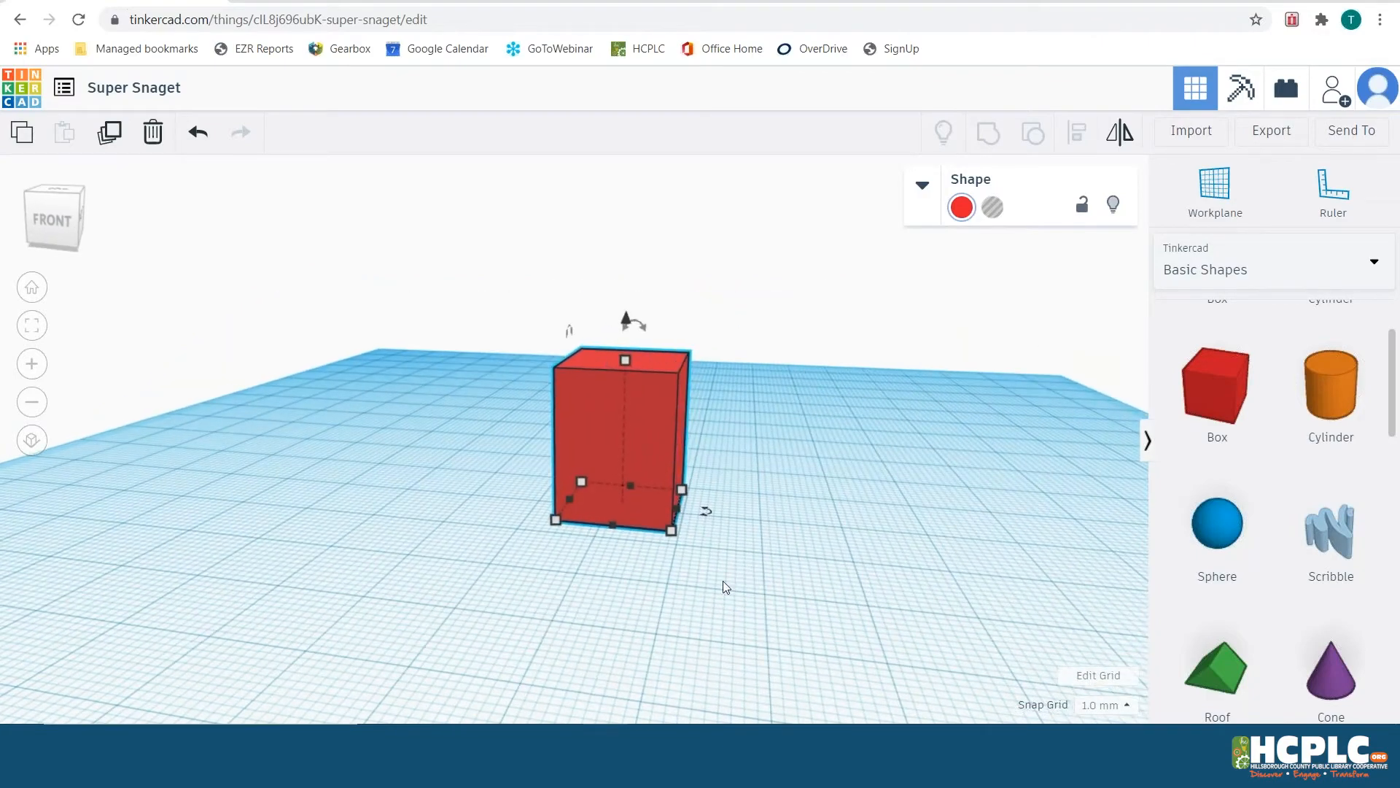
pyautogui.moveTo(744, 574); pyautogui.dragTo(790, 562, button='right')
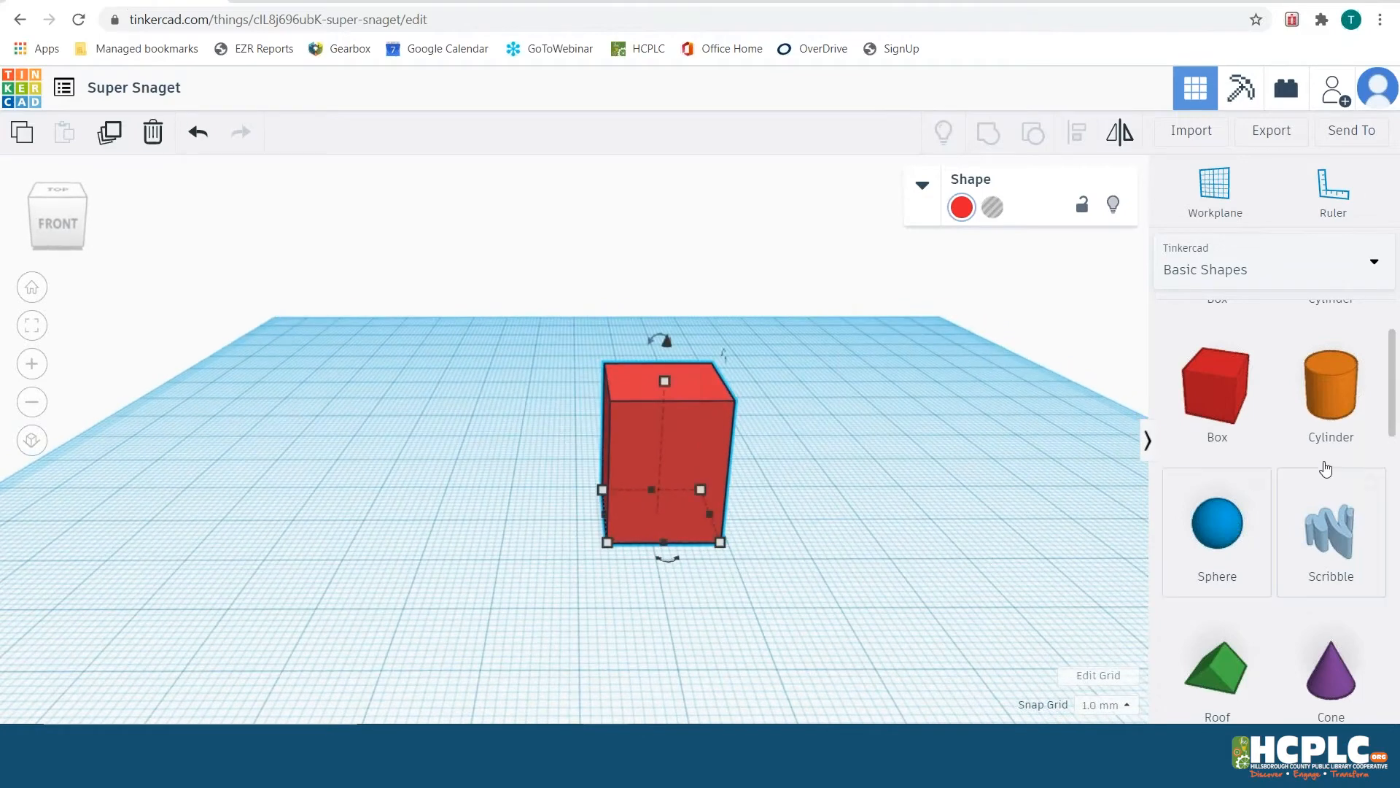
# Place a solid green roof from the basic shapes on the workplane to the right of the red box
pyautogui.moveTo(1393, 423); pyautogui.dragTo(1393, 472)
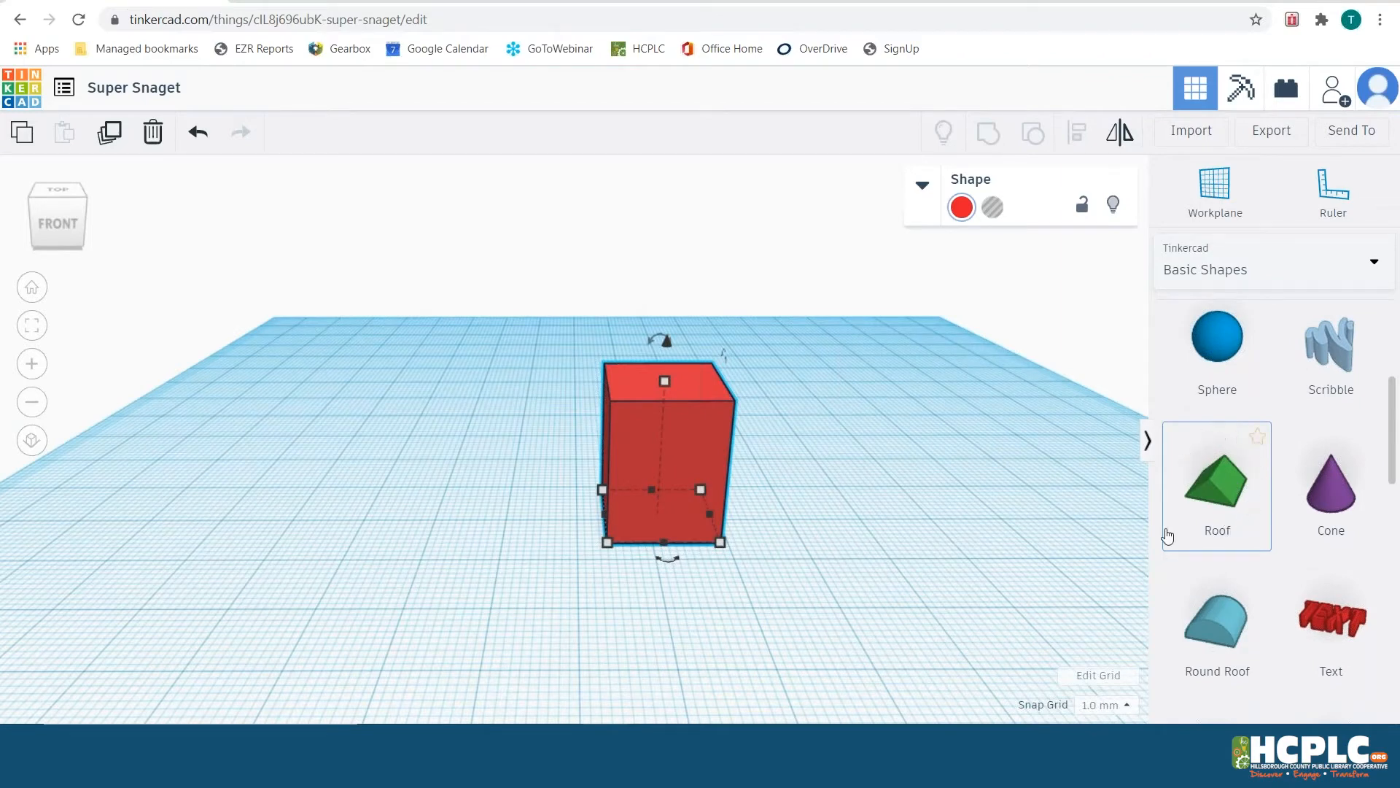
pyautogui.moveTo(833, 526); pyautogui.dragTo(831, 538, button='right')
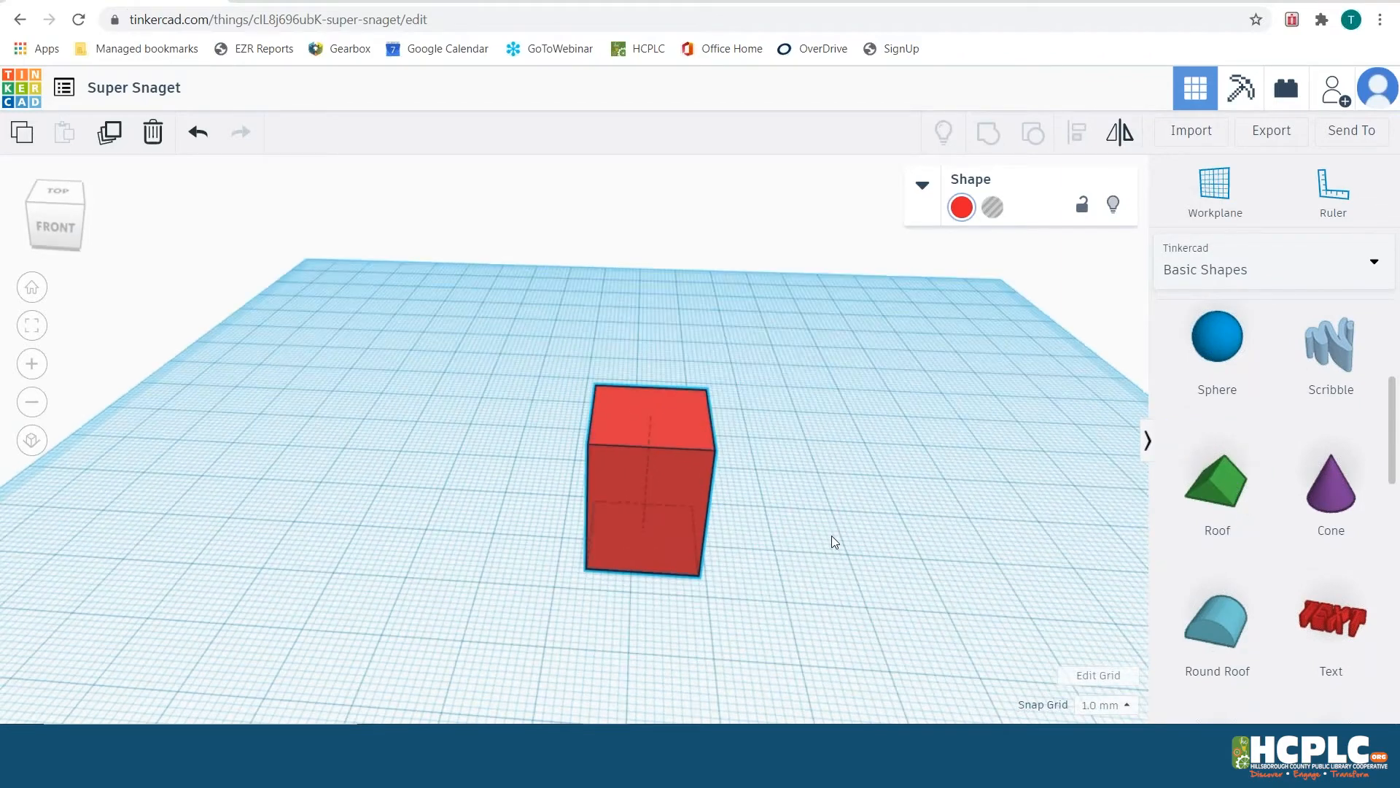
pyautogui.moveTo(1217, 481); pyautogui.dragTo(828, 502)
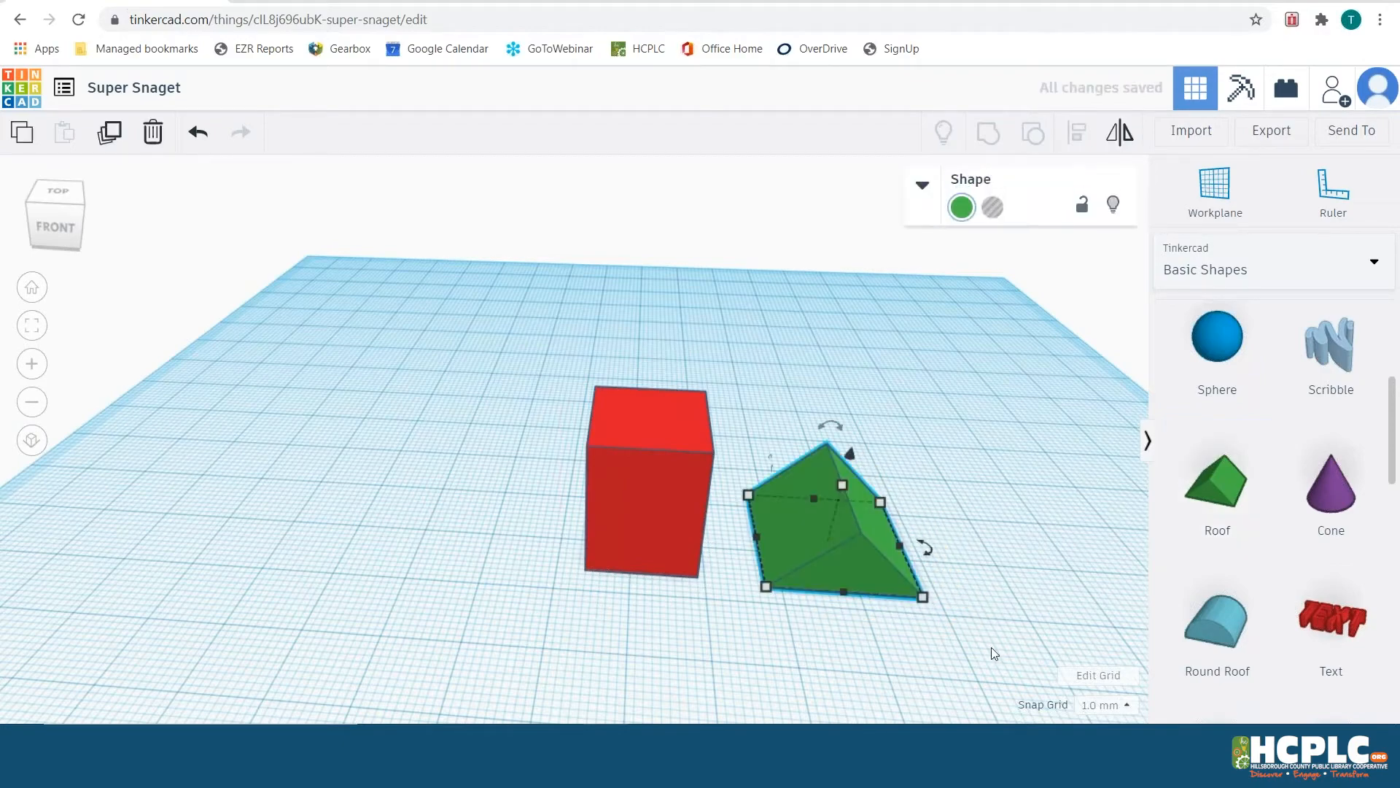
# Examine the base dimensions of the green roof and the height of the red box from above and the front
pyautogui.click(592, 610)
pyautogui.moveTo(606, 611); pyautogui.dragTo(613, 642, button='right')
pyautogui.click(847, 512)
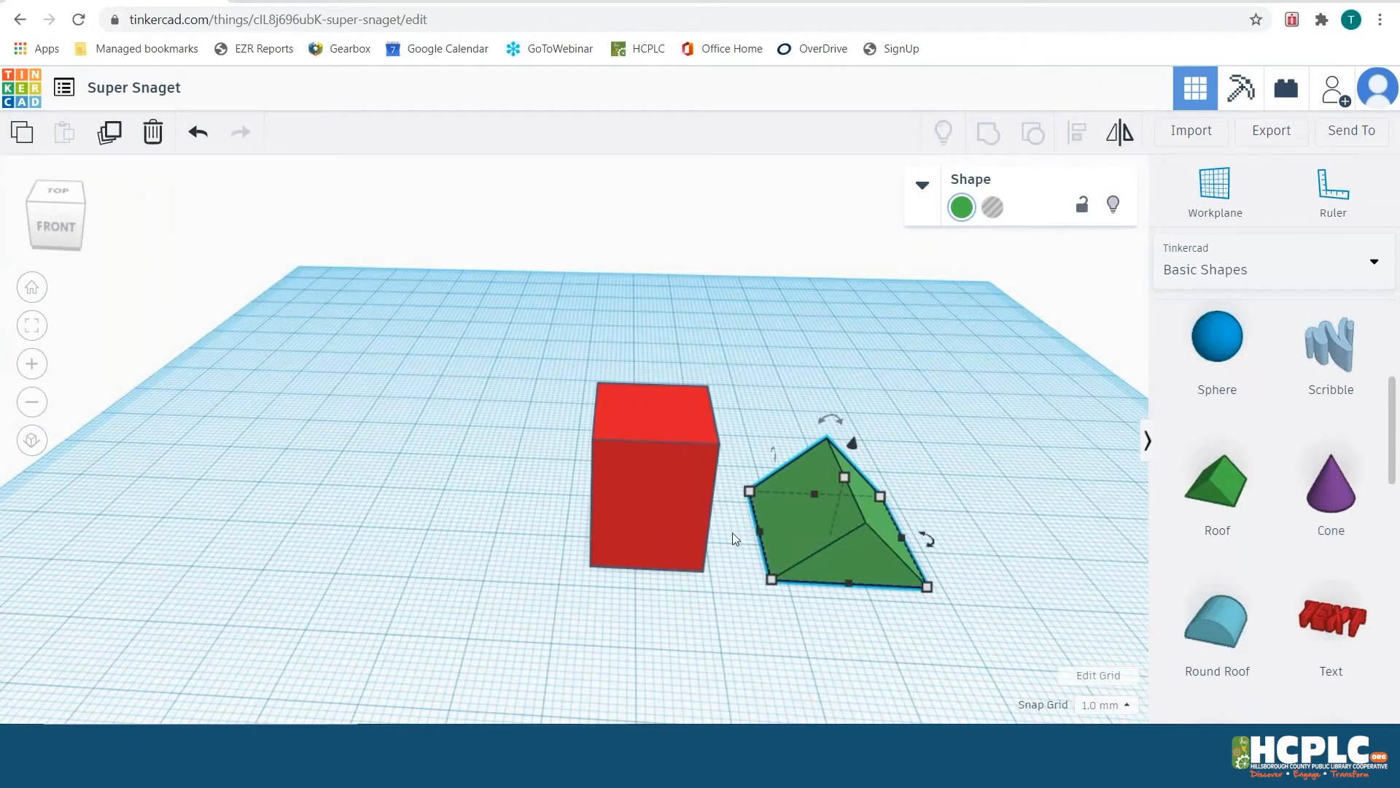
pyautogui.moveTo(728, 590); pyautogui.dragTo(802, 605, button='right')
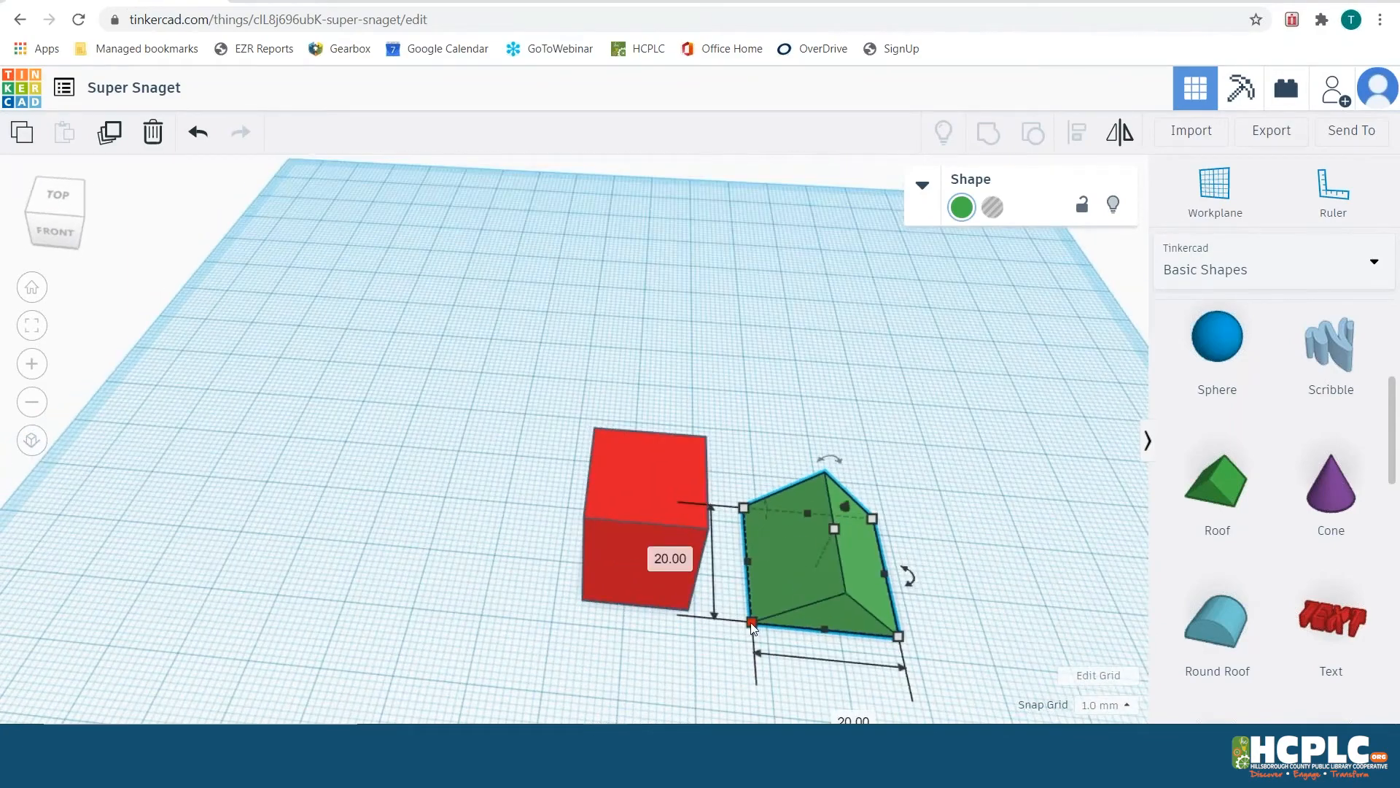
pyautogui.scroll(-3, 799, 592)
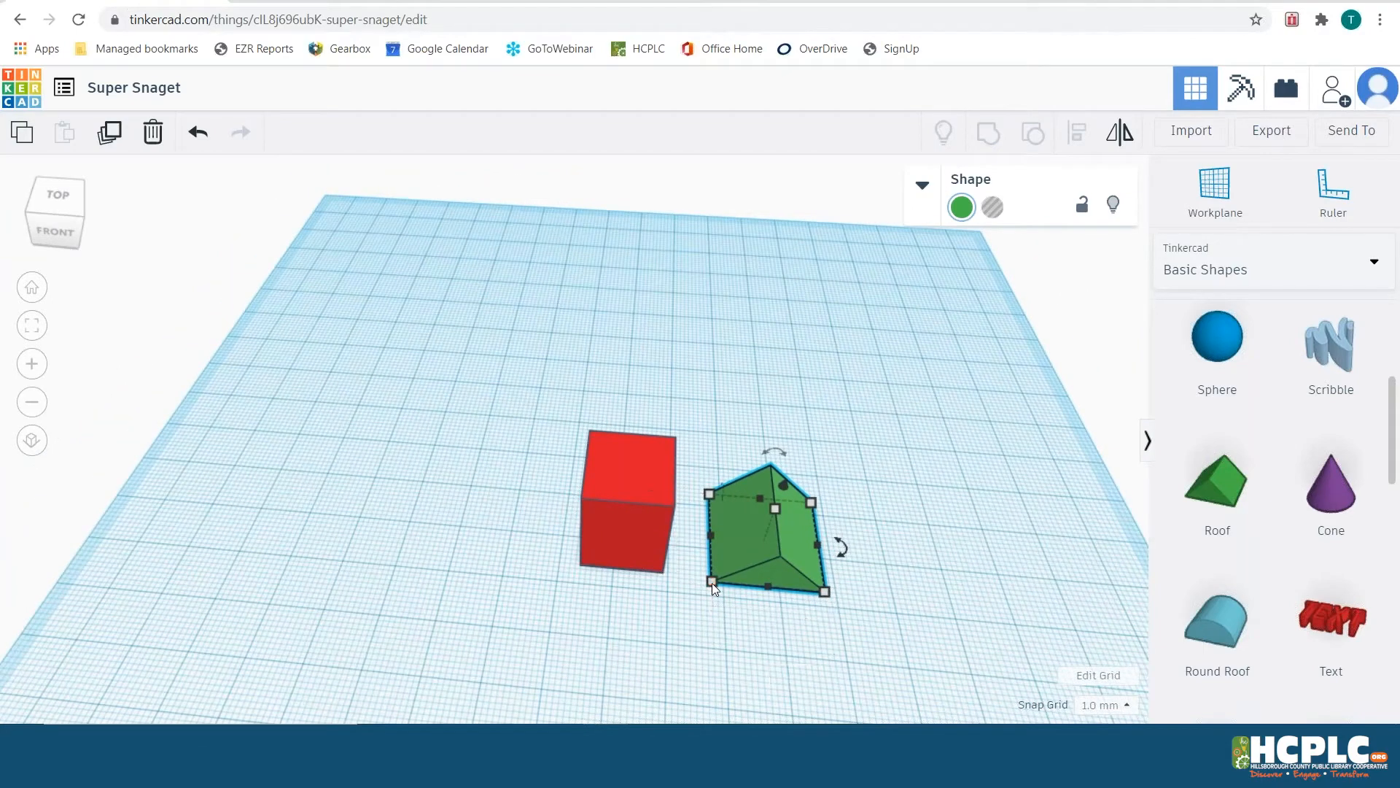
pyautogui.moveTo(686, 635); pyautogui.dragTo(692, 614, button='right')
pyautogui.click(614, 489)
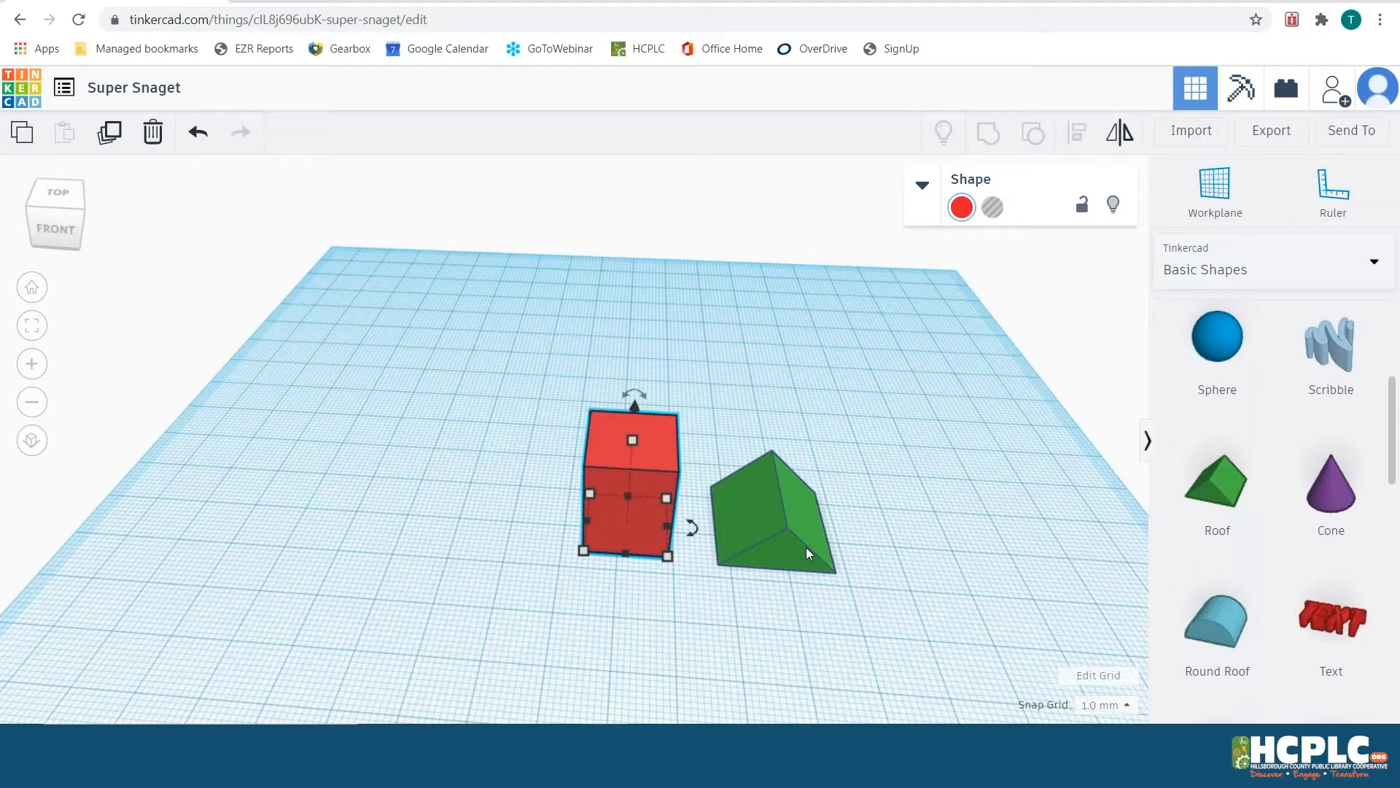
pyautogui.click(756, 532)
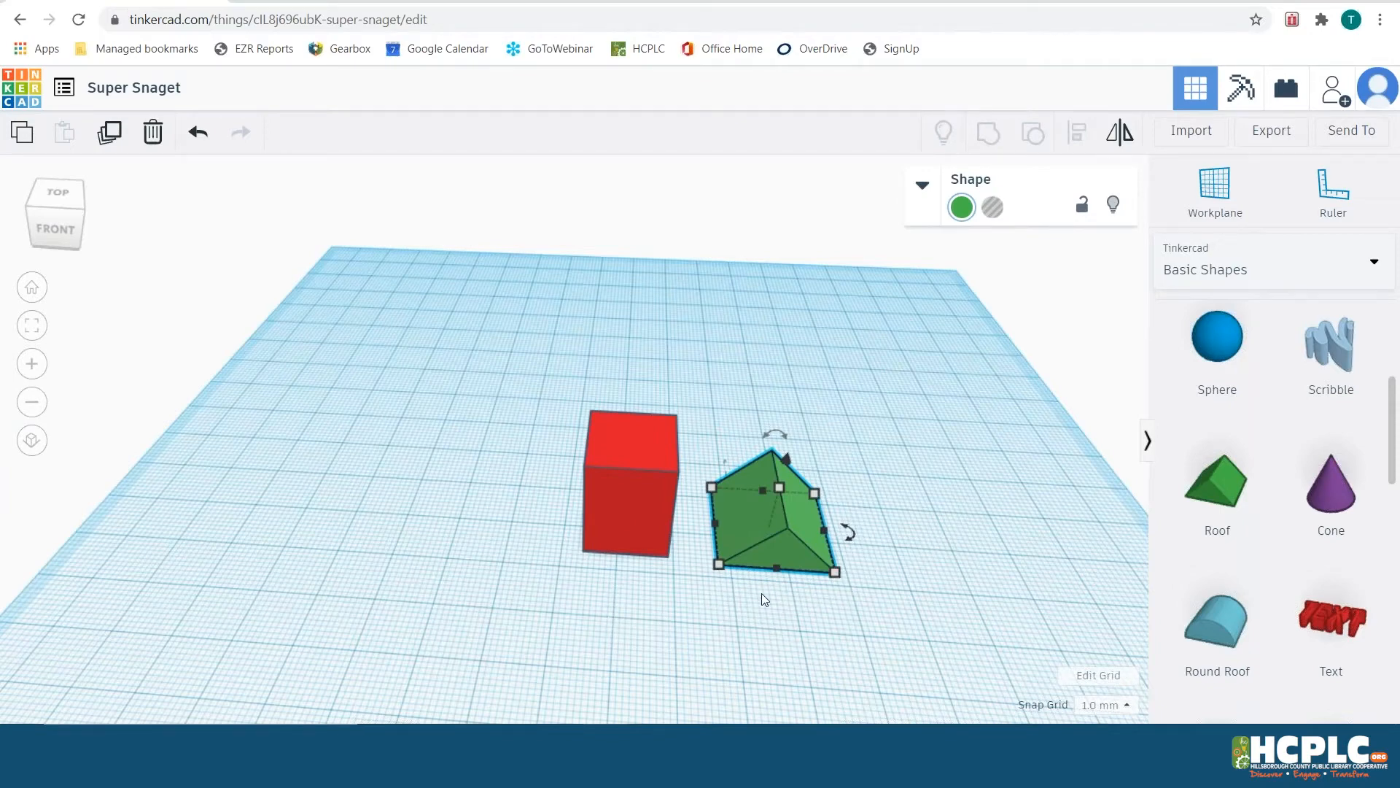
pyautogui.moveTo(755, 577); pyautogui.dragTo(785, 568, button='right')
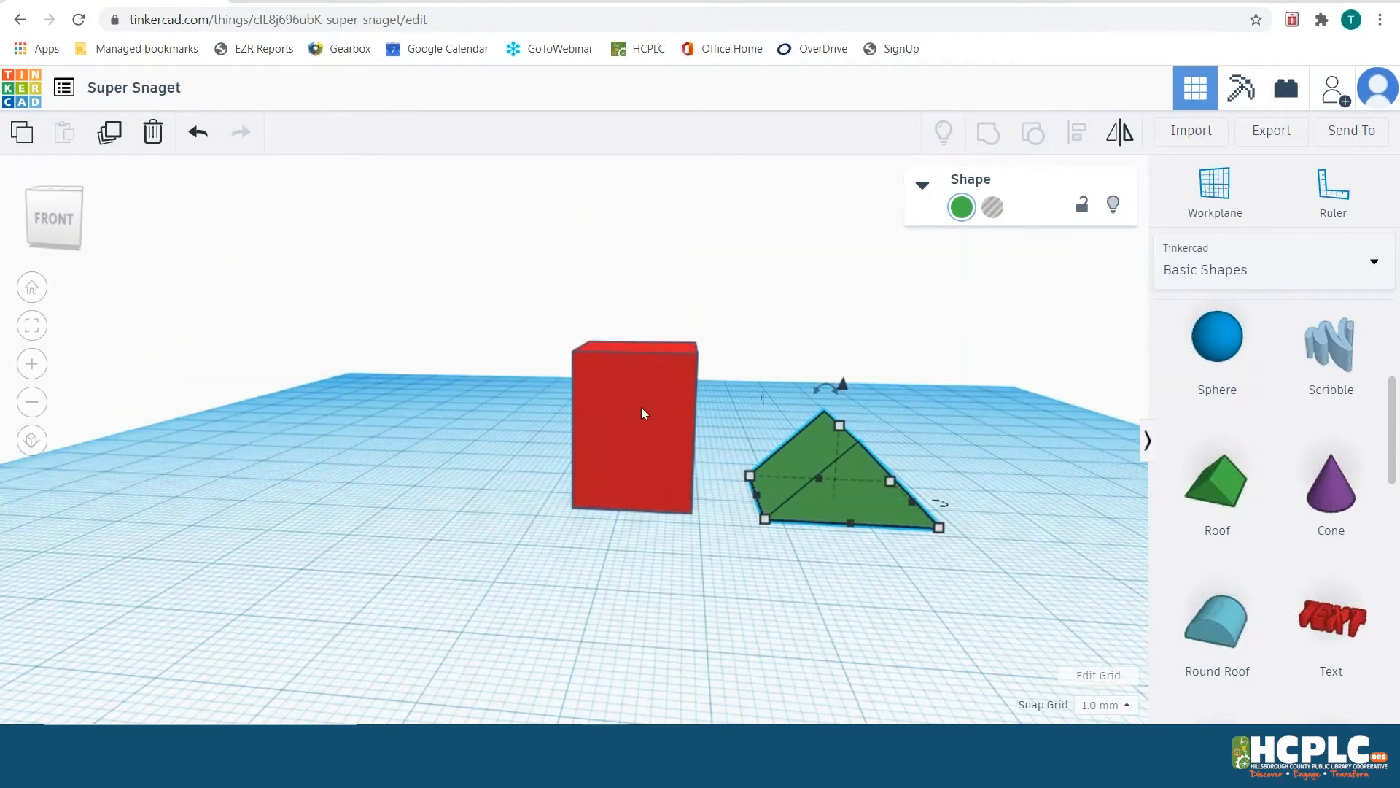
pyautogui.click(644, 353)
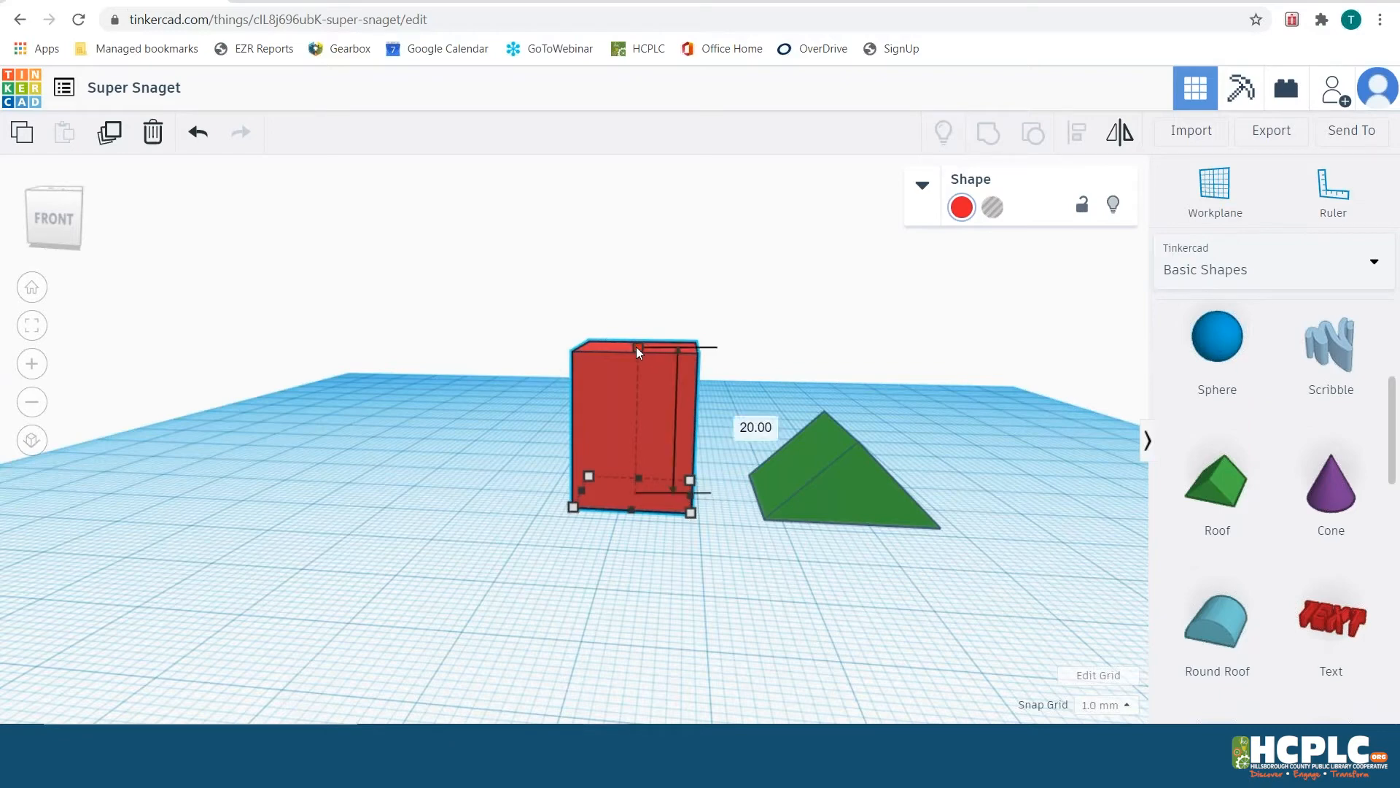
# Raise the green roof 20 mm above the workplane
pyautogui.click(842, 471)
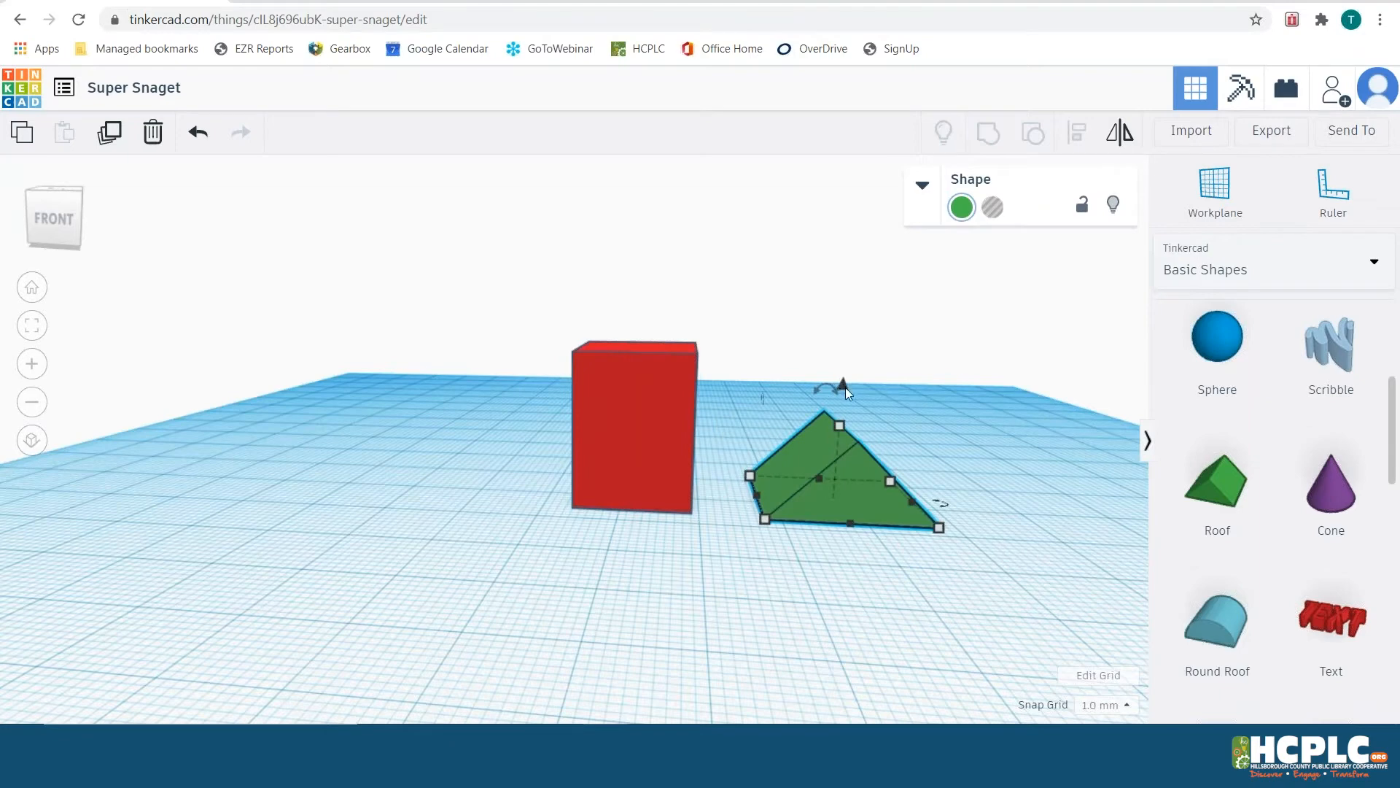
pyautogui.scroll(5, 860, 381)
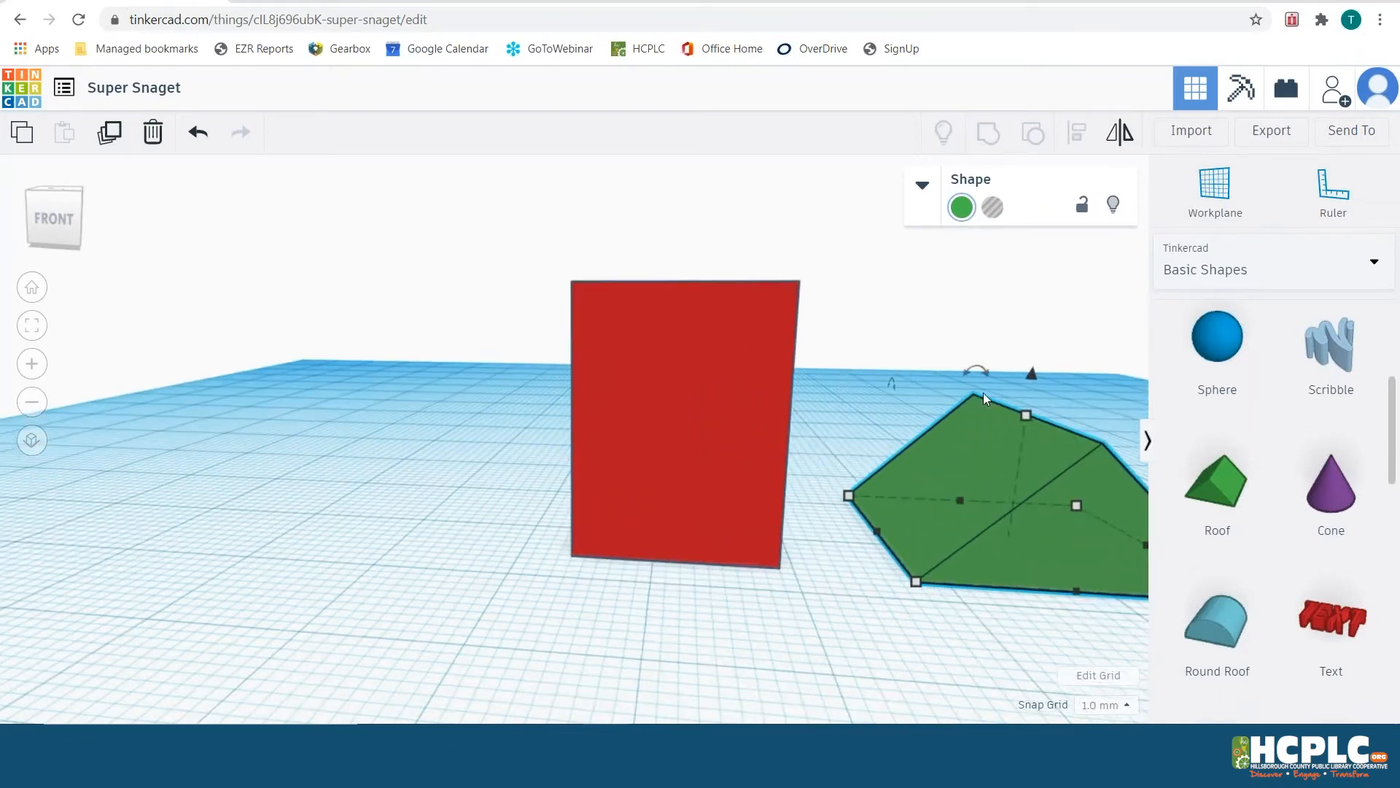
pyautogui.moveTo(926, 550); pyautogui.dragTo(698, 556, button='right')
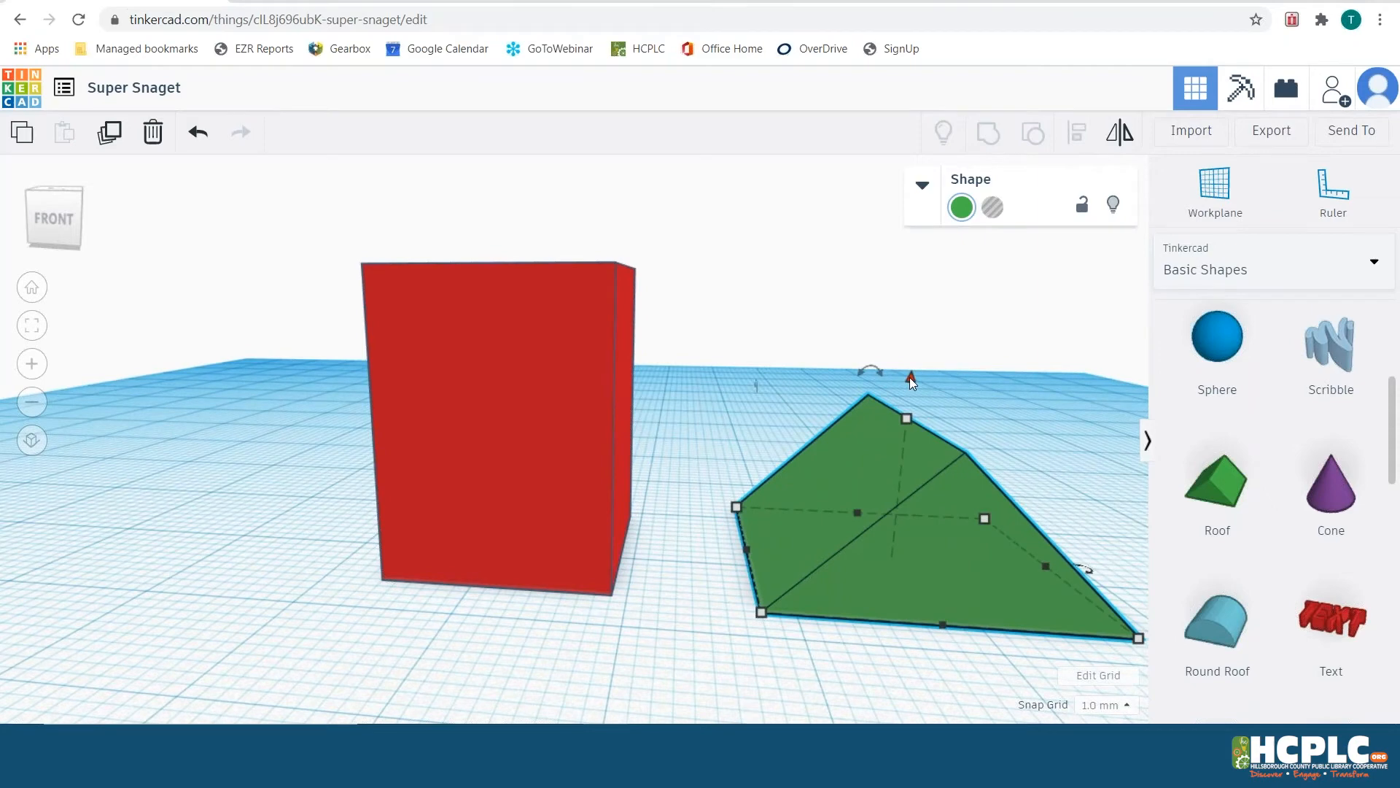
pyautogui.scroll(-5, 909, 378)
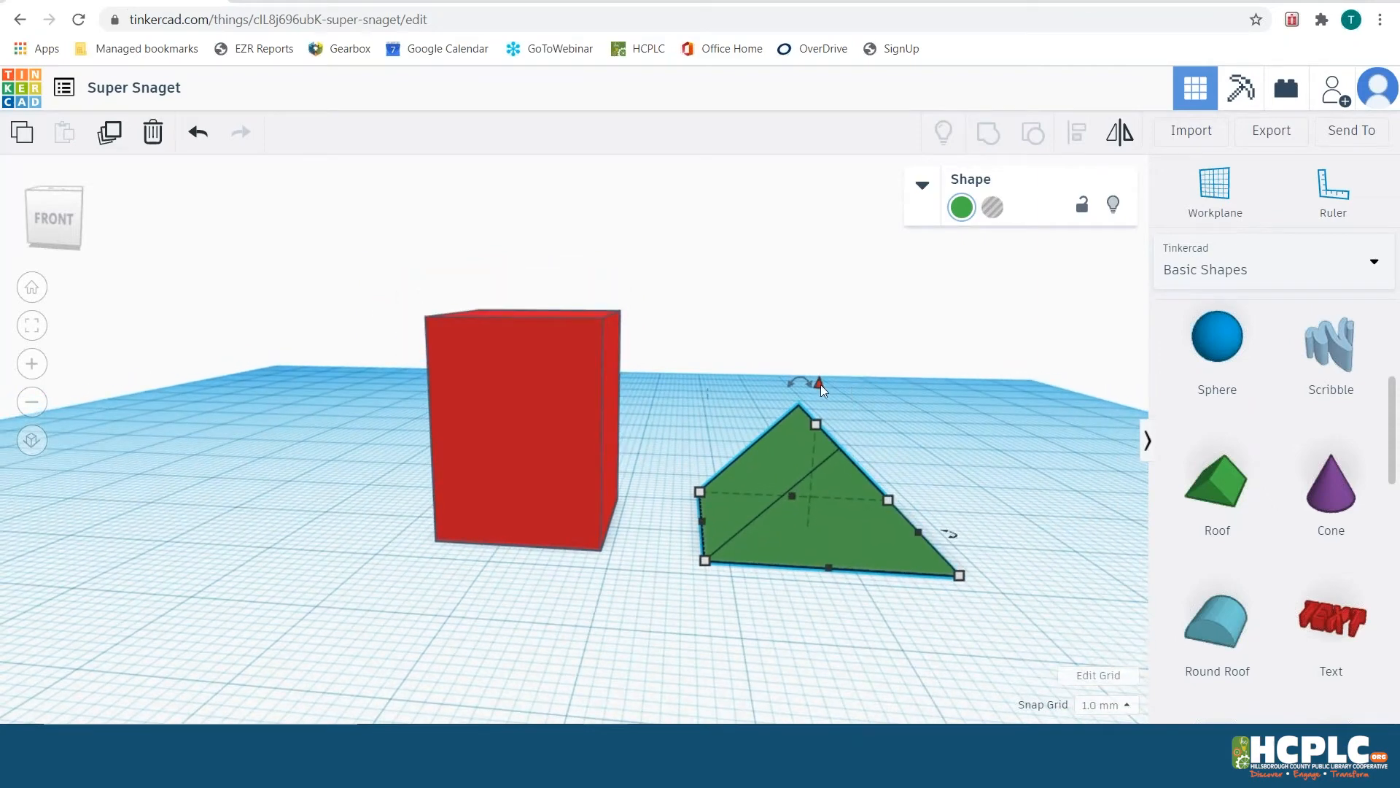
pyautogui.moveTo(821, 380); pyautogui.dragTo(787, 165)
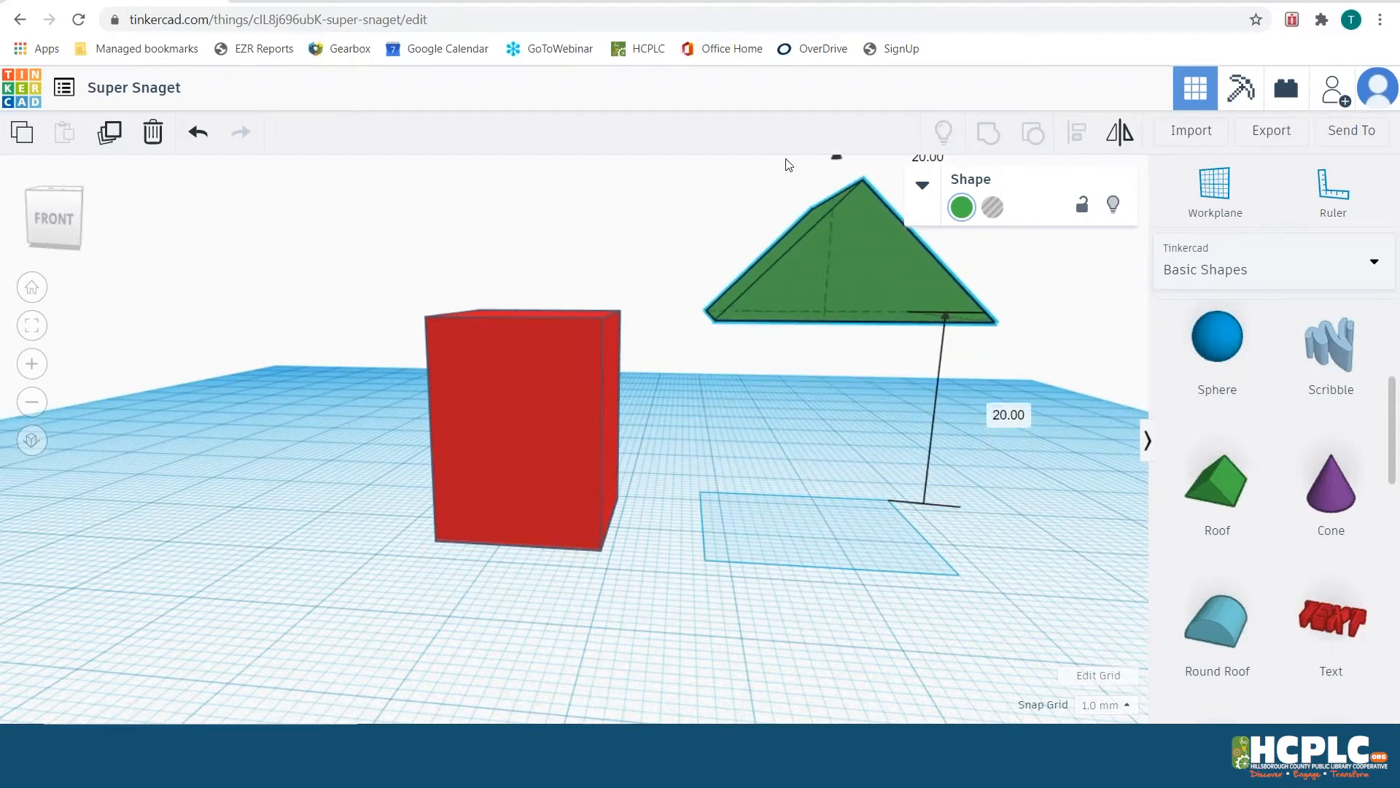
# Select the red box and the green roof together and move both a short distance to the right on the workplane
pyautogui.scroll(-3, 807, 493)
pyautogui.moveTo(789, 484); pyautogui.dragTo(681, 445, button='right')
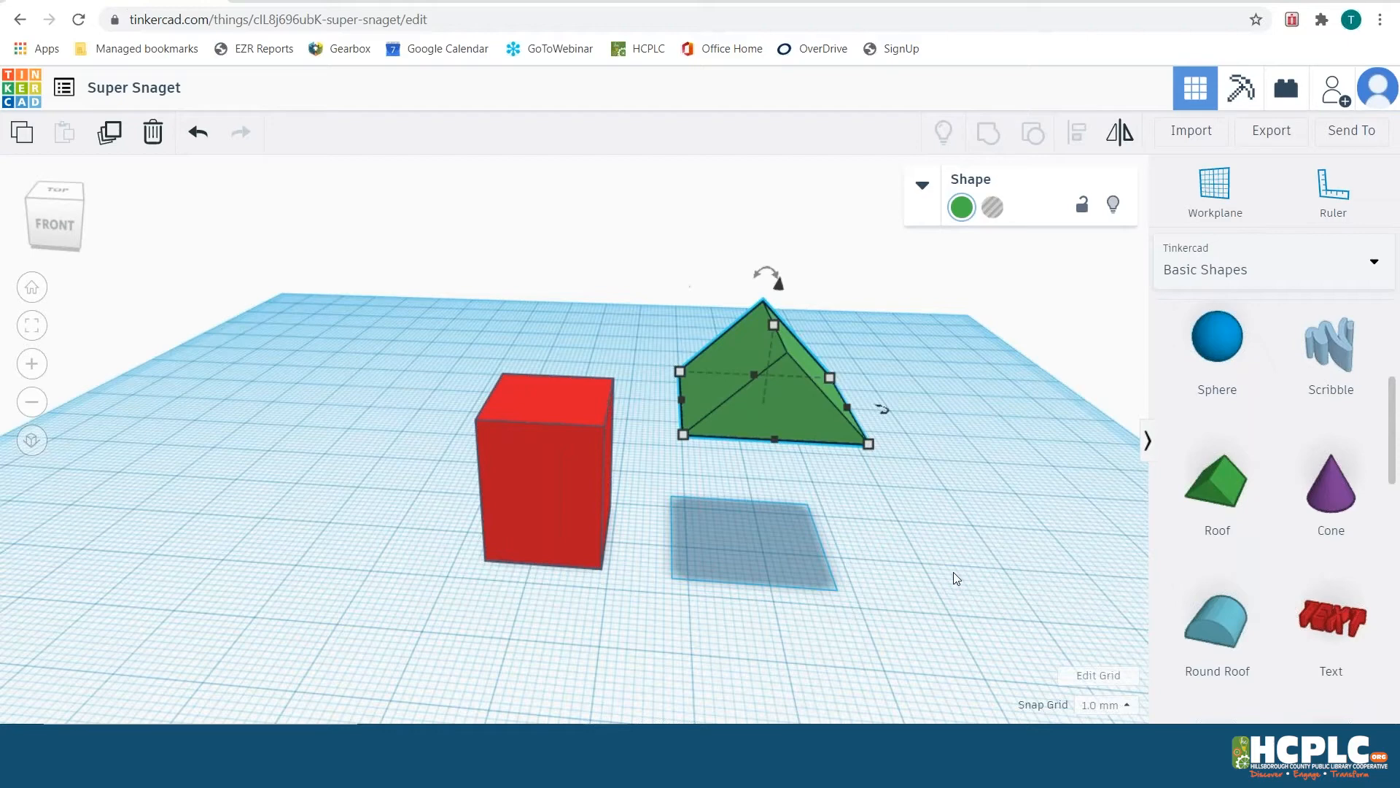
pyautogui.scroll(-3, 786, 534)
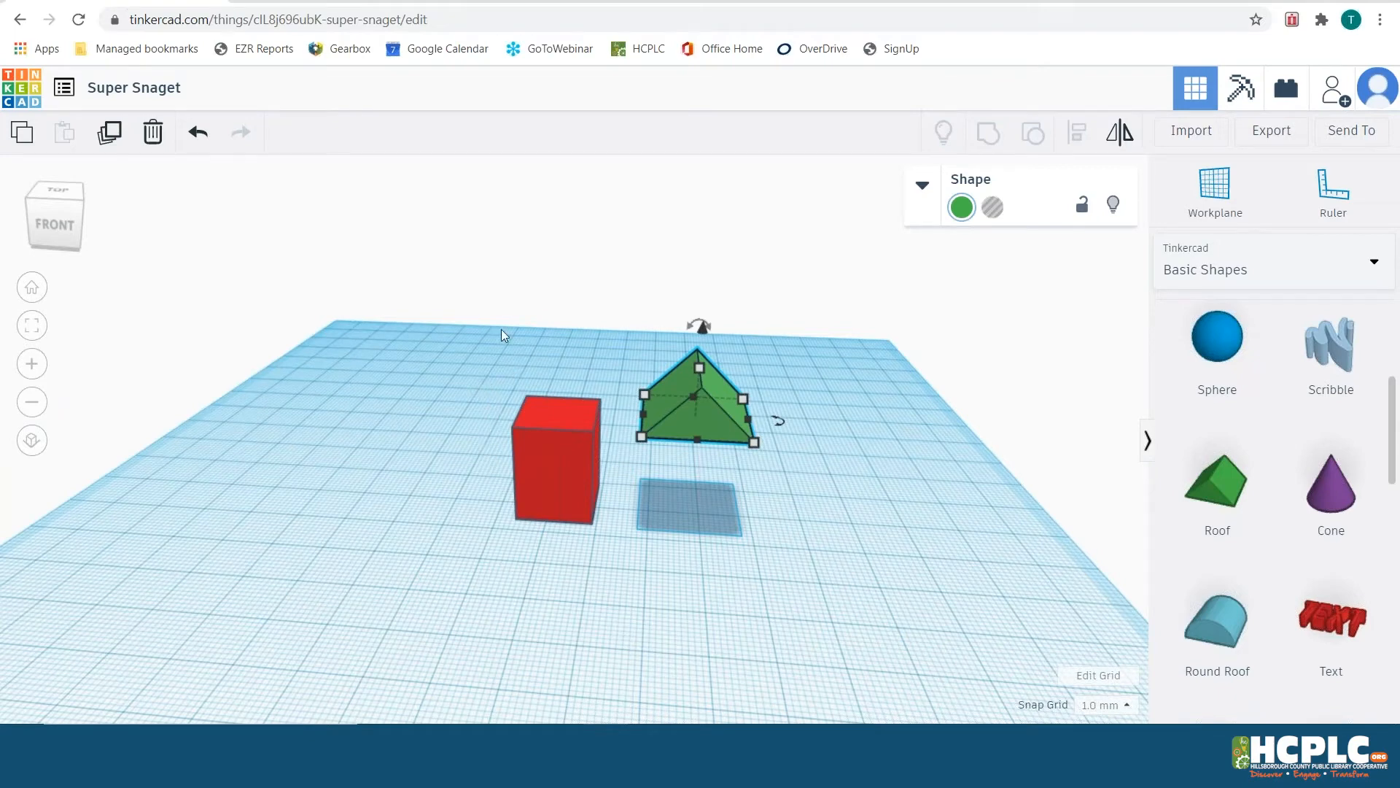
pyautogui.click(689, 591)
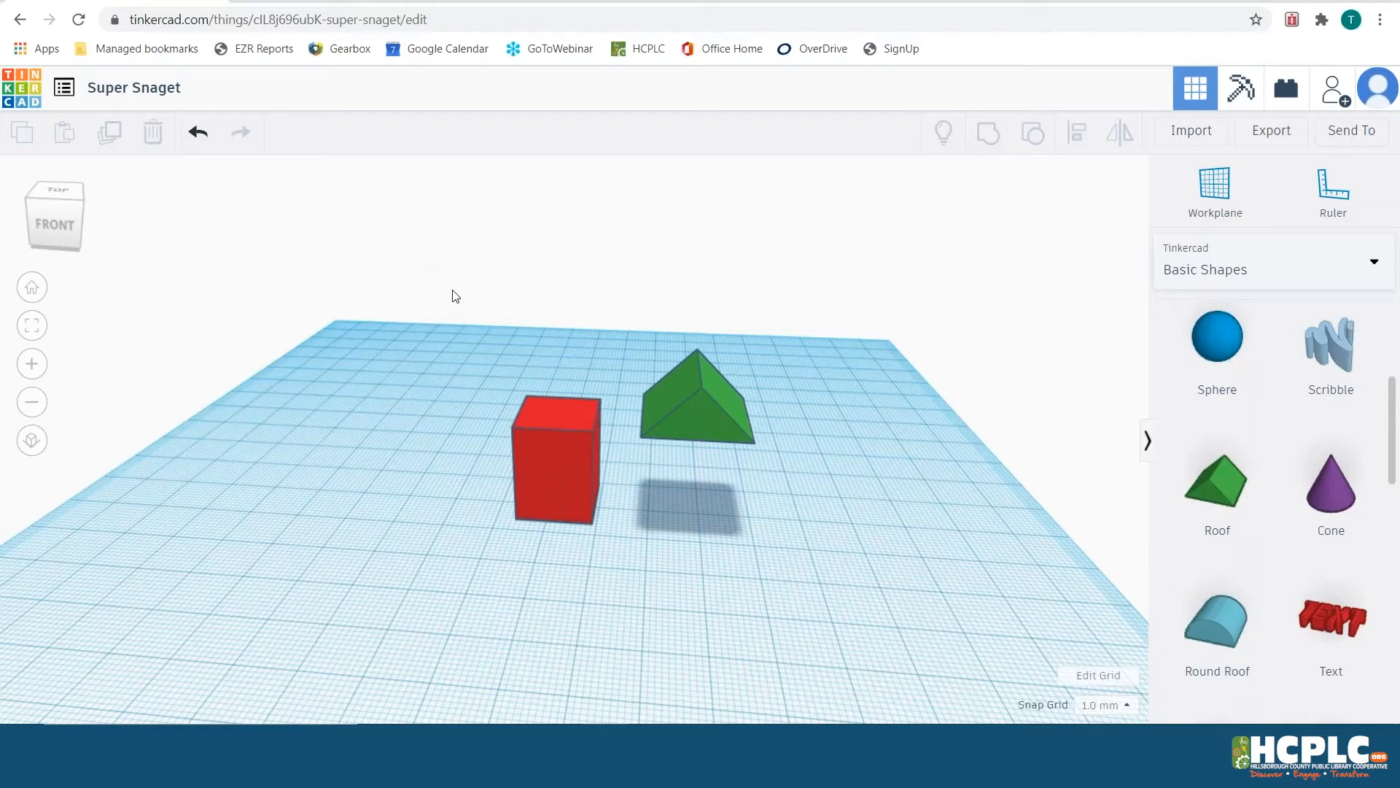
pyautogui.moveTo(459, 326); pyautogui.dragTo(835, 579)
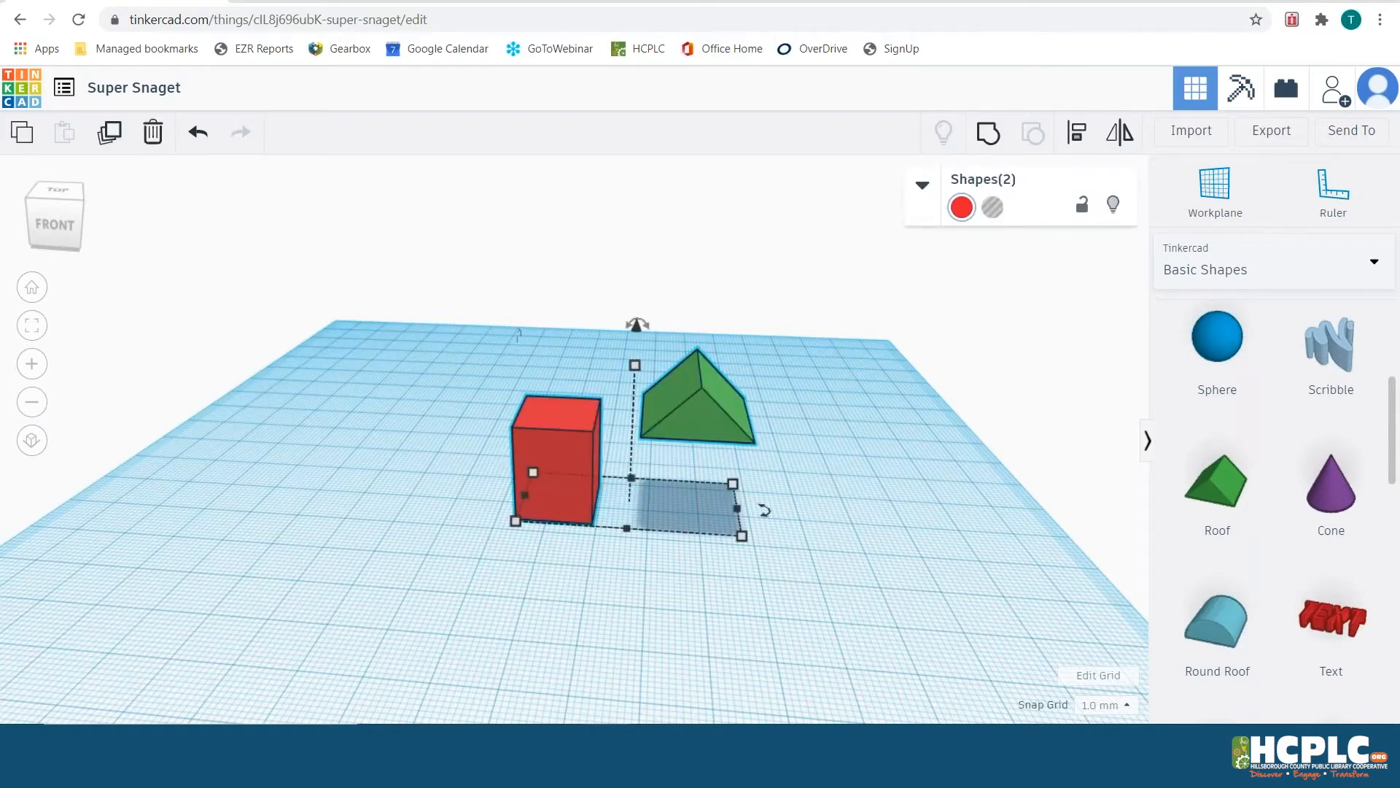
pyautogui.moveTo(696, 742)
pyautogui.moveTo(558, 536); pyautogui.dragTo(678, 580)
pyautogui.moveTo(390, 328); pyautogui.dragTo(838, 512)
pyautogui.moveTo(648, 402); pyautogui.dragTo(751, 413)
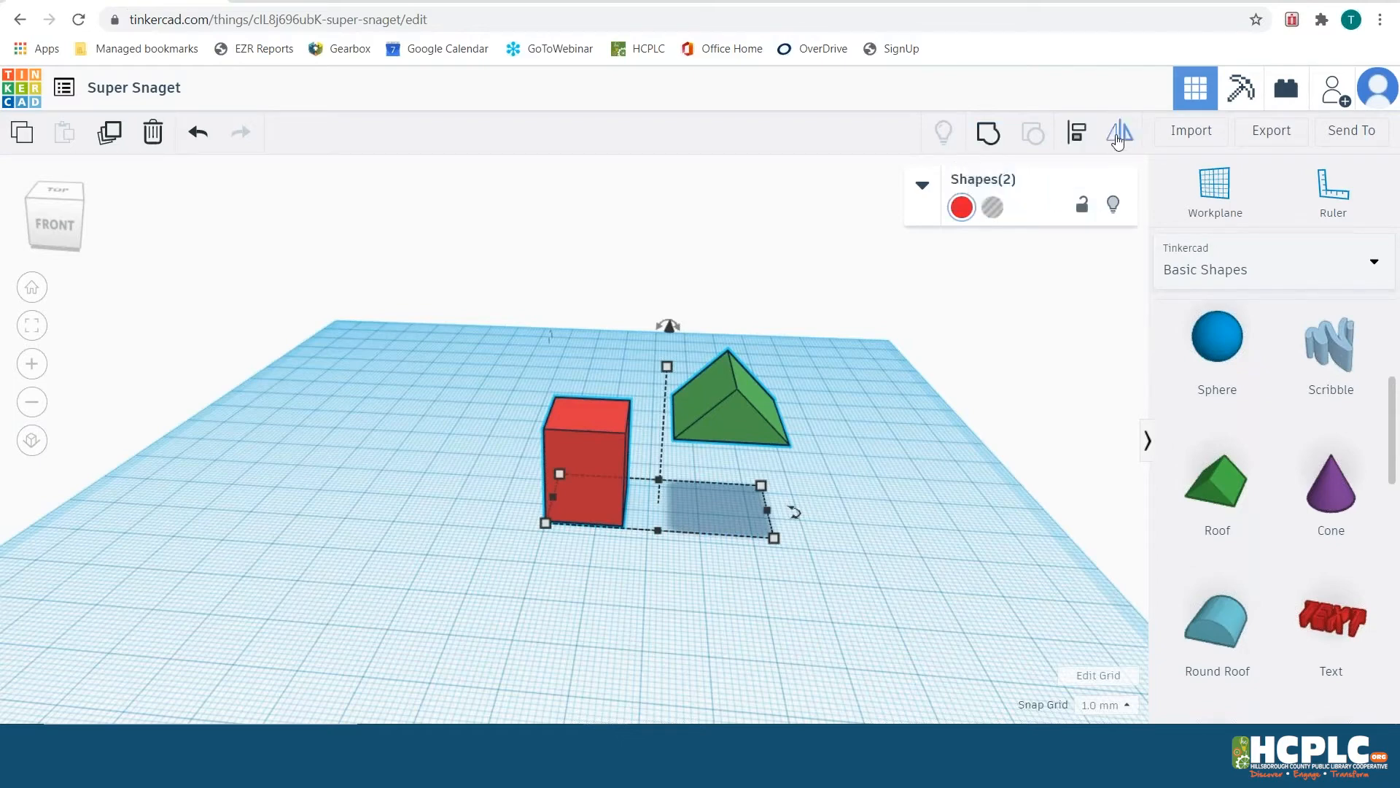
# Align the red box and green roof to their shared centre across the width
pyautogui.click(1076, 135)
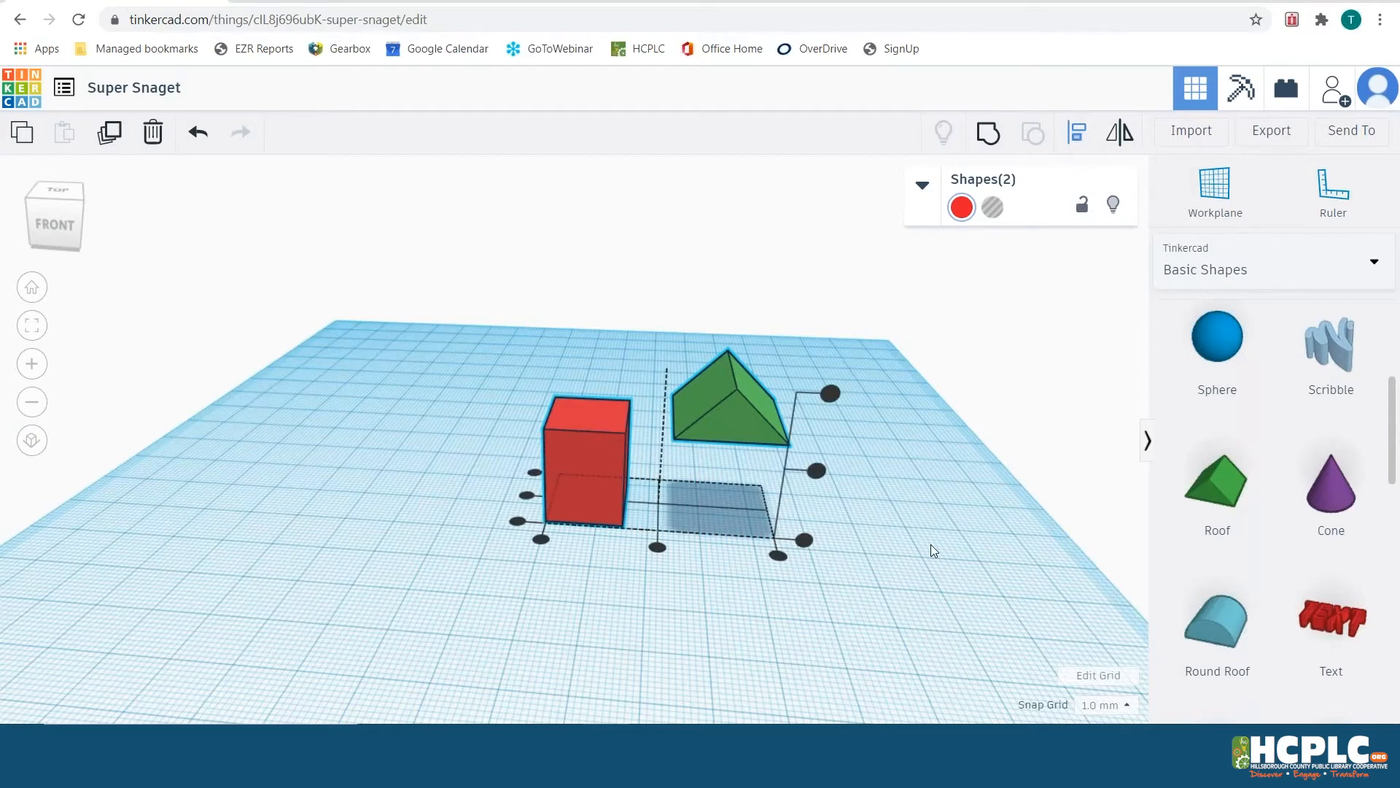
pyautogui.moveTo(927, 528); pyautogui.dragTo(967, 467, button='right')
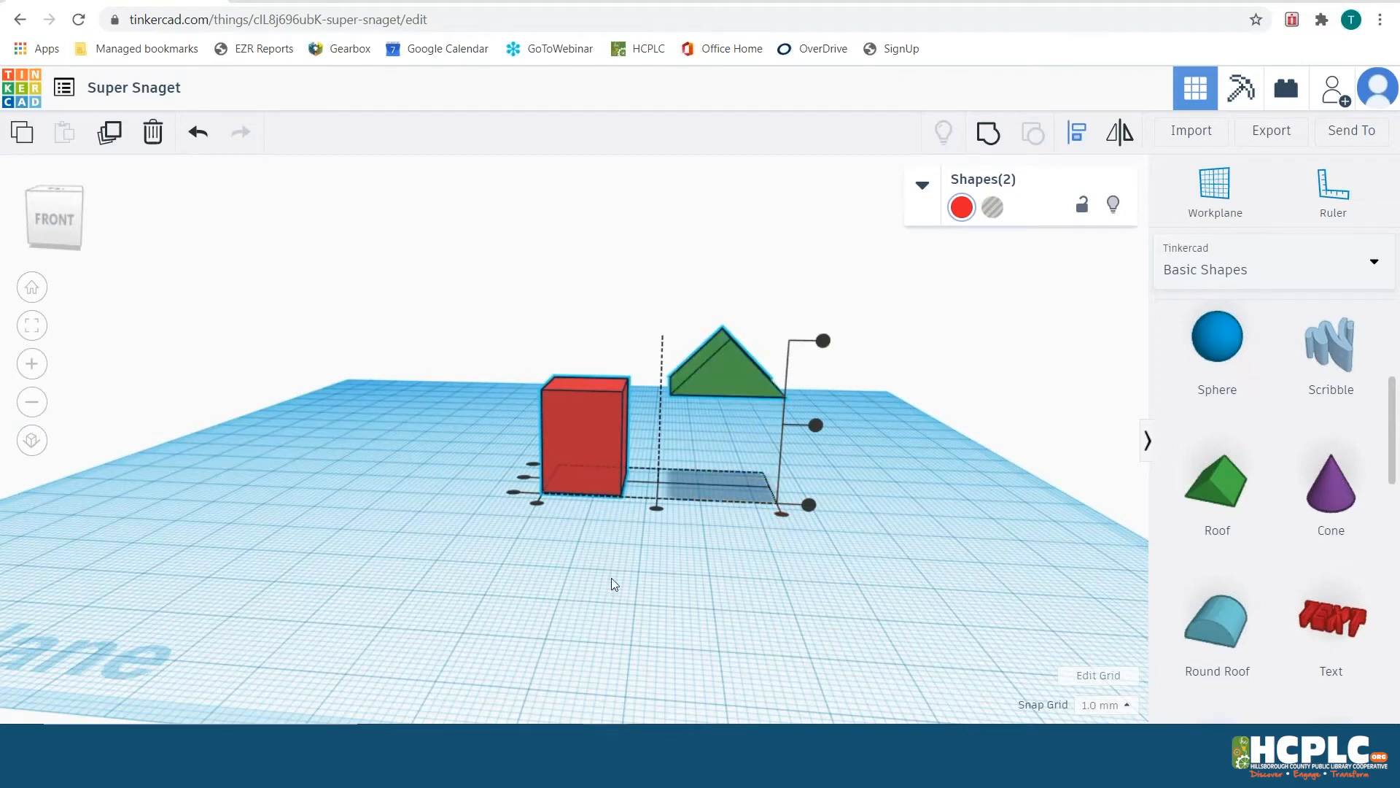
pyautogui.moveTo(685, 598); pyautogui.dragTo(756, 515, button='right')
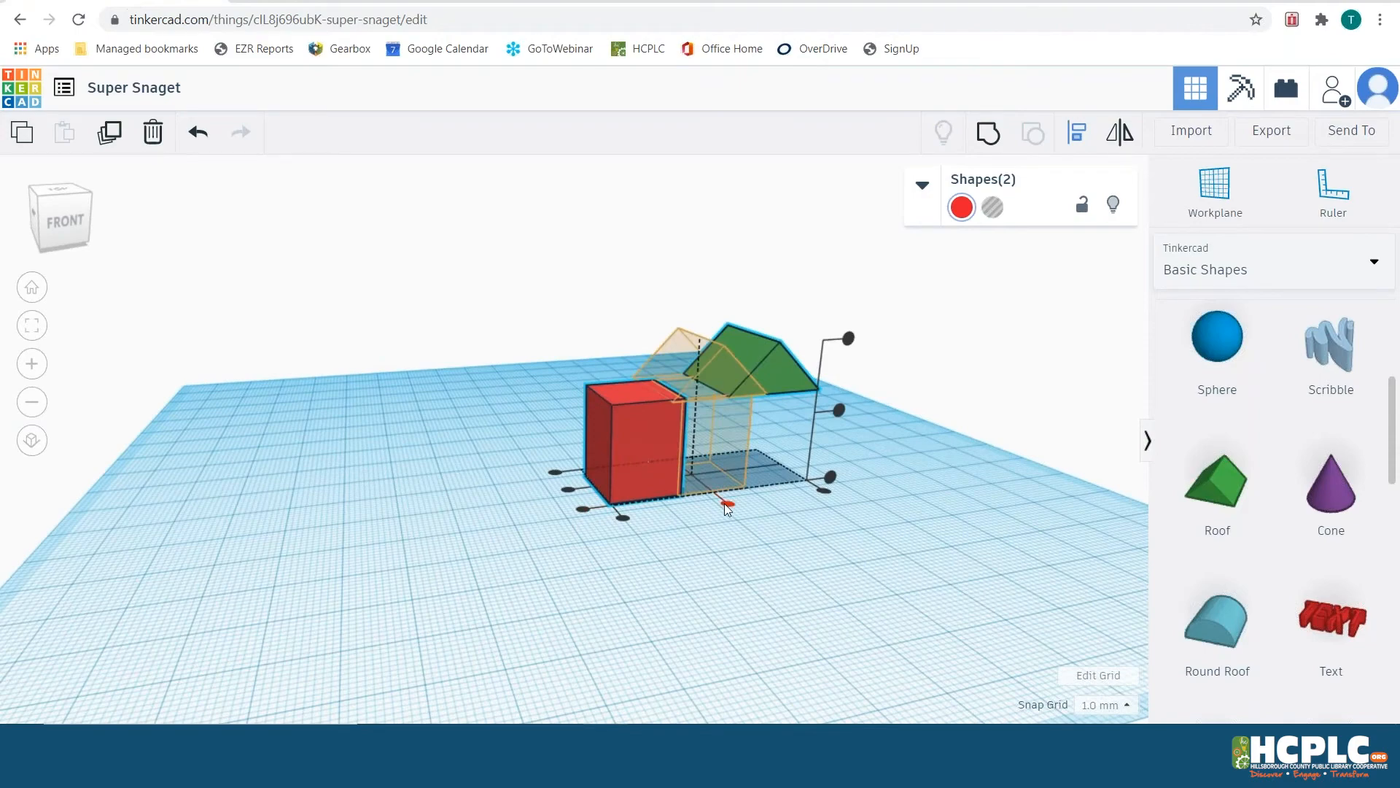
pyautogui.moveTo(725, 503); pyautogui.dragTo(741, 616, button='right')
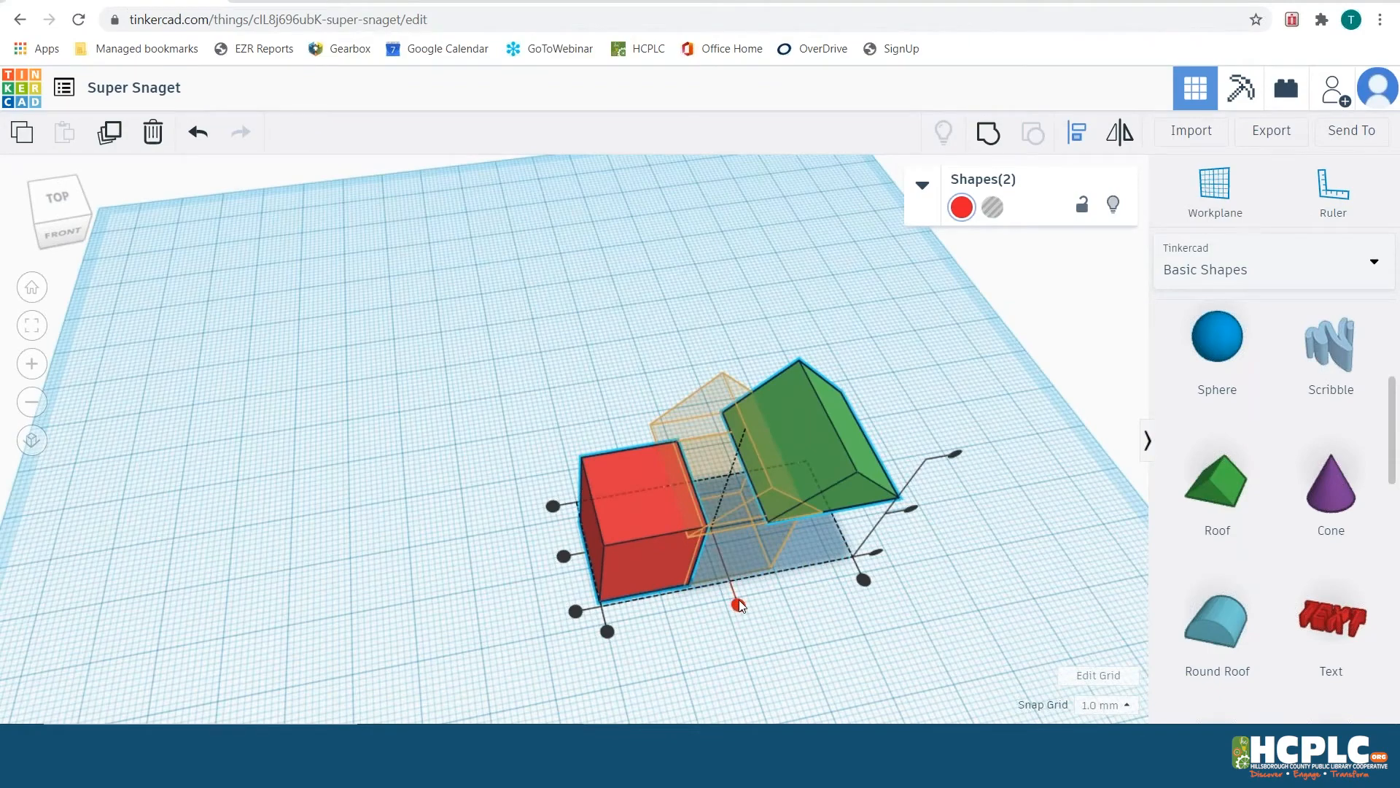
pyautogui.moveTo(741, 610); pyautogui.dragTo(742, 577, button='right')
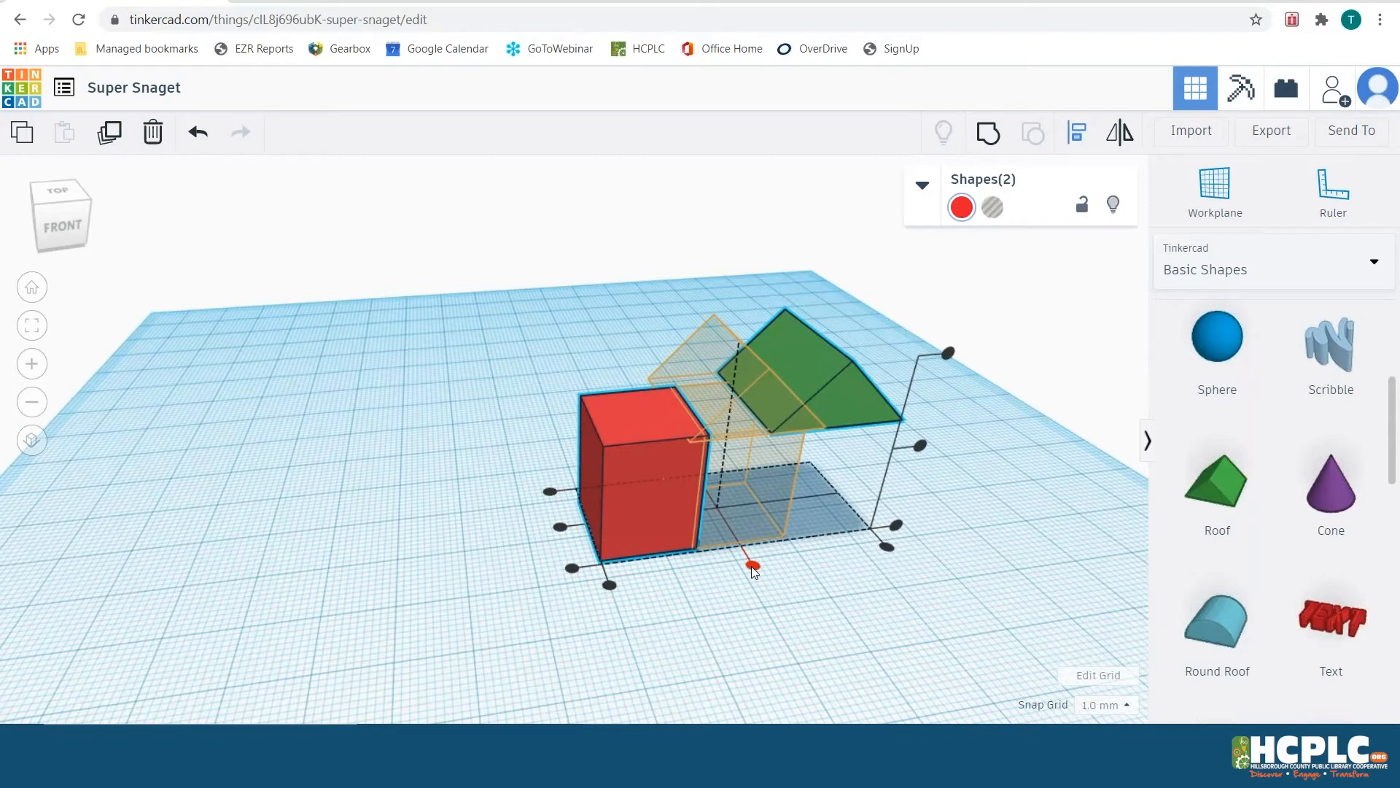
pyautogui.click(752, 567)
# Align the roof and box to their shared centre from front to back and finish the alignment
pyautogui.moveTo(633, 567); pyautogui.dragTo(777, 400, button='right')
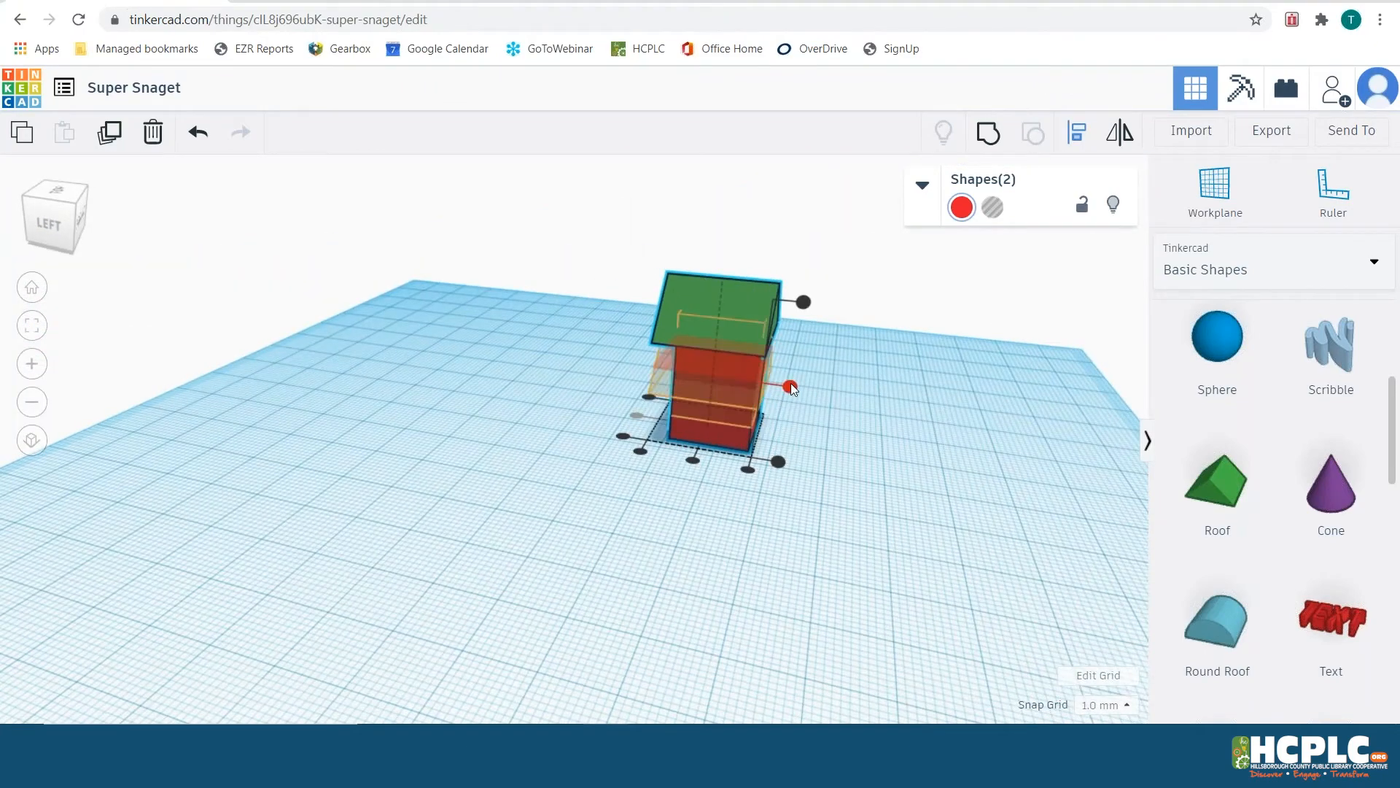
pyautogui.click(695, 460)
pyautogui.click(717, 496)
pyautogui.moveTo(717, 496); pyautogui.dragTo(641, 650, button='right')
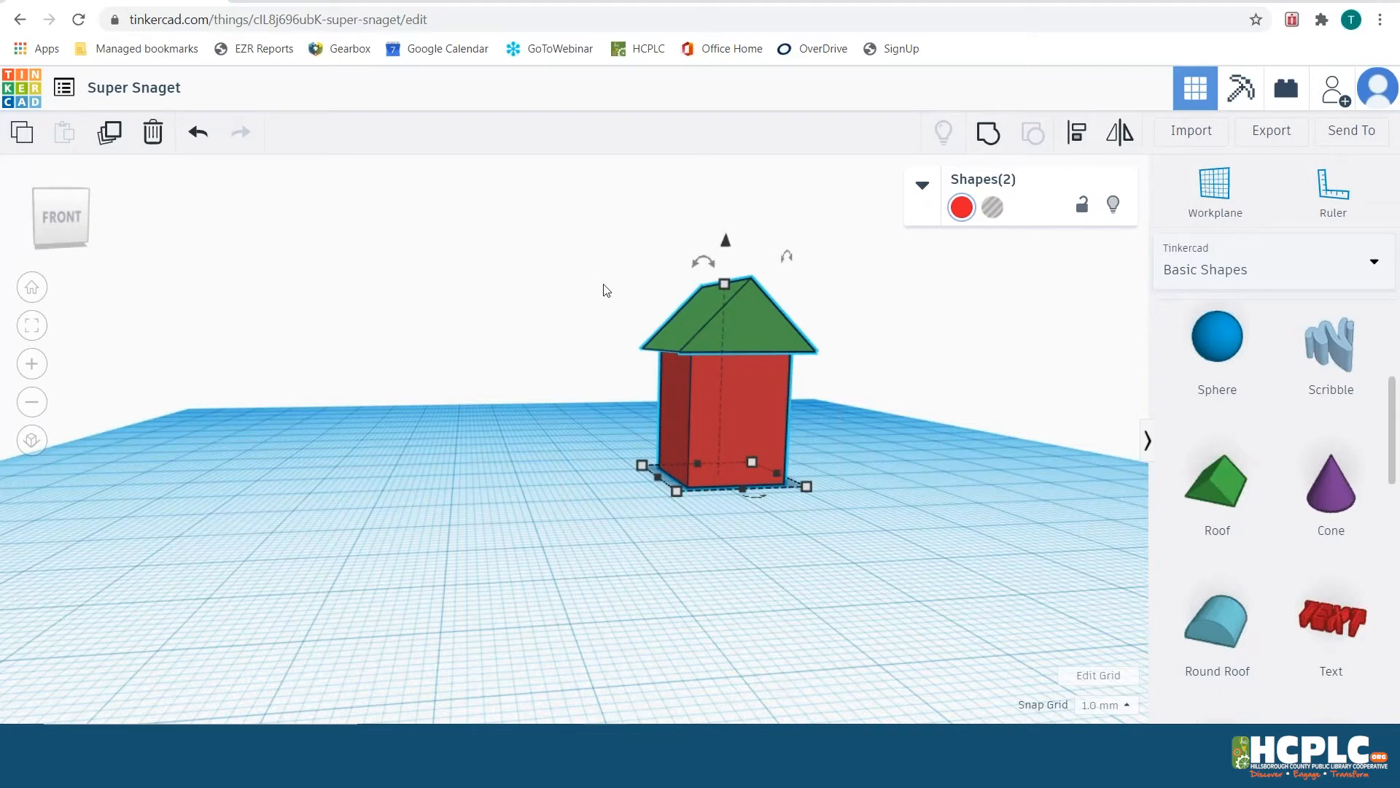
# Move the green roof on its own away from the red box and undo that move
pyautogui.moveTo(721, 336); pyautogui.dragTo(765, 203)
pyautogui.click(986, 481)
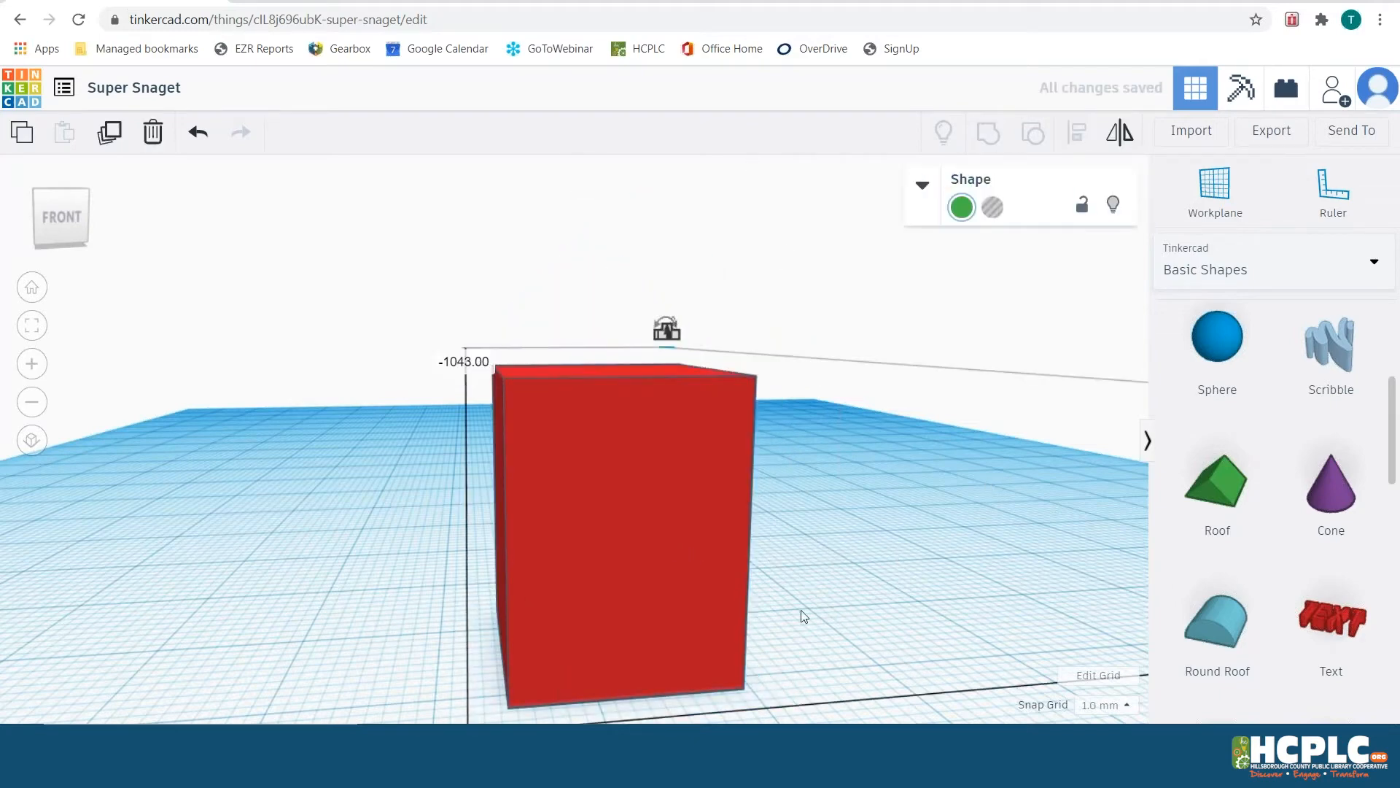
pyautogui.scroll(-2, 1218, 481)
pyautogui.scroll(-5, 896, 430)
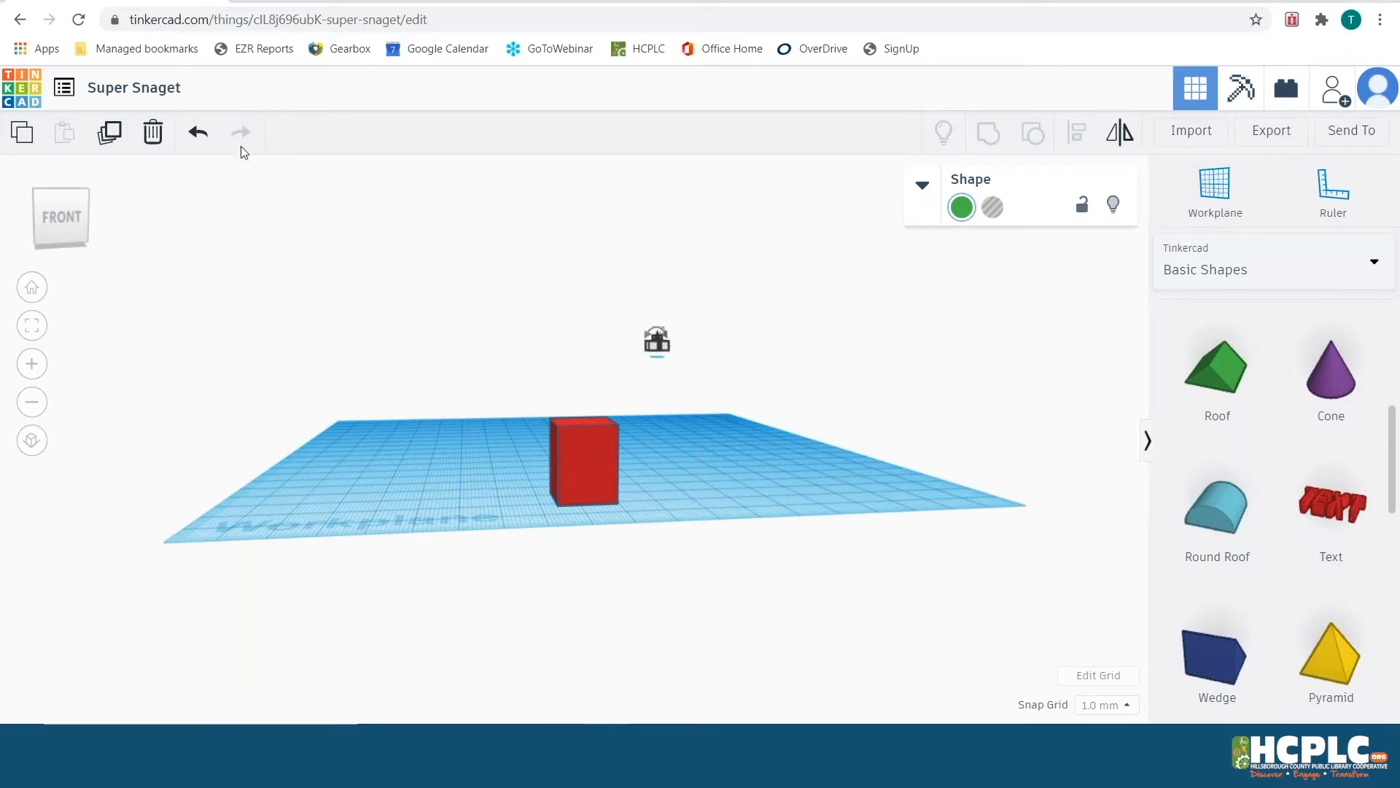
pyautogui.click(199, 139)
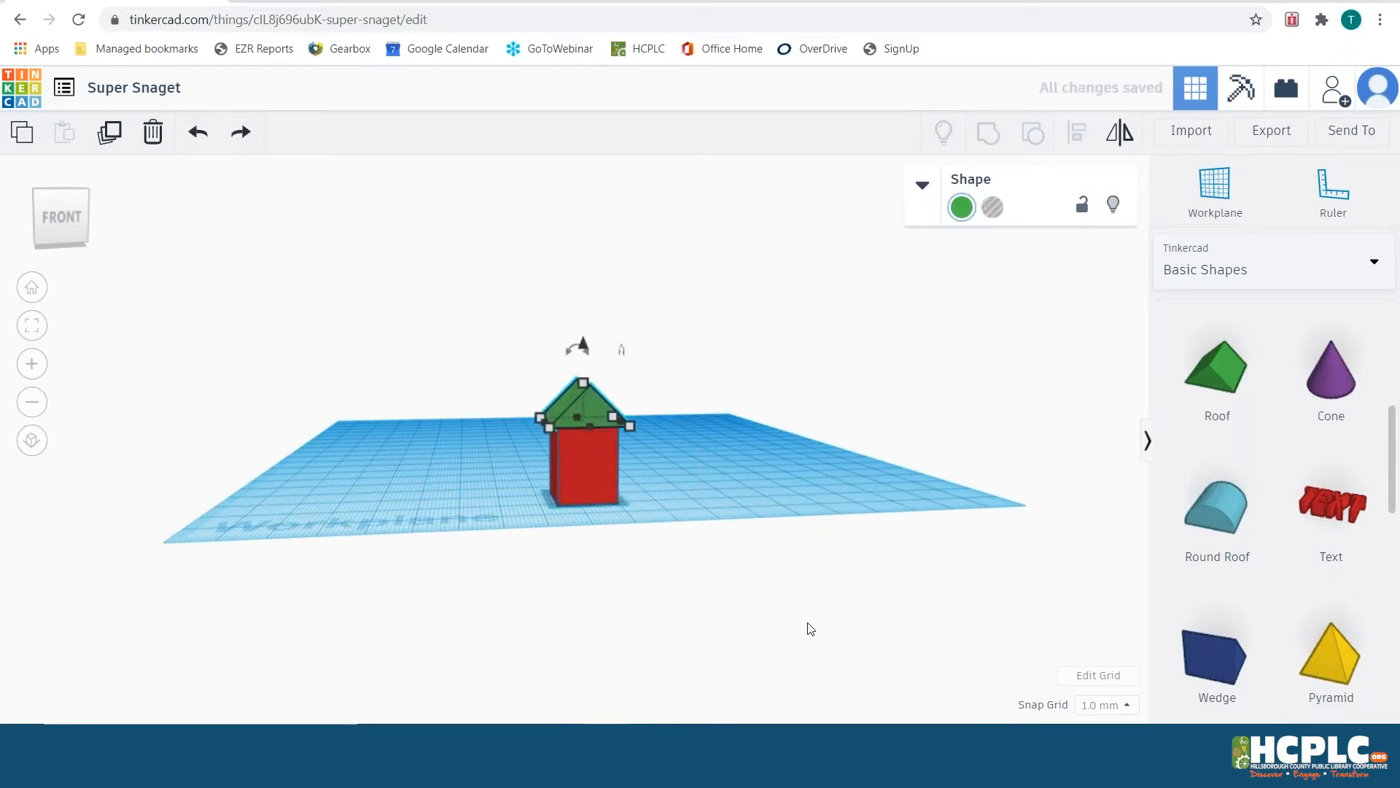
# Select the red box and the green roof and group them into a single house shape
pyautogui.click(752, 457)
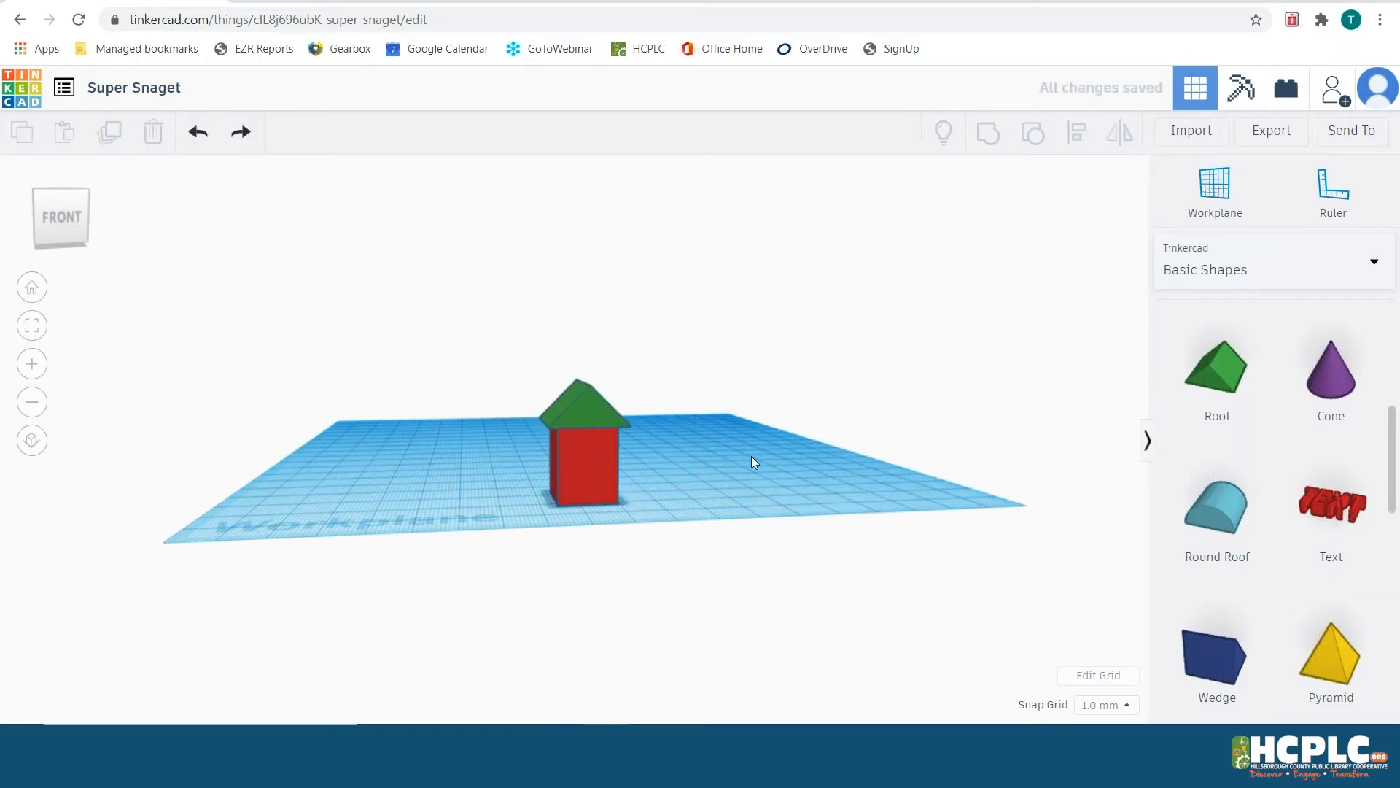
pyautogui.scroll(5, 733, 460)
pyautogui.scroll(-5, 772, 504)
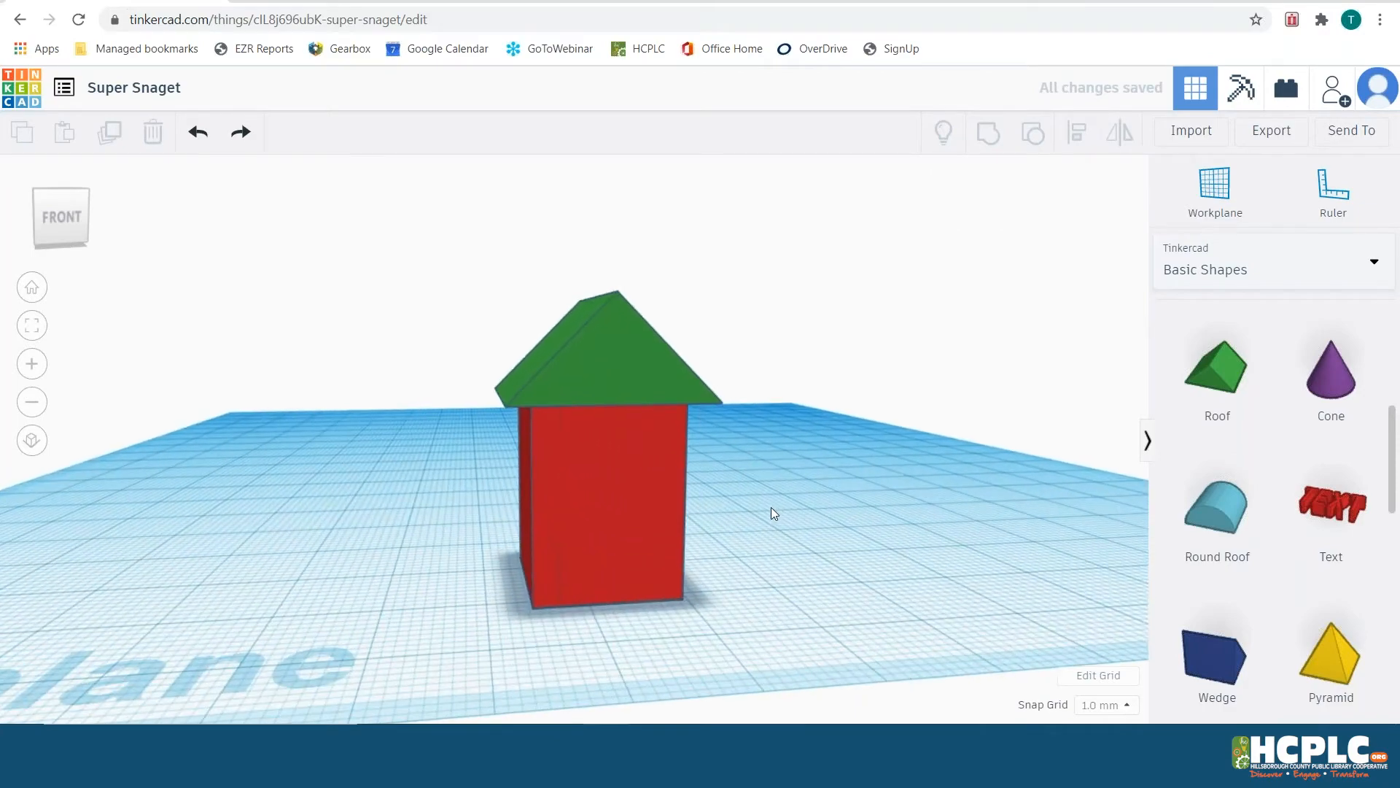
pyautogui.moveTo(779, 487)
pyautogui.mouseDown(button='right')
pyautogui.moveTo(760, 548)
pyautogui.moveTo(474, 494)
pyautogui.moveTo(509, 545)
pyautogui.moveTo(737, 525)
pyautogui.moveTo(762, 489)
pyautogui.mouseUp(button='right')
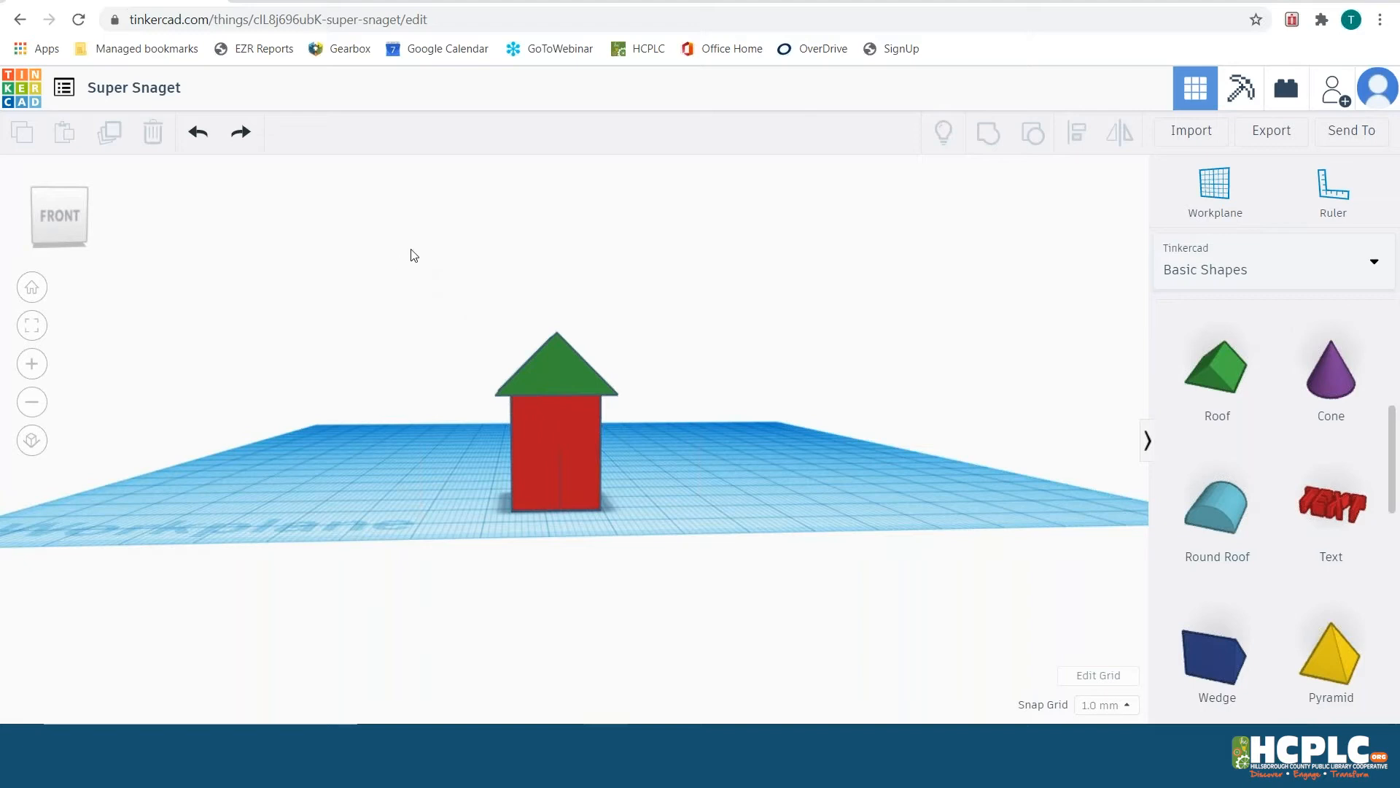
pyautogui.moveTo(410, 250); pyautogui.dragTo(698, 586)
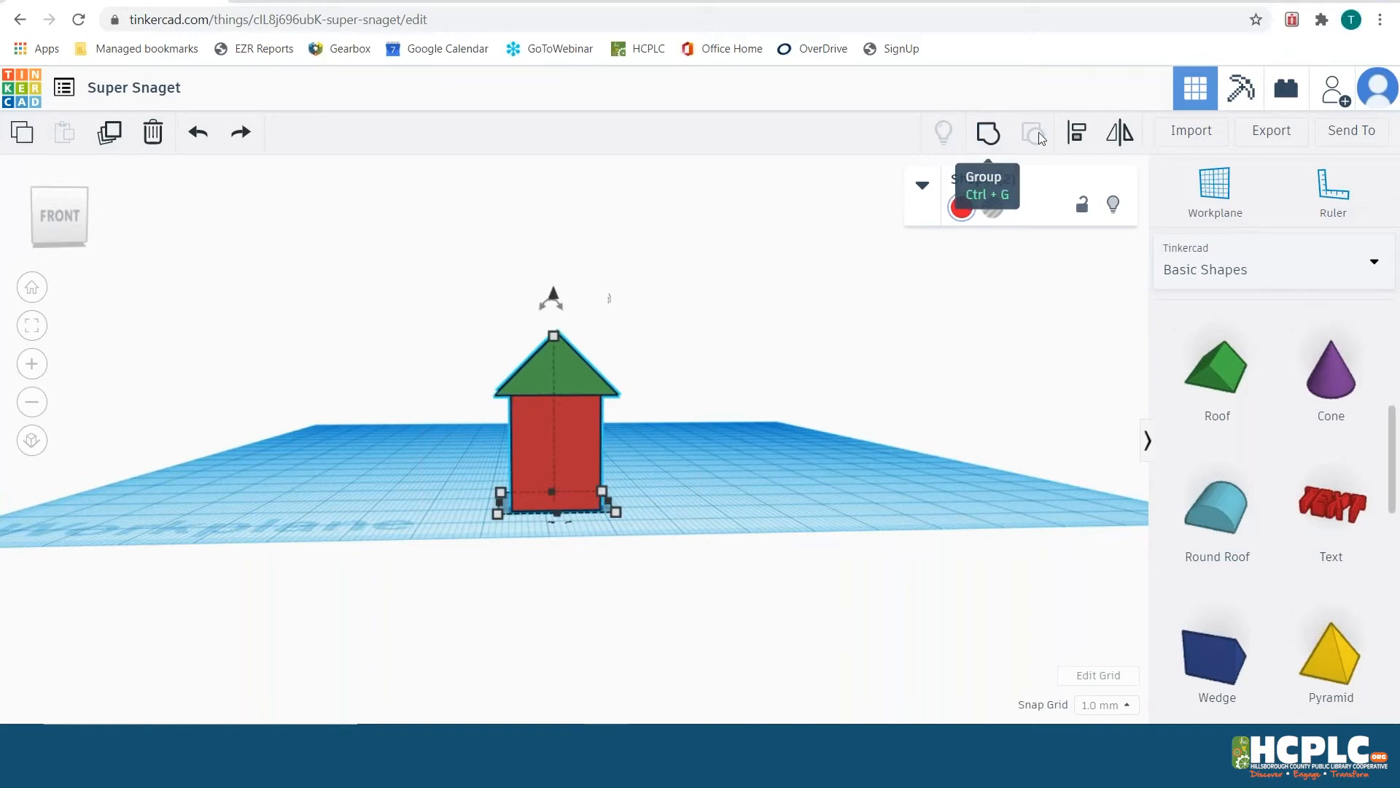
pyautogui.click(988, 138)
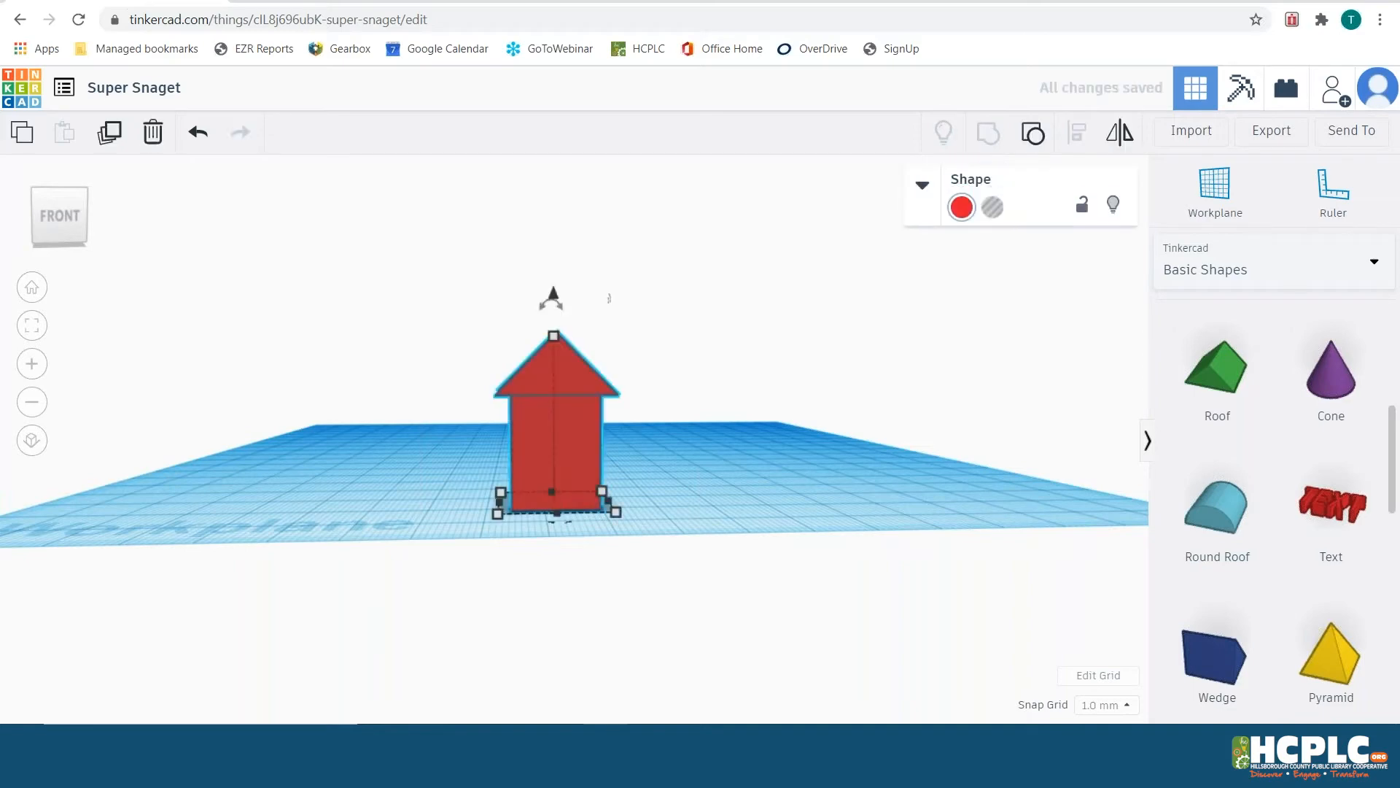
# Stretch the grouped house to 16 mm wide and 115 mm long, and undo the resize
pyautogui.moveTo(703, 400); pyautogui.dragTo(404, 559, button='right')
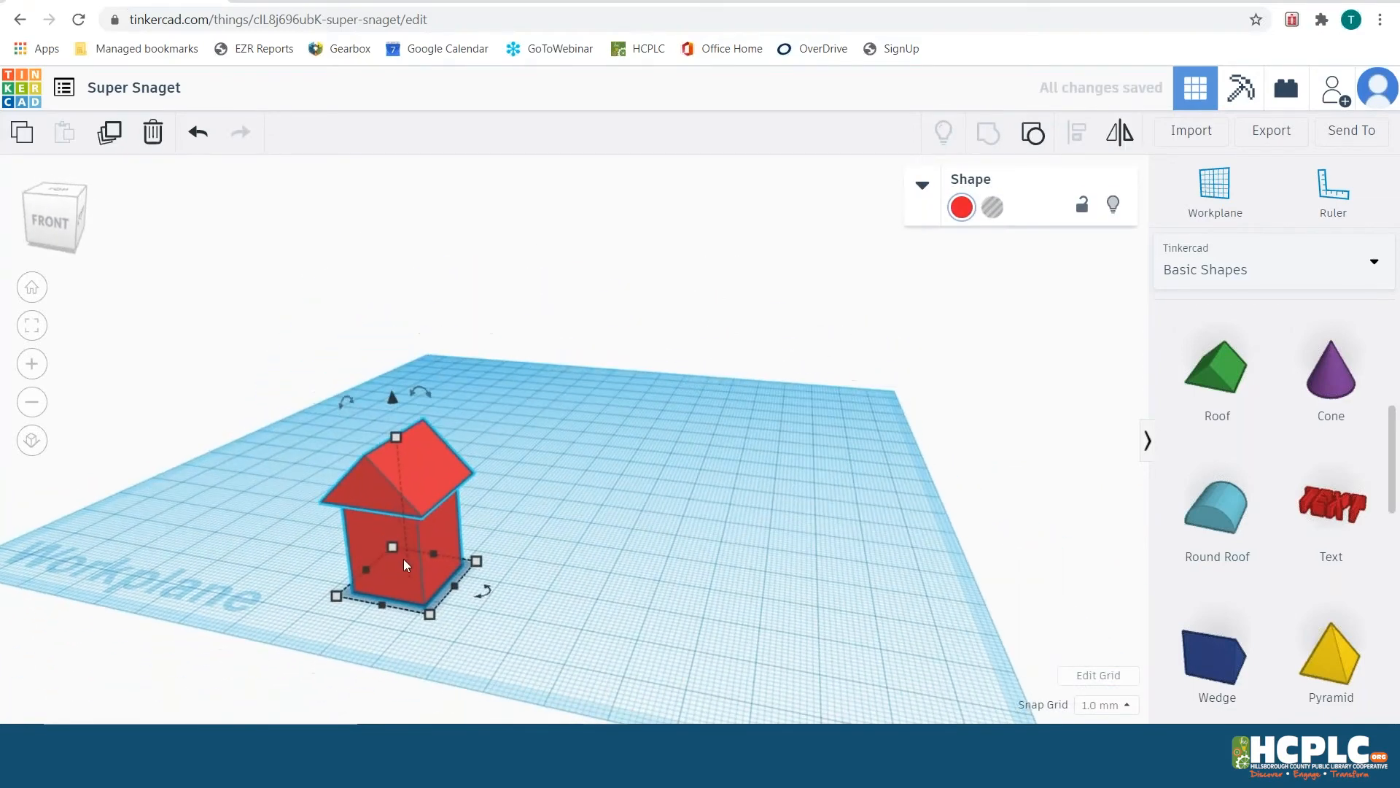
pyautogui.moveTo(399, 555); pyautogui.dragTo(560, 420)
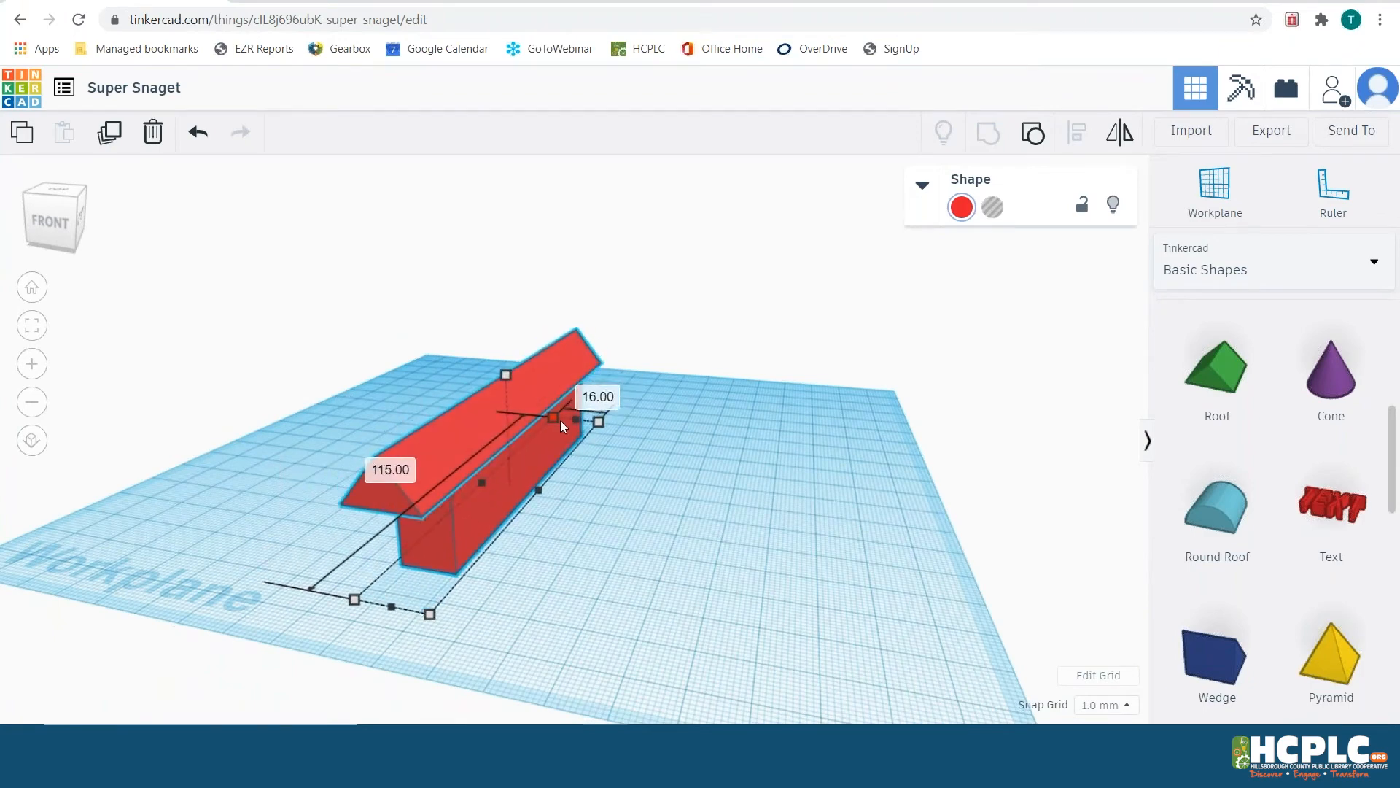
pyautogui.click(197, 133)
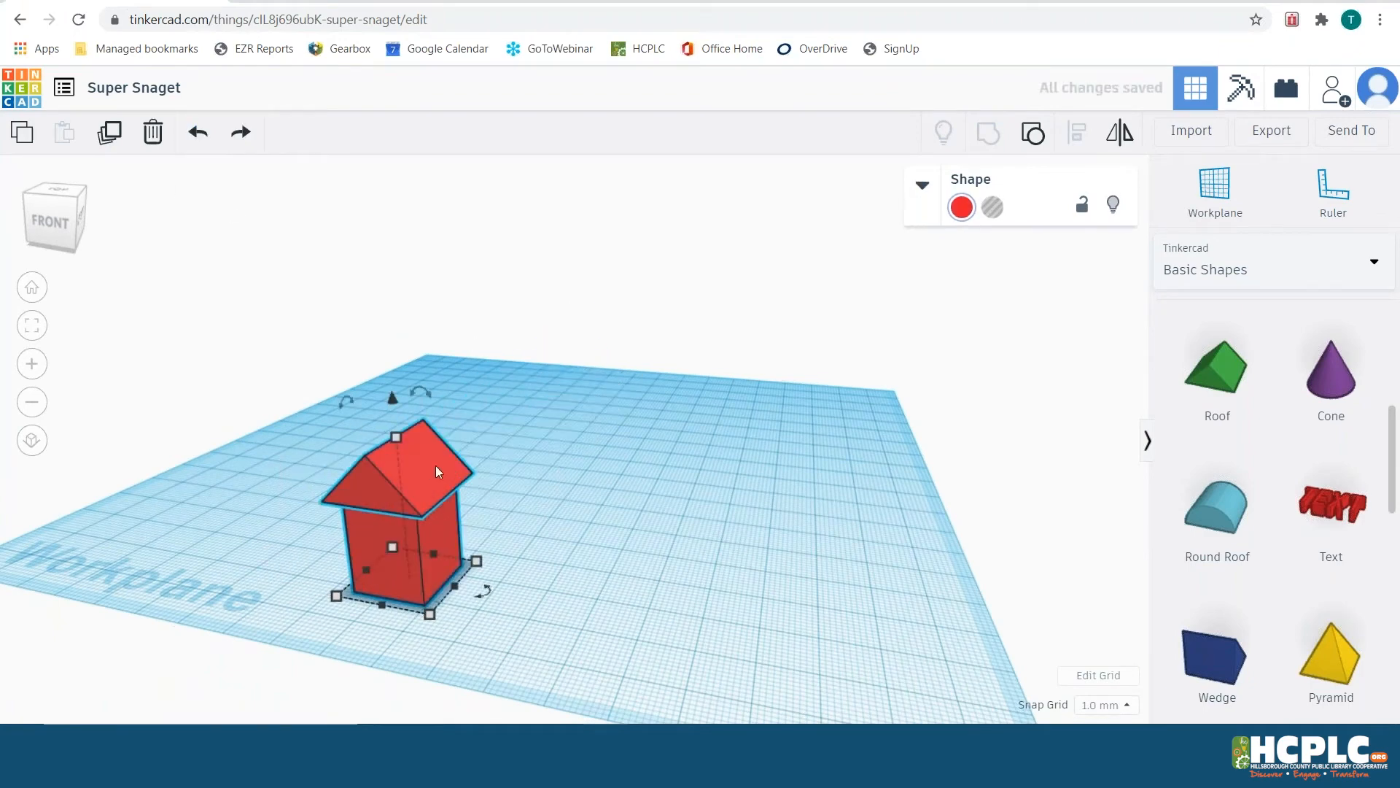
# Move the grouped house across the workplane as one piece, finishing with a shift of about 34 mm toward the front and 5 mm sideways
pyautogui.moveTo(416, 475); pyautogui.dragTo(515, 461)
pyautogui.moveTo(325, 462); pyautogui.dragTo(510, 522, button='right')
pyautogui.moveTo(418, 330); pyautogui.dragTo(618, 536)
pyautogui.click(579, 452)
pyautogui.moveTo(593, 483); pyautogui.dragTo(513, 342, button='right')
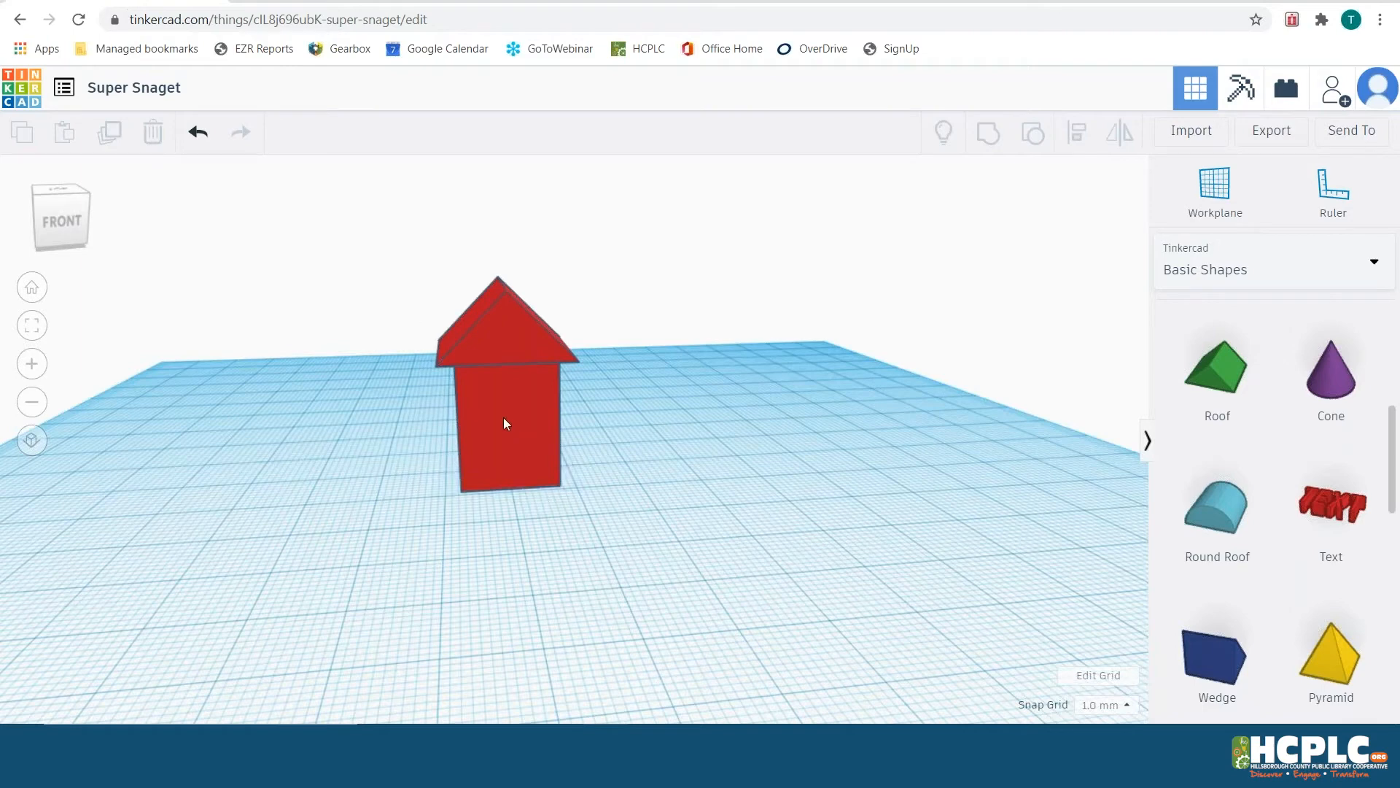
pyautogui.moveTo(480, 509); pyautogui.dragTo(591, 531)
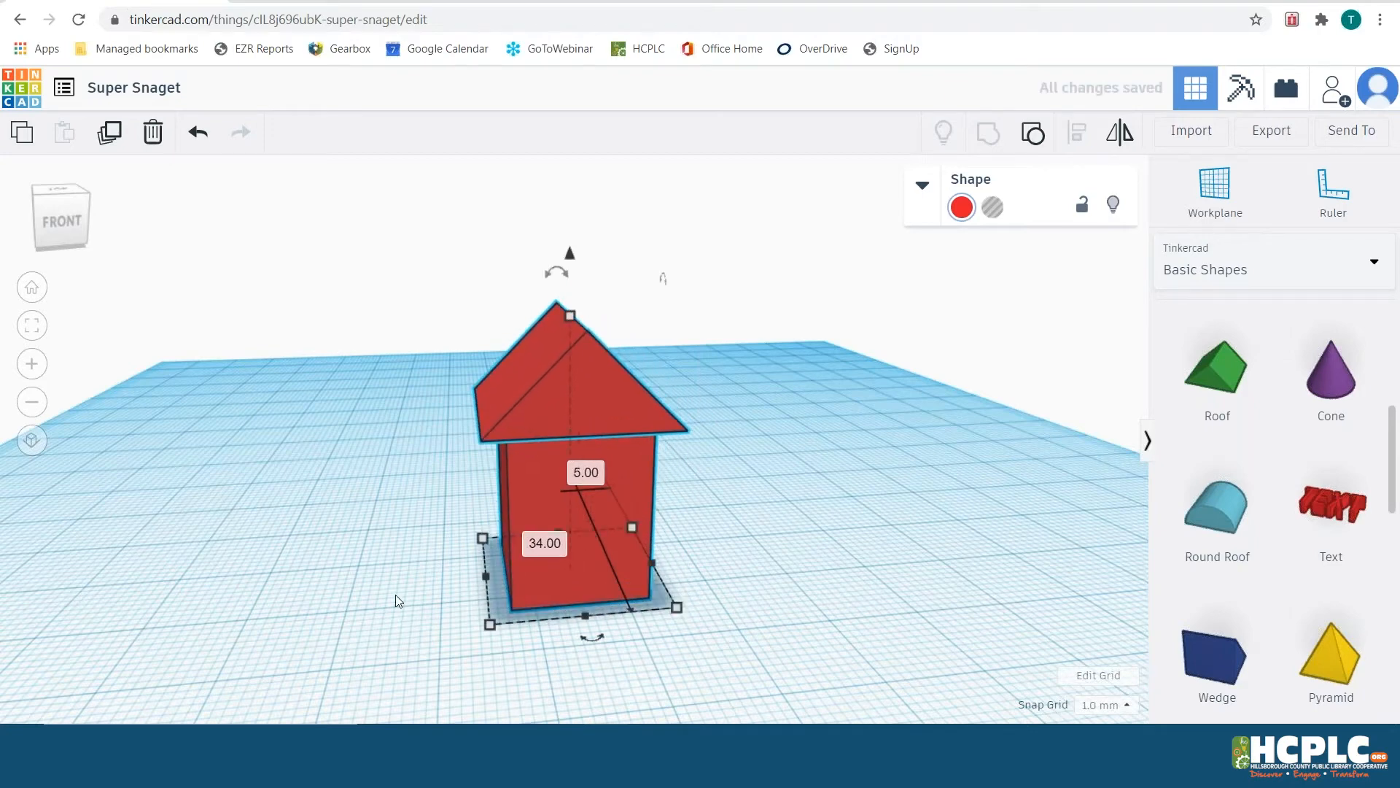
pyautogui.click(610, 541)
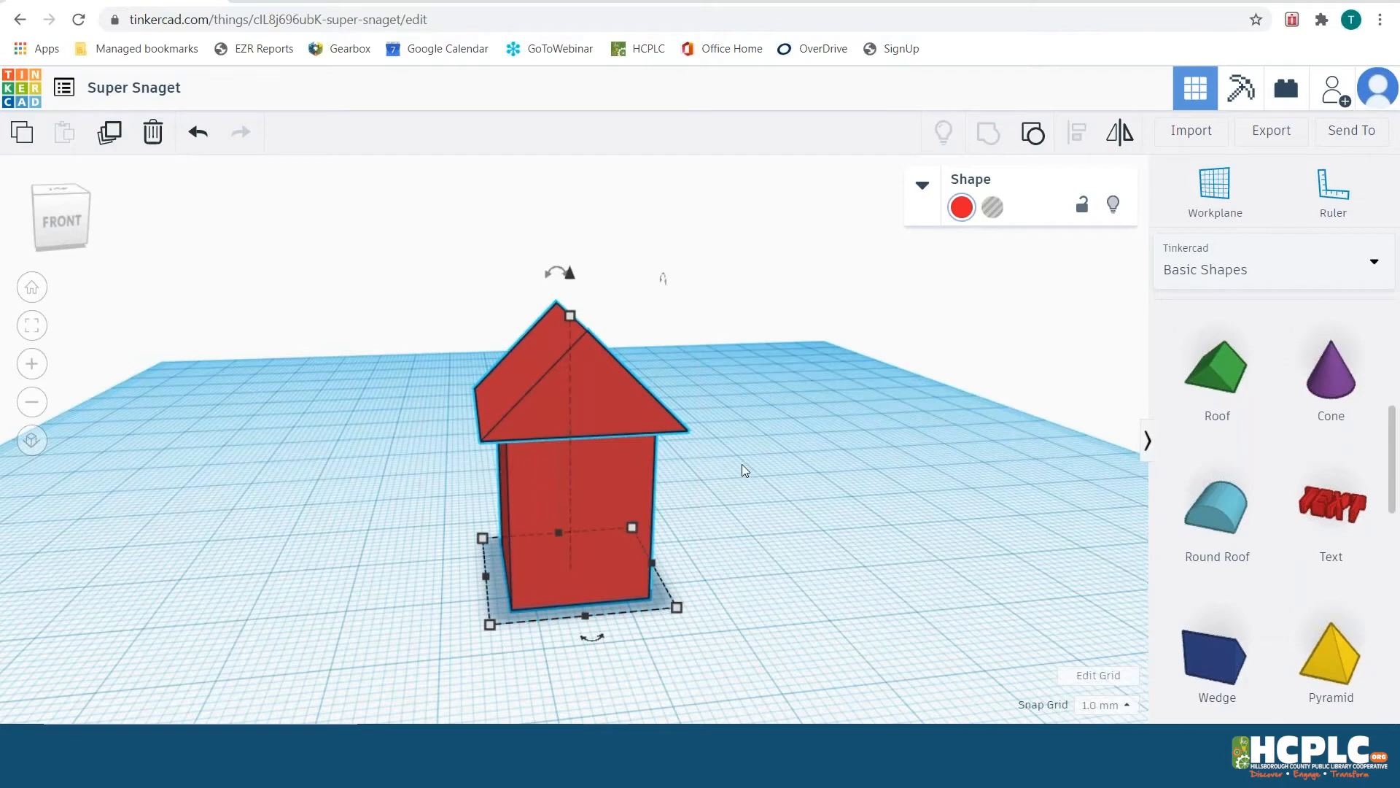
# Ungroup the house into its box and roof, and group the two shapes again
pyautogui.scroll(2, 678, 434)
pyautogui.scroll(-2, 710, 493)
pyautogui.moveTo(722, 537); pyautogui.dragTo(705, 476, button='right')
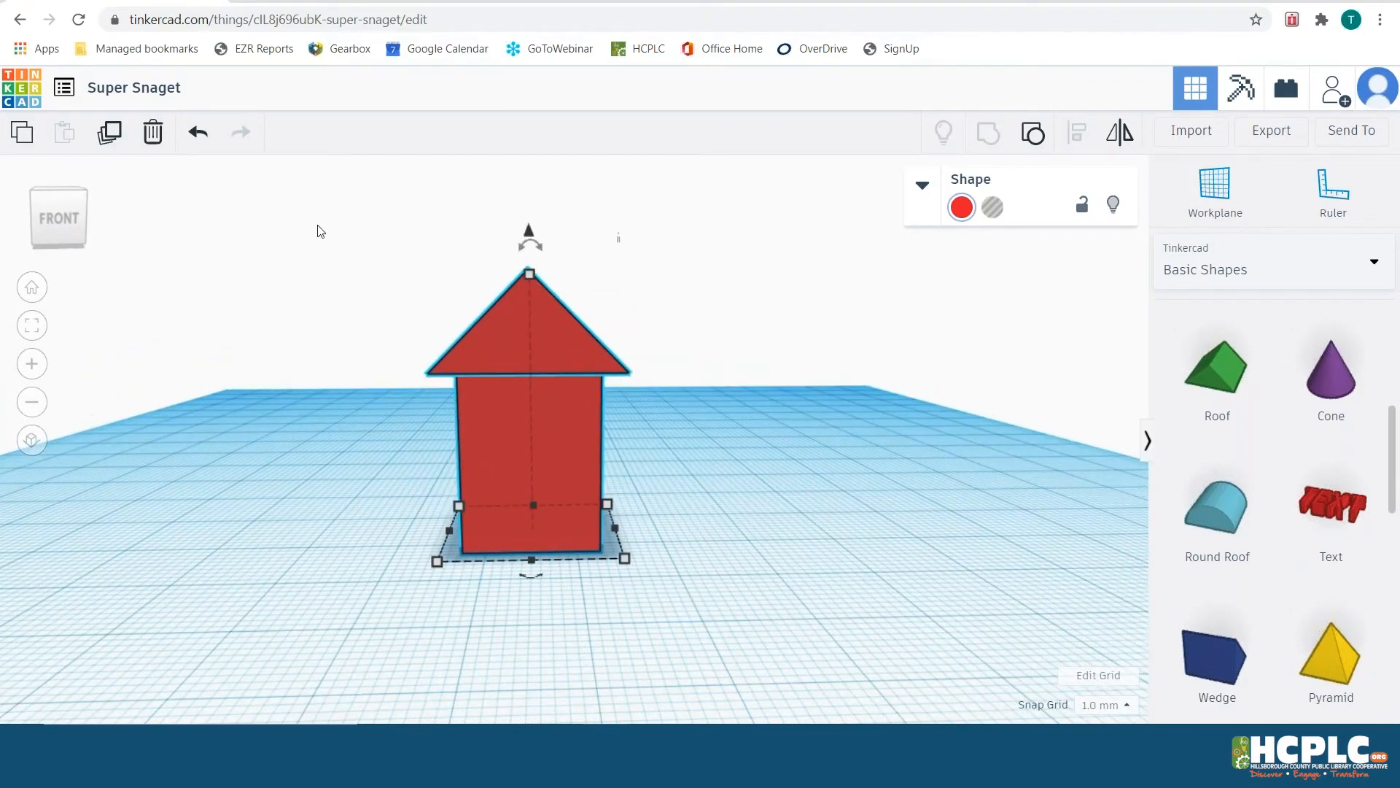
pyautogui.click(1035, 136)
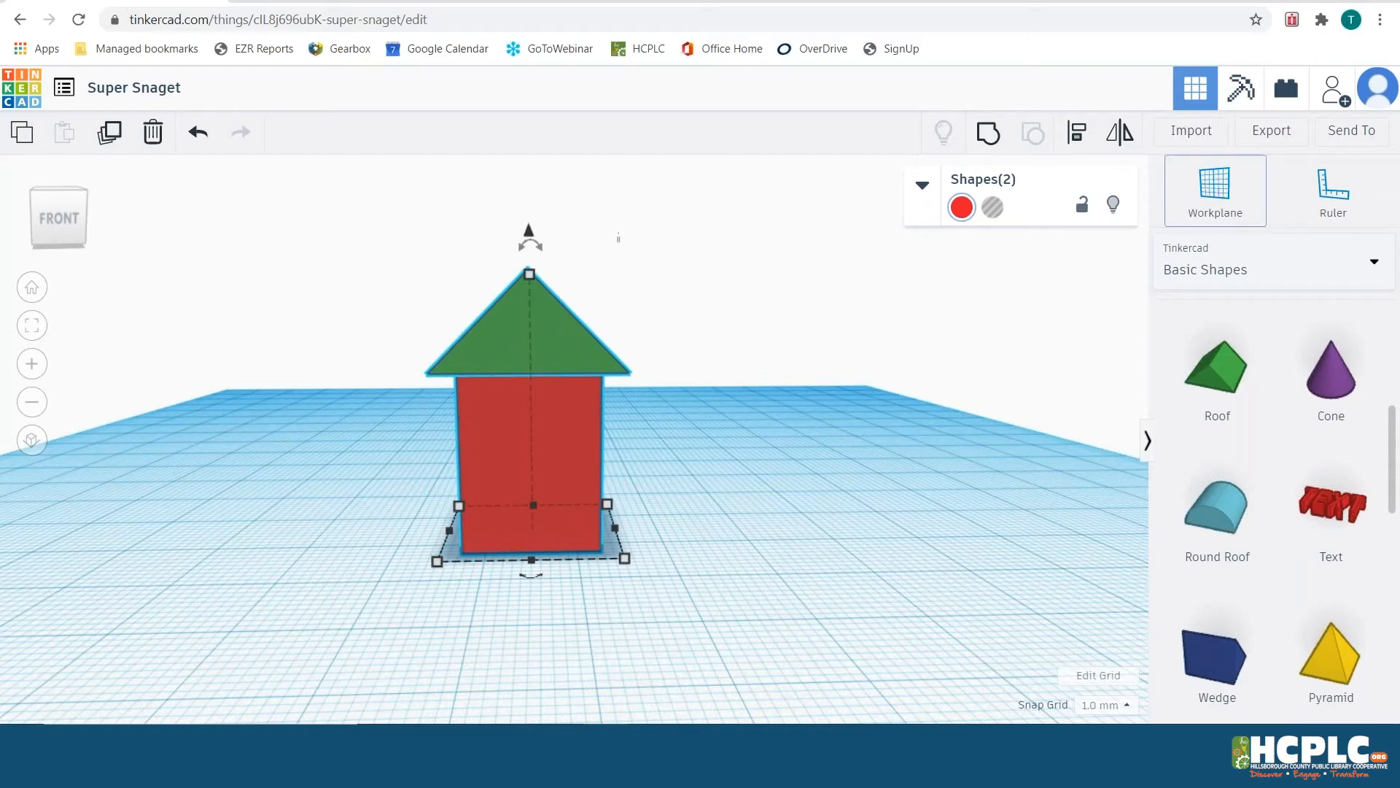
pyautogui.click(1003, 141)
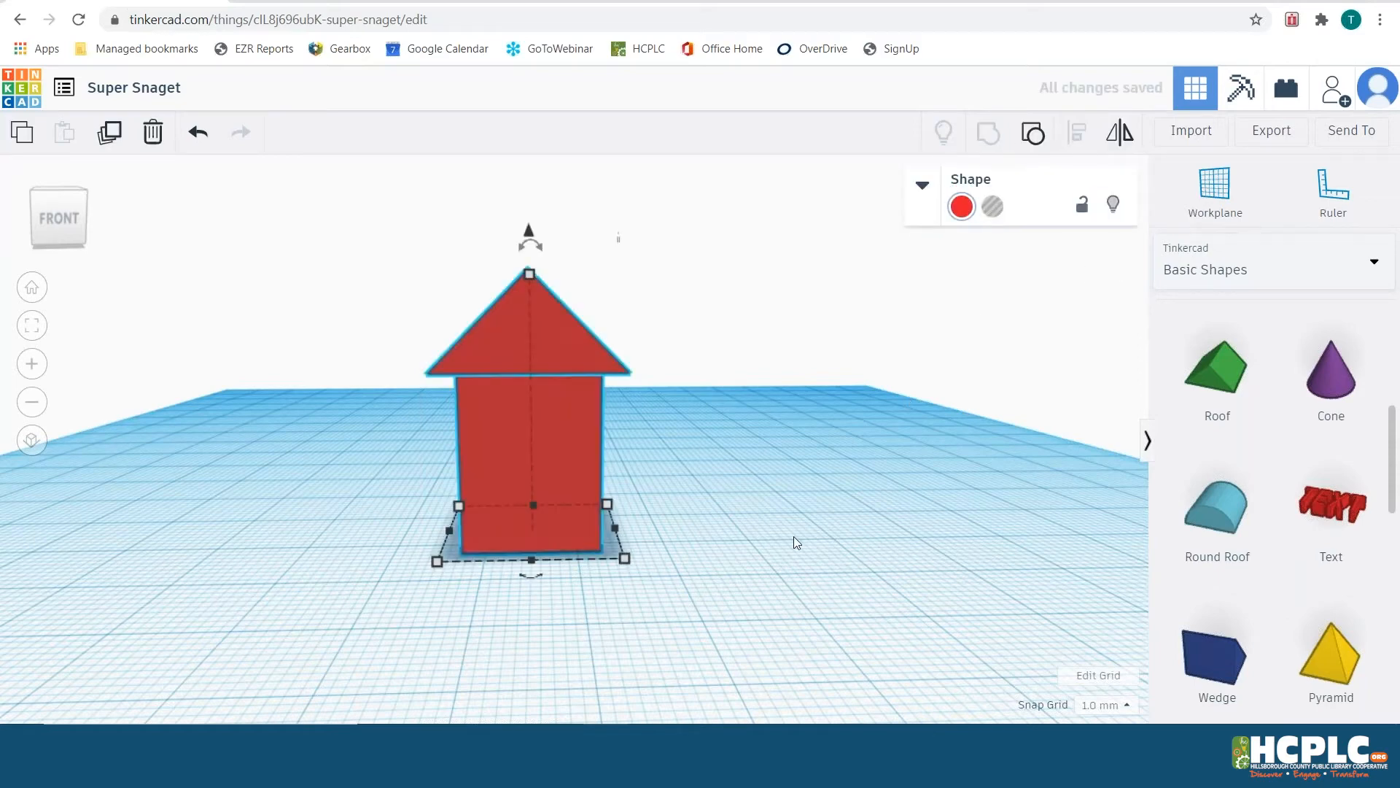
# Place a solid round roof from the basic shapes on the workplane to the right of the house
pyautogui.click(789, 456)
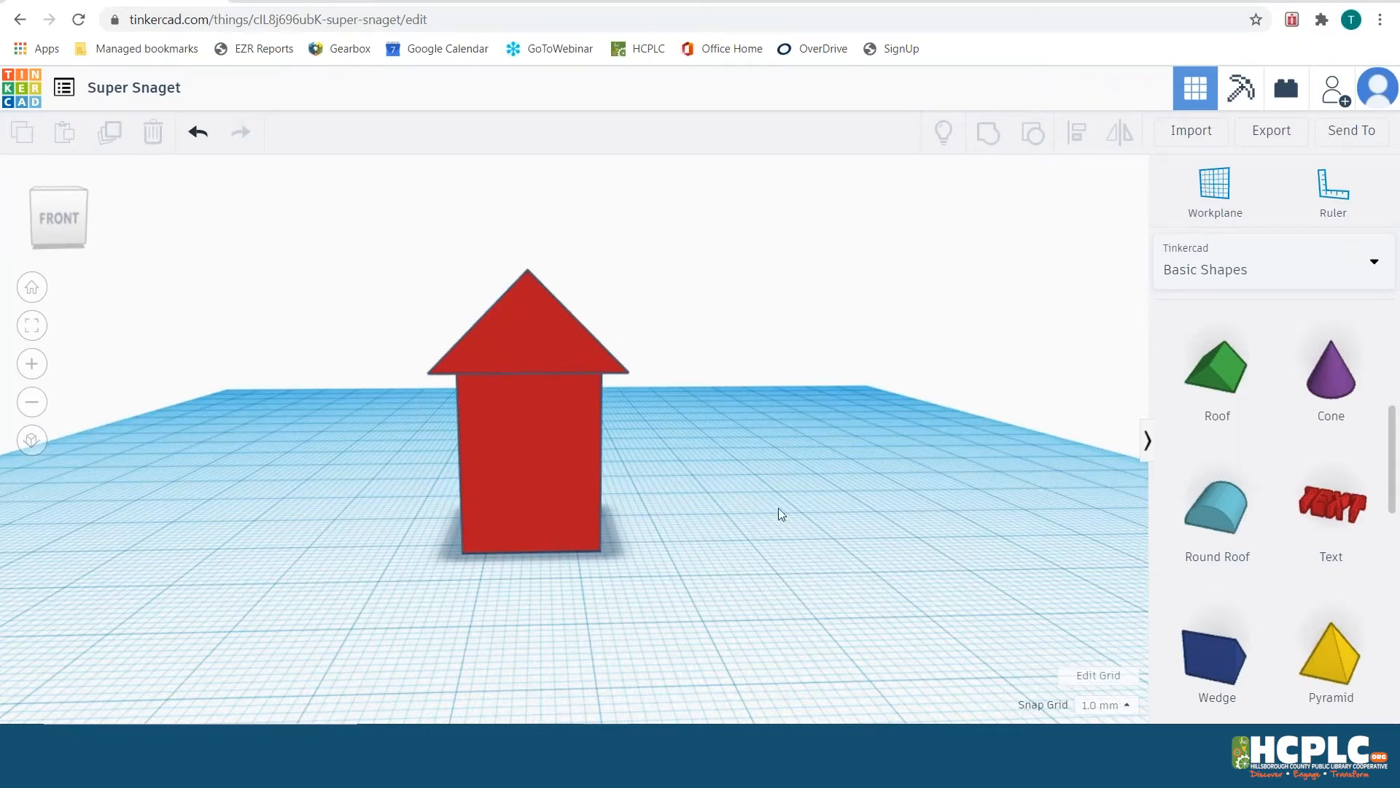
pyautogui.moveTo(668, 460); pyautogui.dragTo(666, 431, button='right')
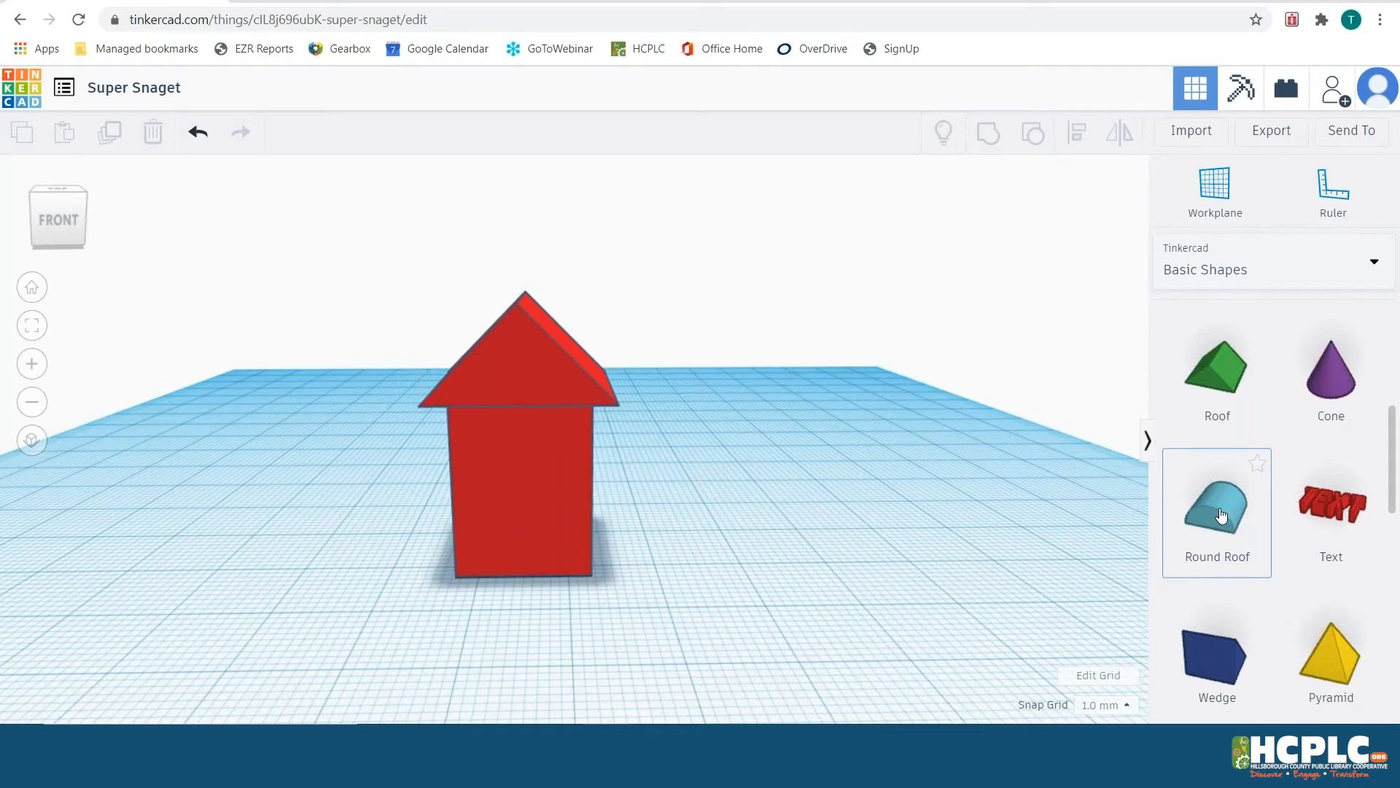
pyautogui.moveTo(1218, 516); pyautogui.dragTo(723, 541)
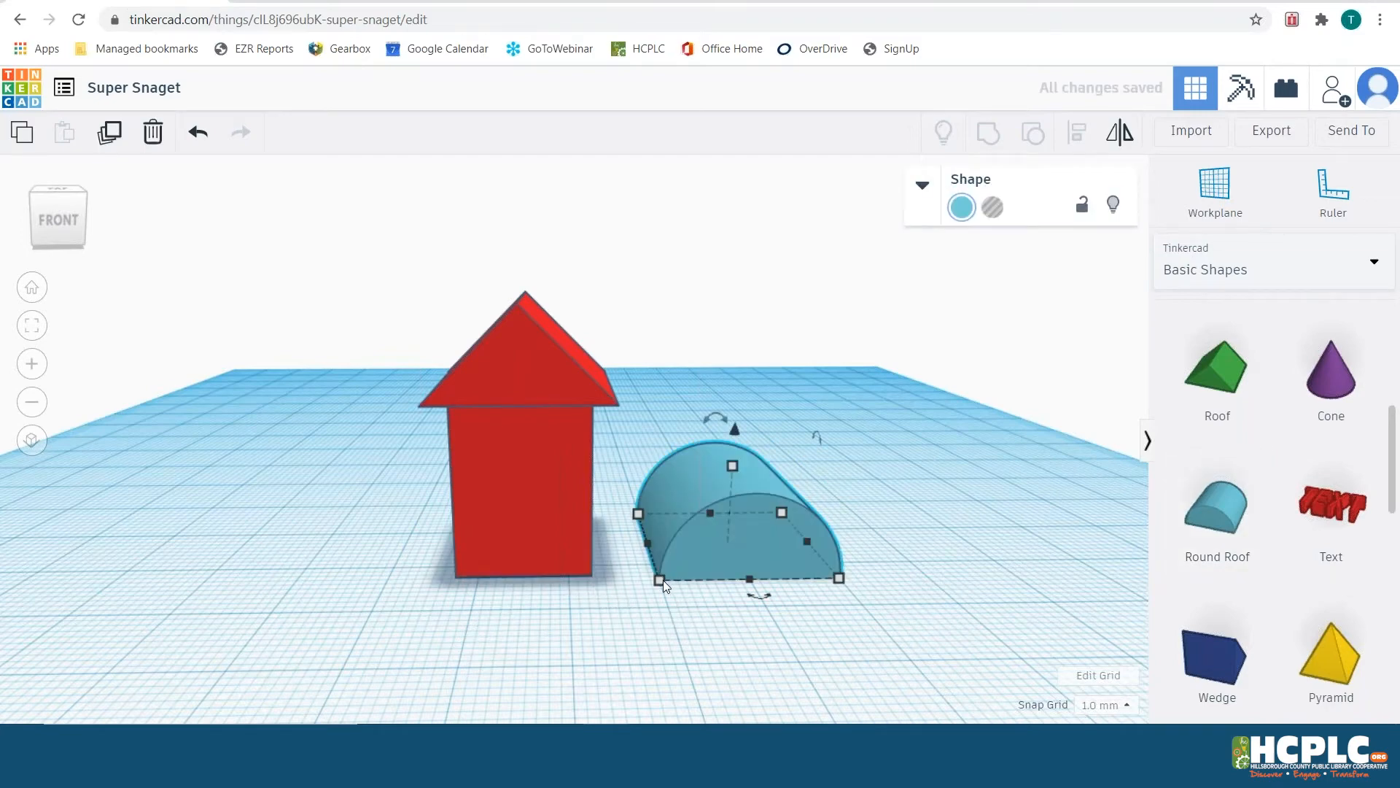
# Set the round roof's width to 10 mm
pyautogui.moveTo(661, 582)
pyautogui.mouseDown()
pyautogui.moveTo(702, 582)
pyautogui.moveTo(661, 582)
pyautogui.mouseUp()
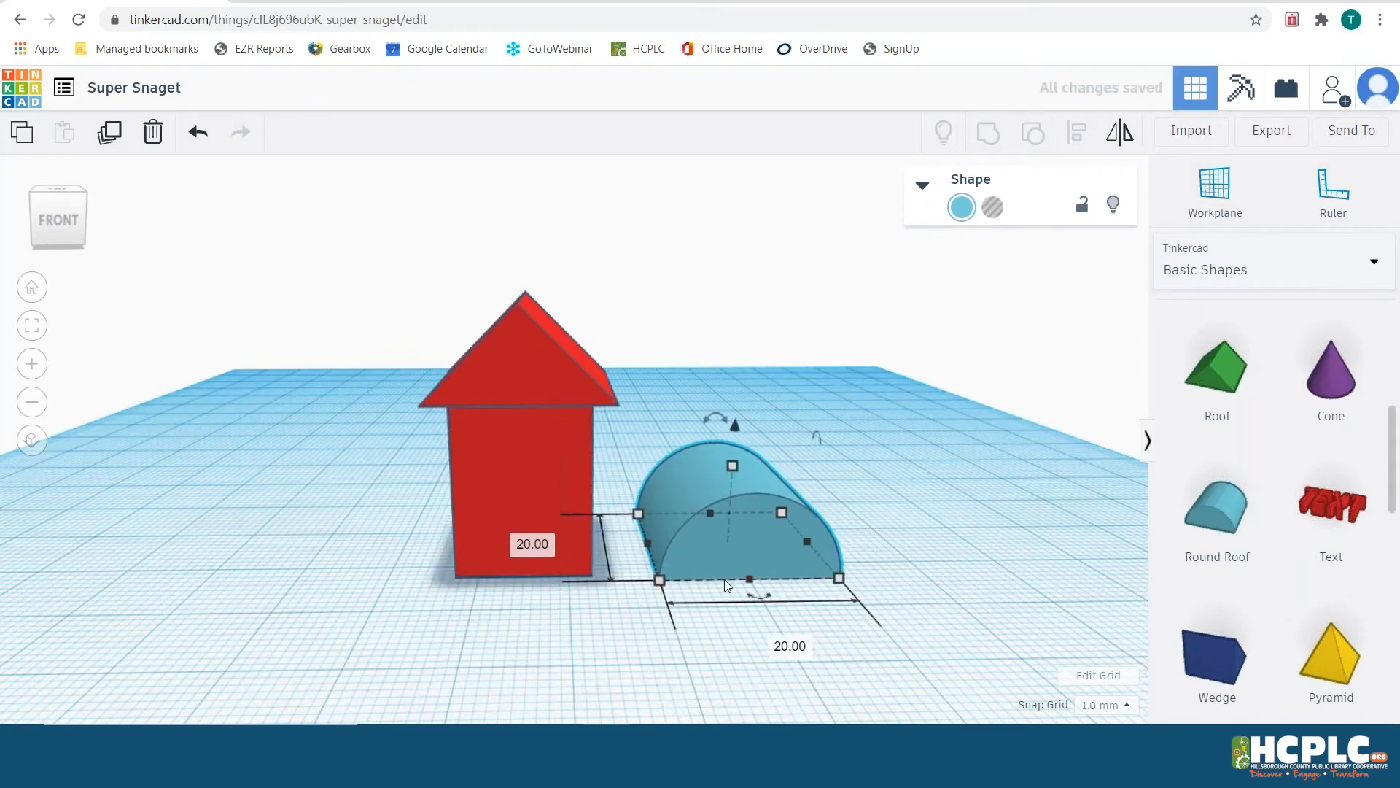
pyautogui.click(789, 647)
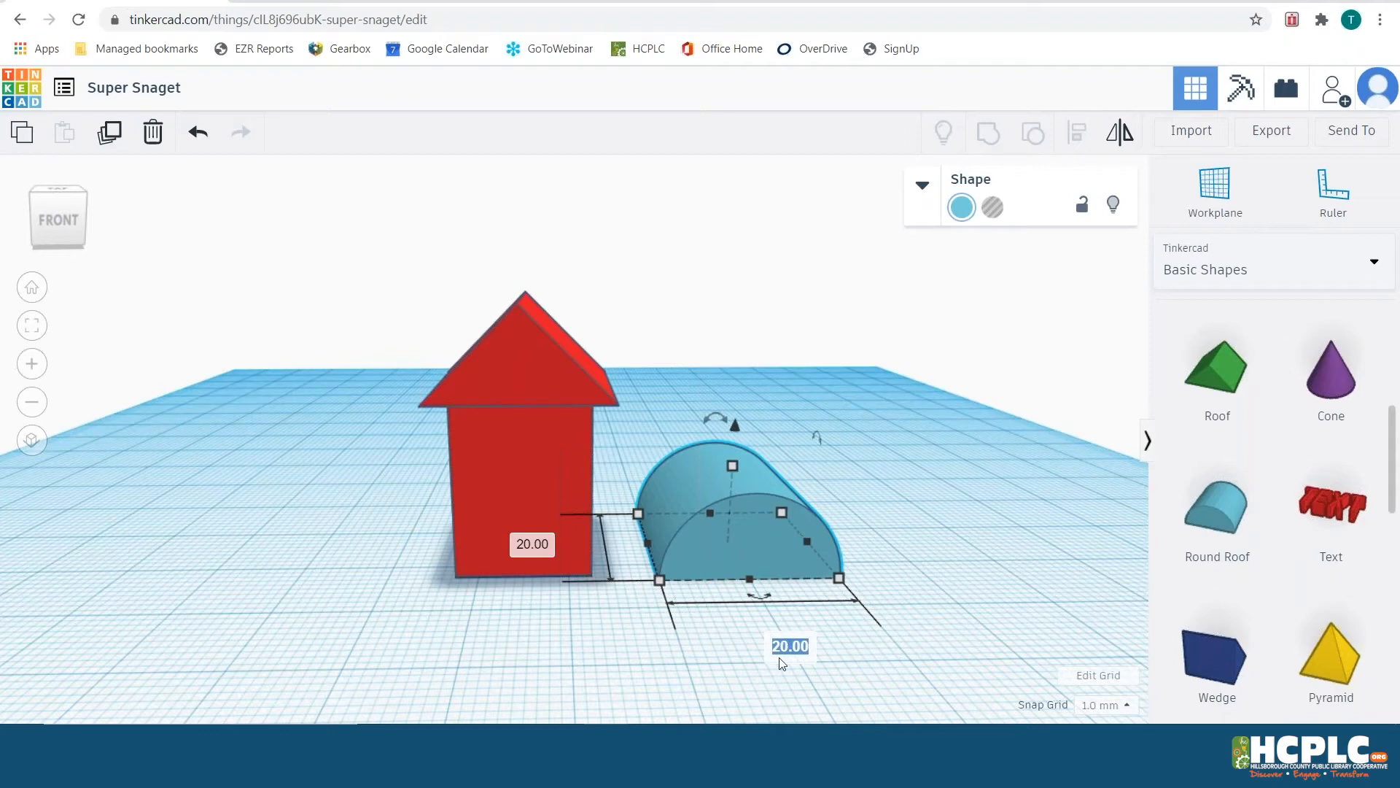
pyautogui.write('10.00')
pyautogui.press('Return')
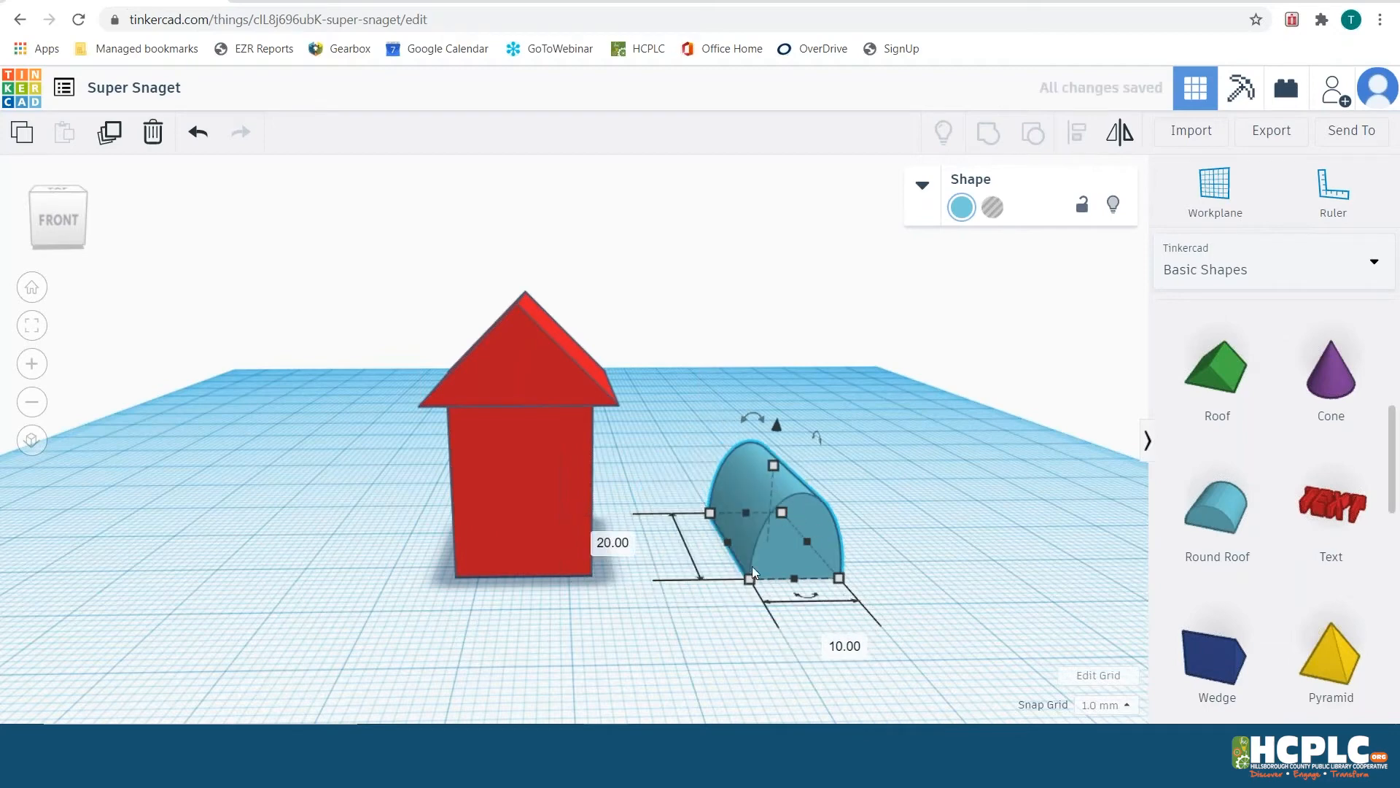
# Shorten the round roof to 10 mm long and move it 29 mm sideways and 11 mm in depth, to the front of the house
pyautogui.moveTo(712, 512); pyautogui.dragTo(755, 589)
pyautogui.moveTo(285, 523); pyautogui.dragTo(319, 513, button='right')
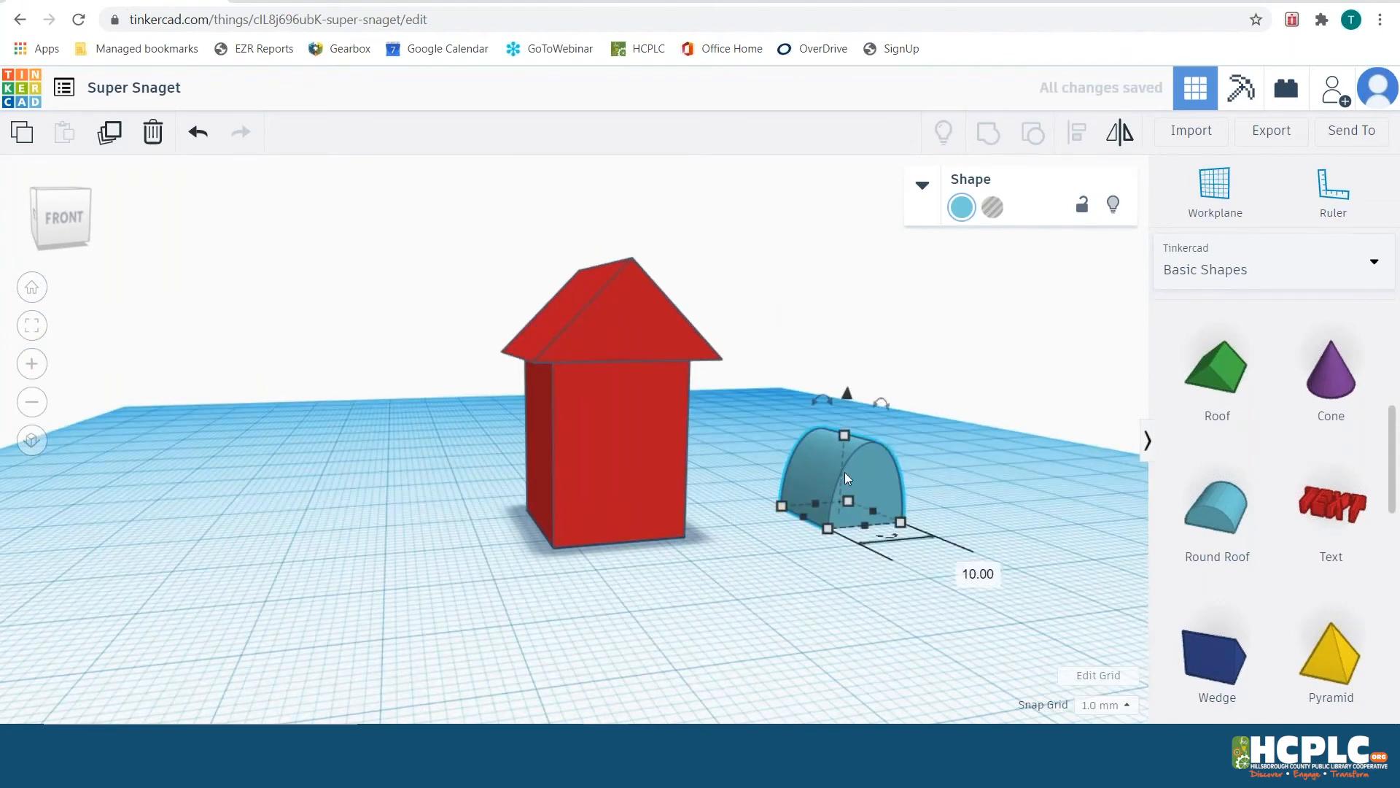
pyautogui.moveTo(850, 468); pyautogui.dragTo(654, 506)
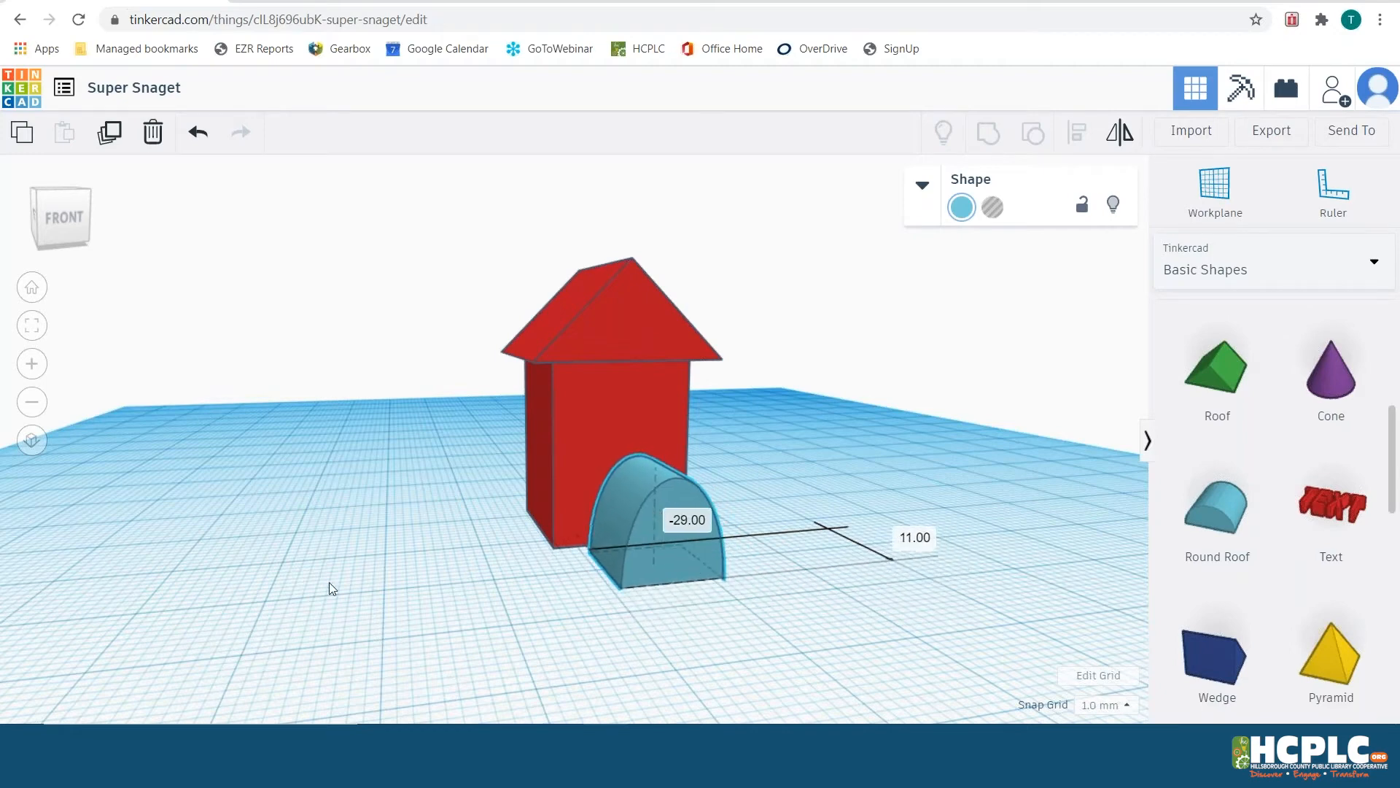
# Nudge the round roof 7 mm into the house's front wall and 1 mm sideways toward the middle of the wall
pyautogui.moveTo(371, 528); pyautogui.dragTo(410, 563, button='right')
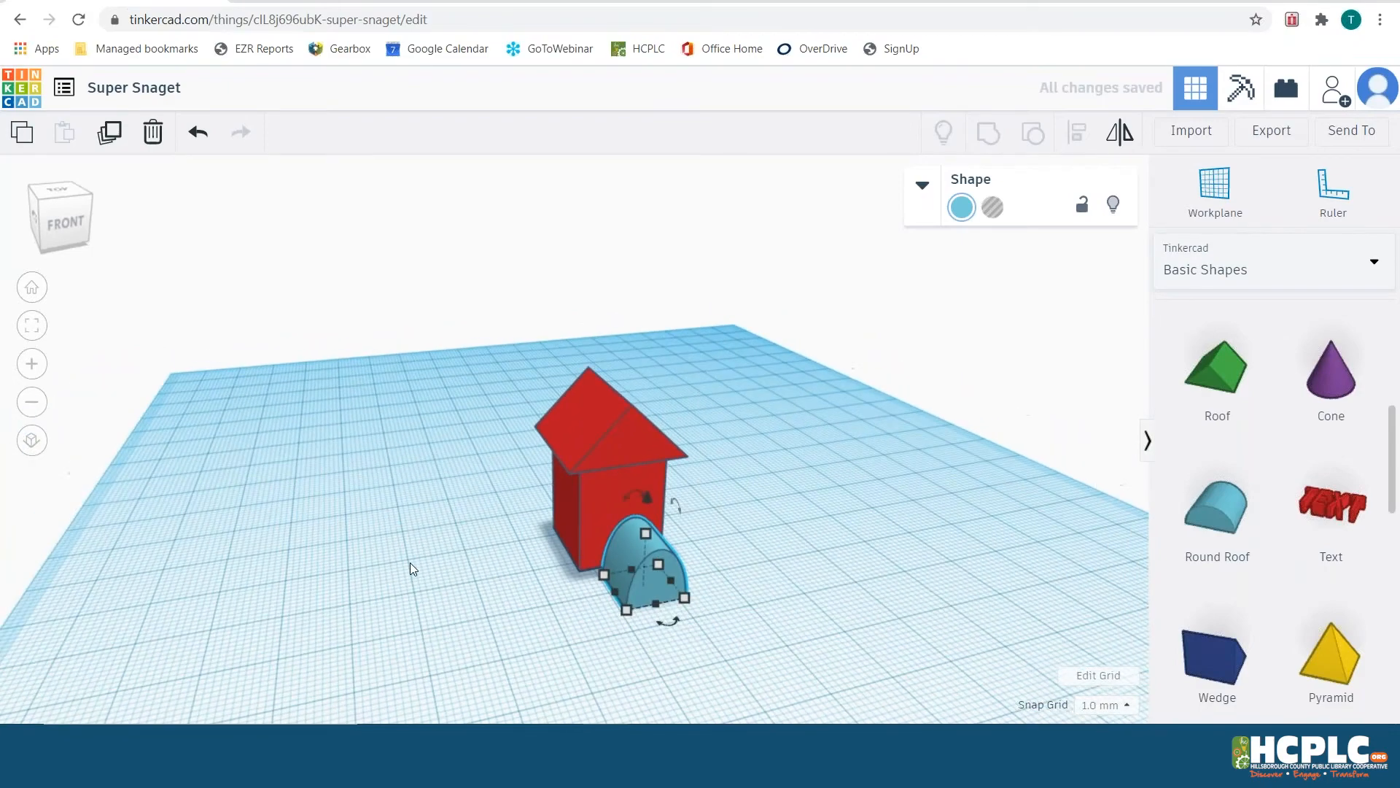
pyautogui.moveTo(650, 585); pyautogui.dragTo(798, 595, button='right')
pyautogui.click(668, 485)
pyautogui.scroll(5, 668, 488)
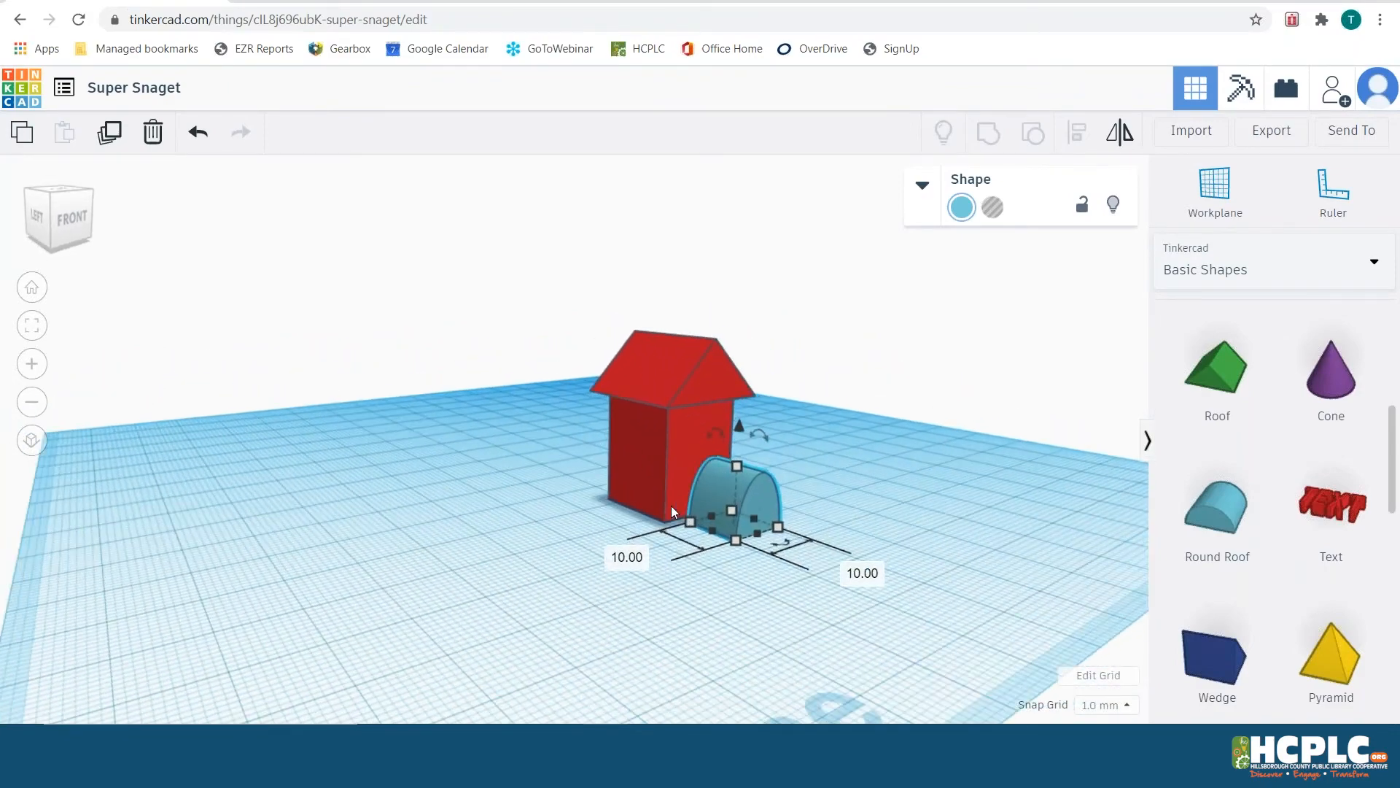
pyautogui.moveTo(620, 496); pyautogui.dragTo(731, 488, button='right')
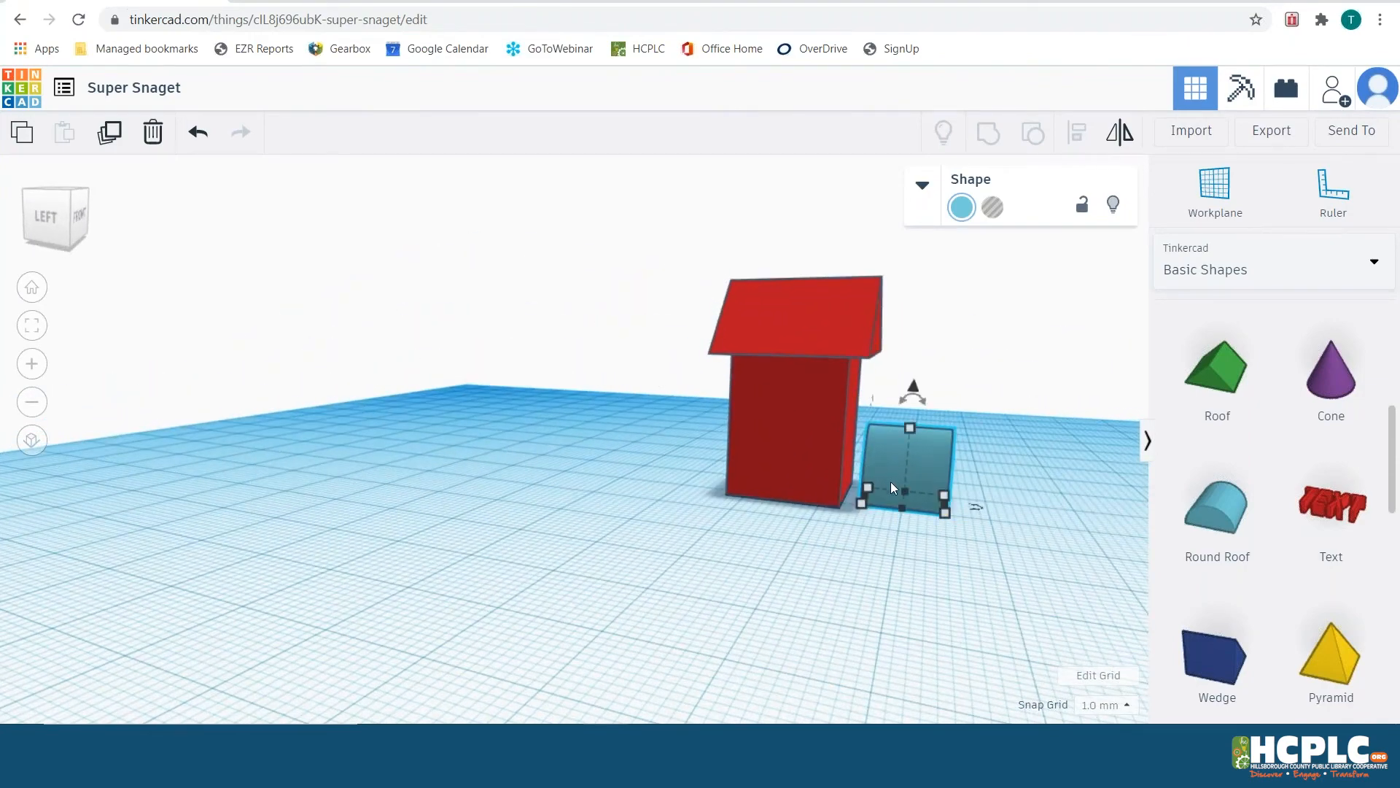
pyautogui.press('Left')
pyautogui.press('Left')
pyautogui.press('Left')
pyautogui.press('Left')
pyautogui.press('Left')
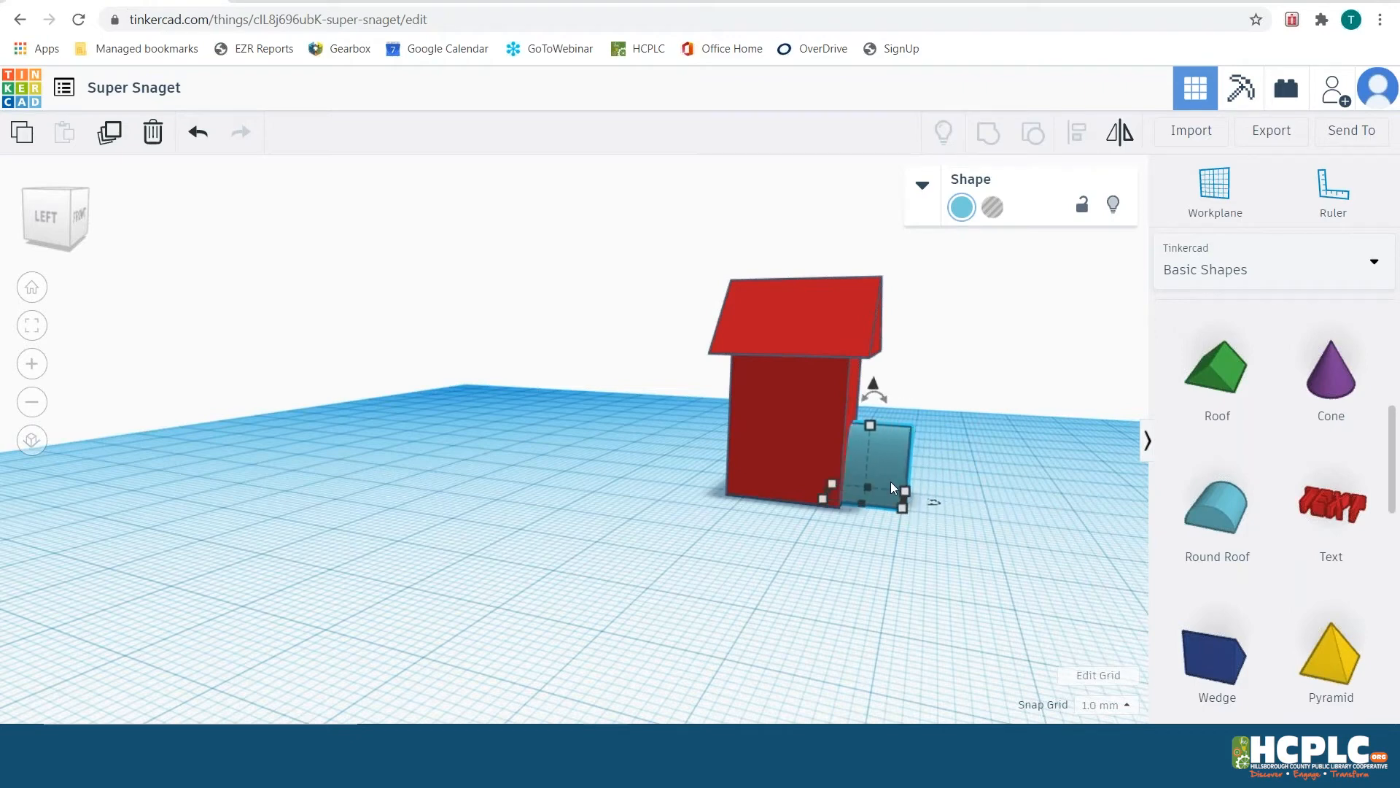
pyautogui.press('Left')
pyautogui.press('Left')
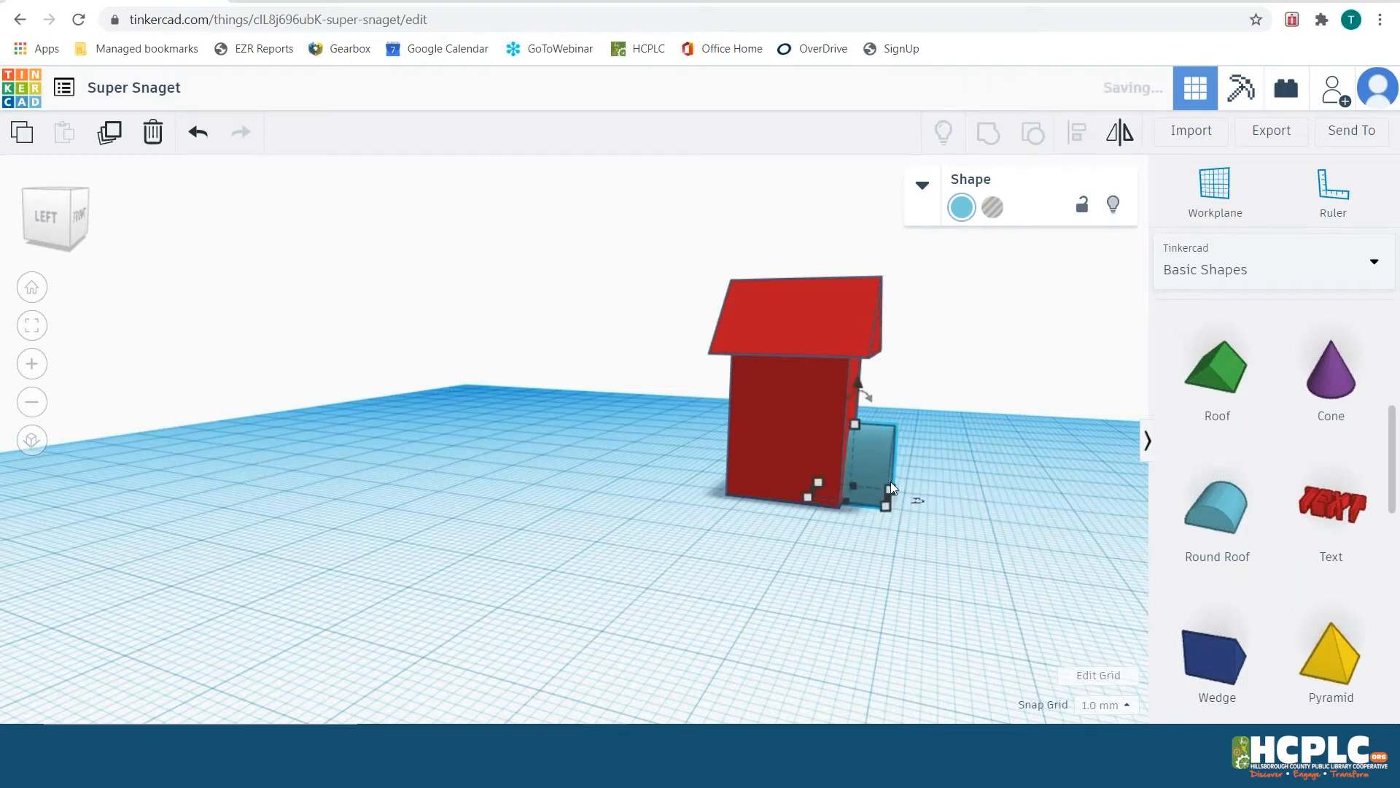
pyautogui.moveTo(908, 627); pyautogui.dragTo(695, 546, button='right')
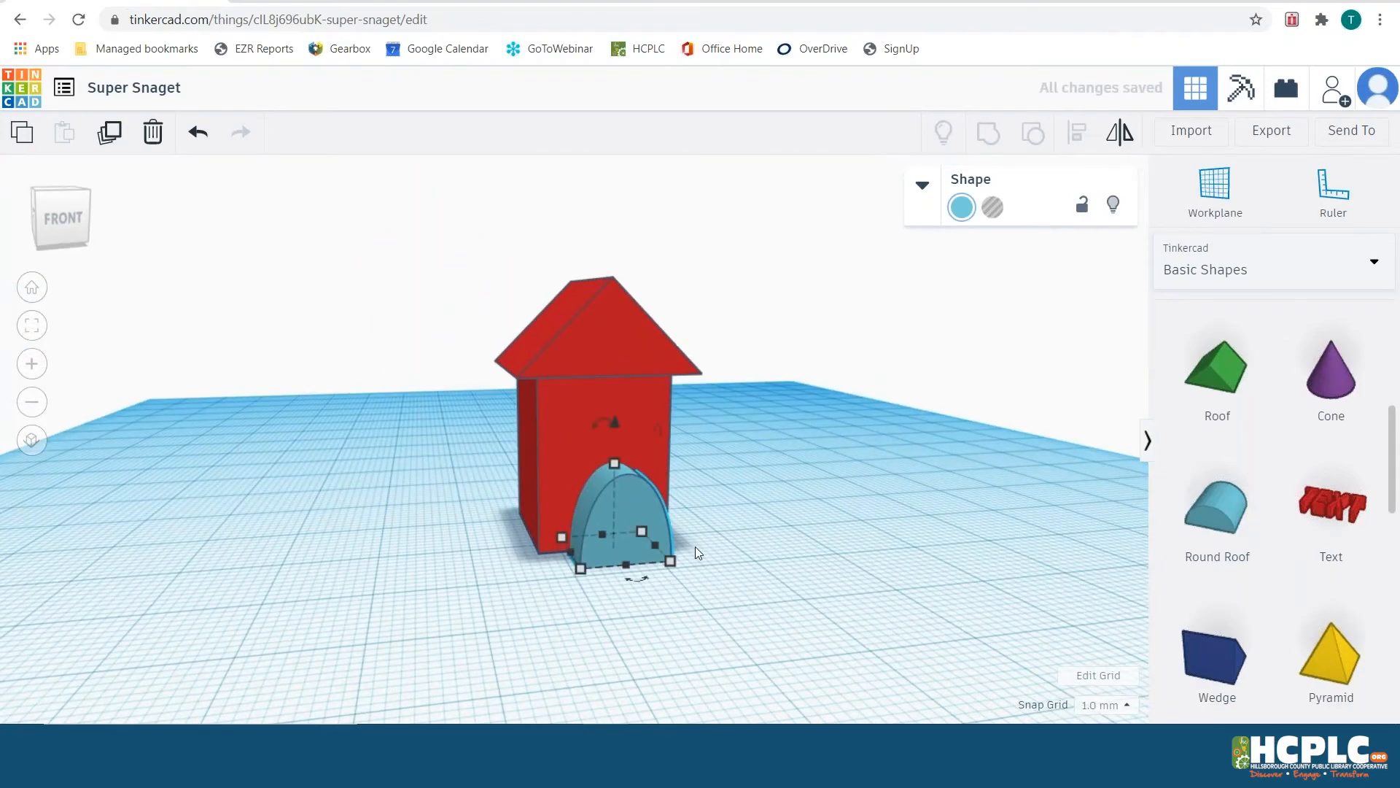
pyautogui.press('Left')
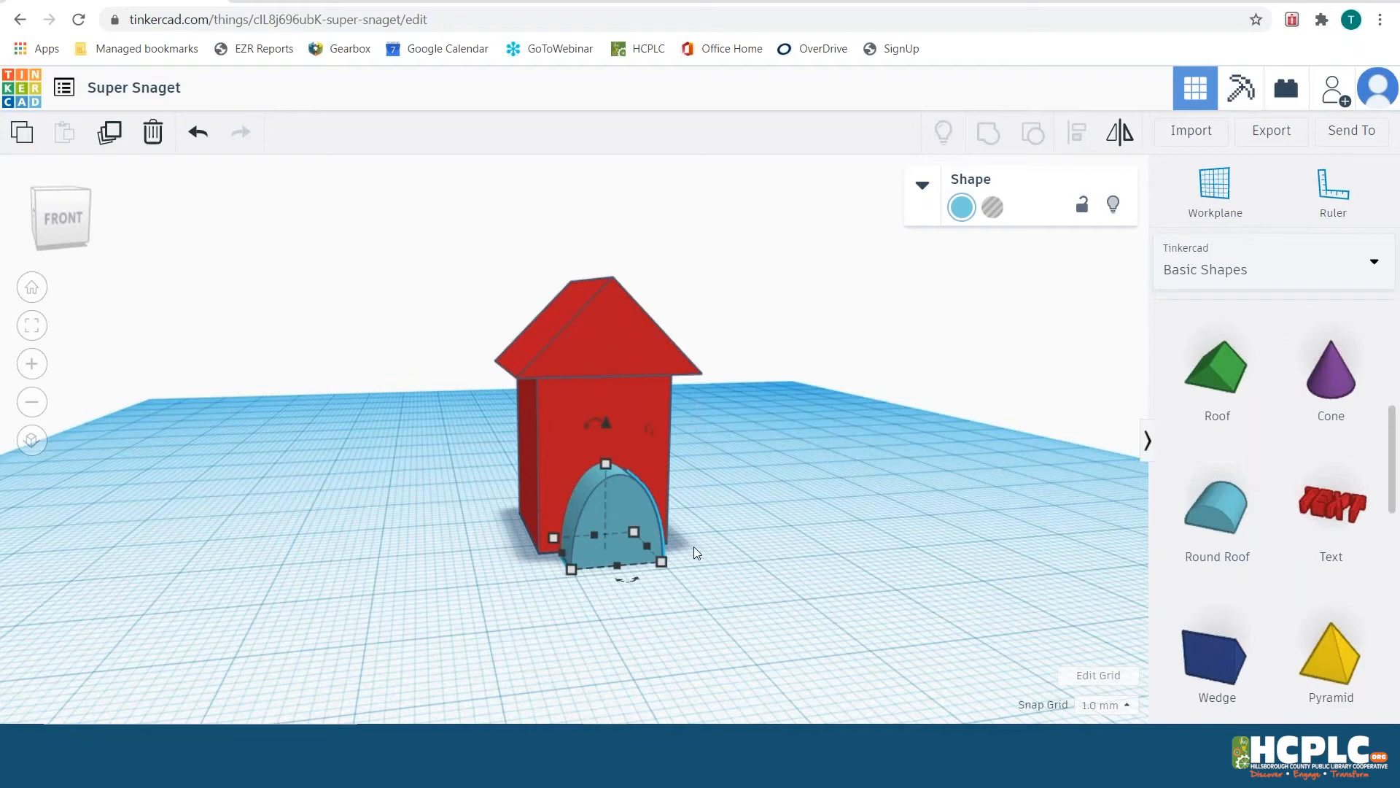
# Turn the round roof at the front of the house into a hole shape
pyautogui.click(922, 188)
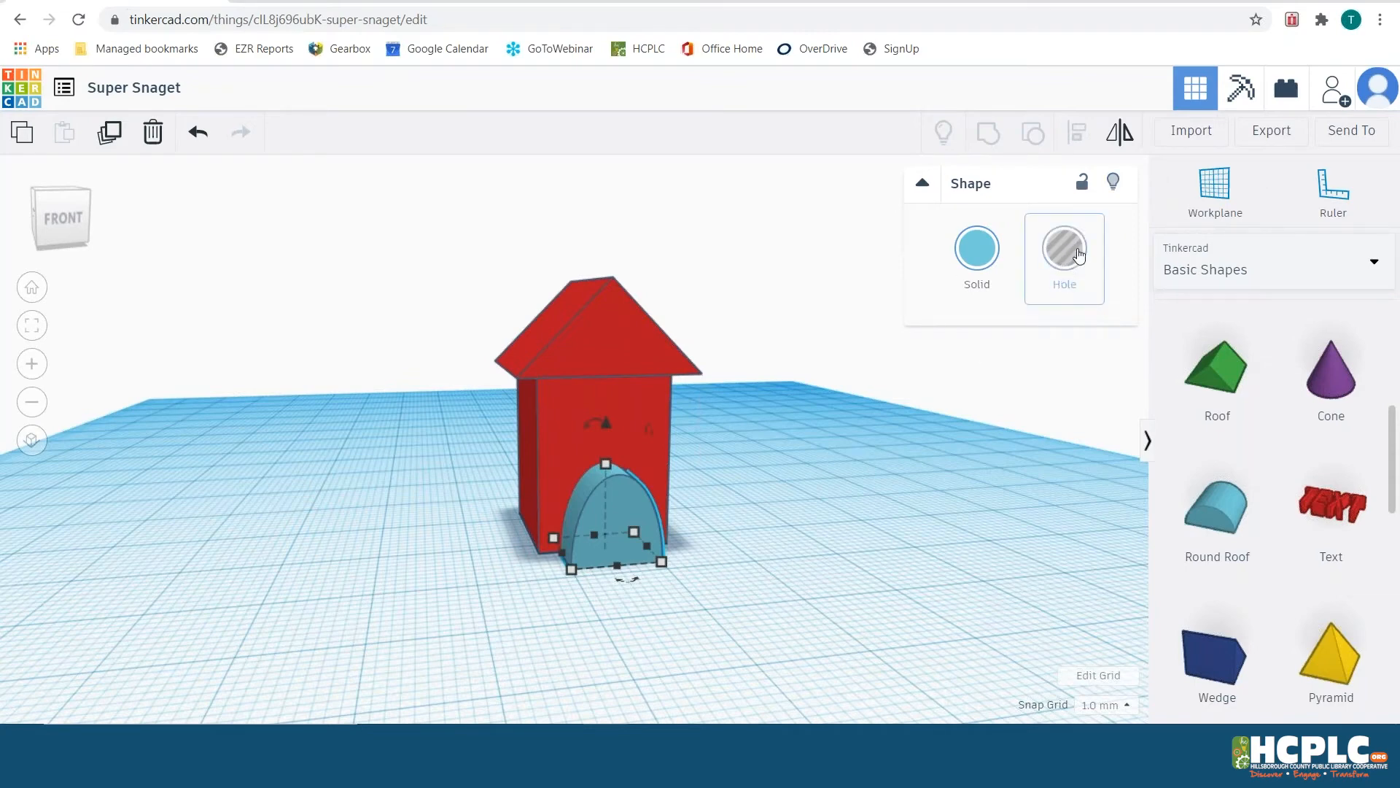
pyautogui.click(906, 515)
pyautogui.scroll(4, 919, 553)
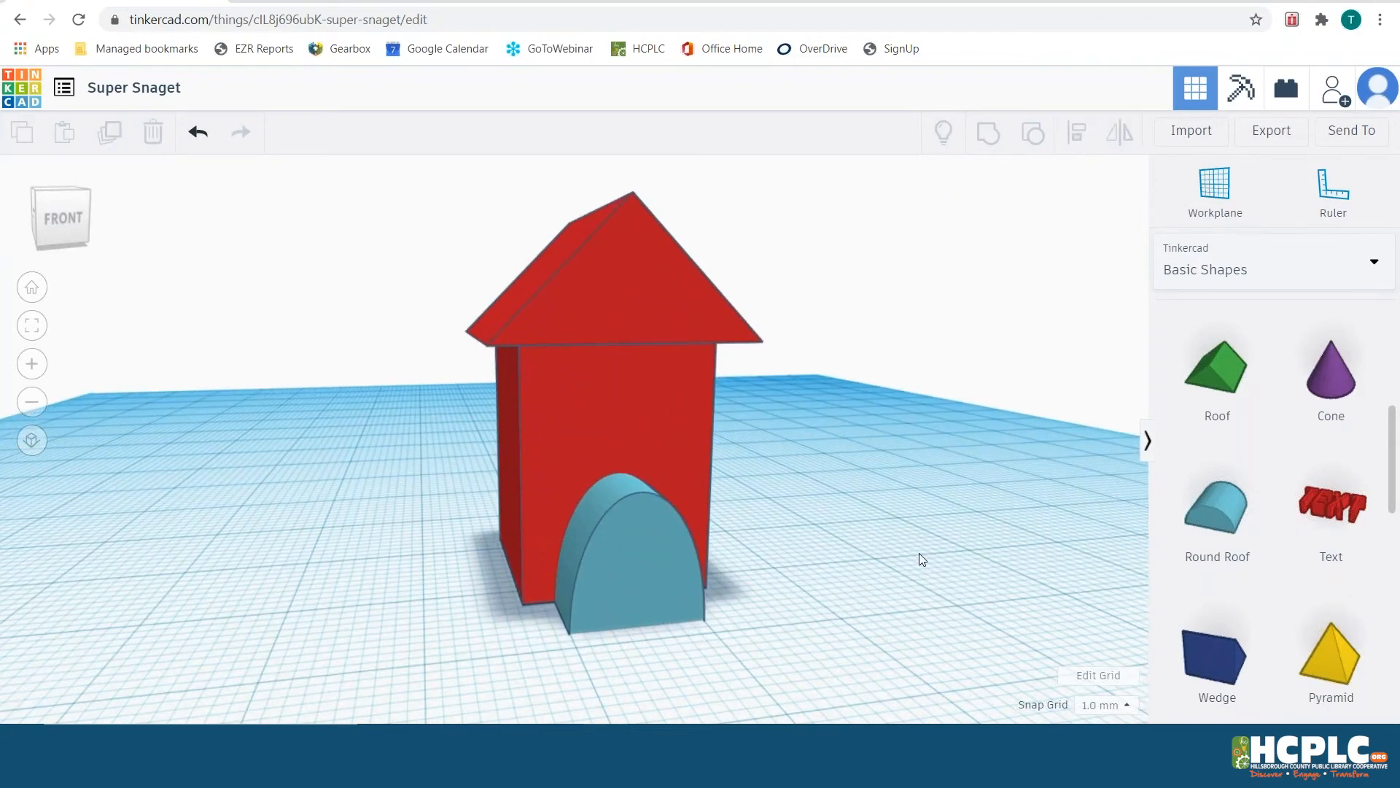
pyautogui.scroll(-3, 919, 553)
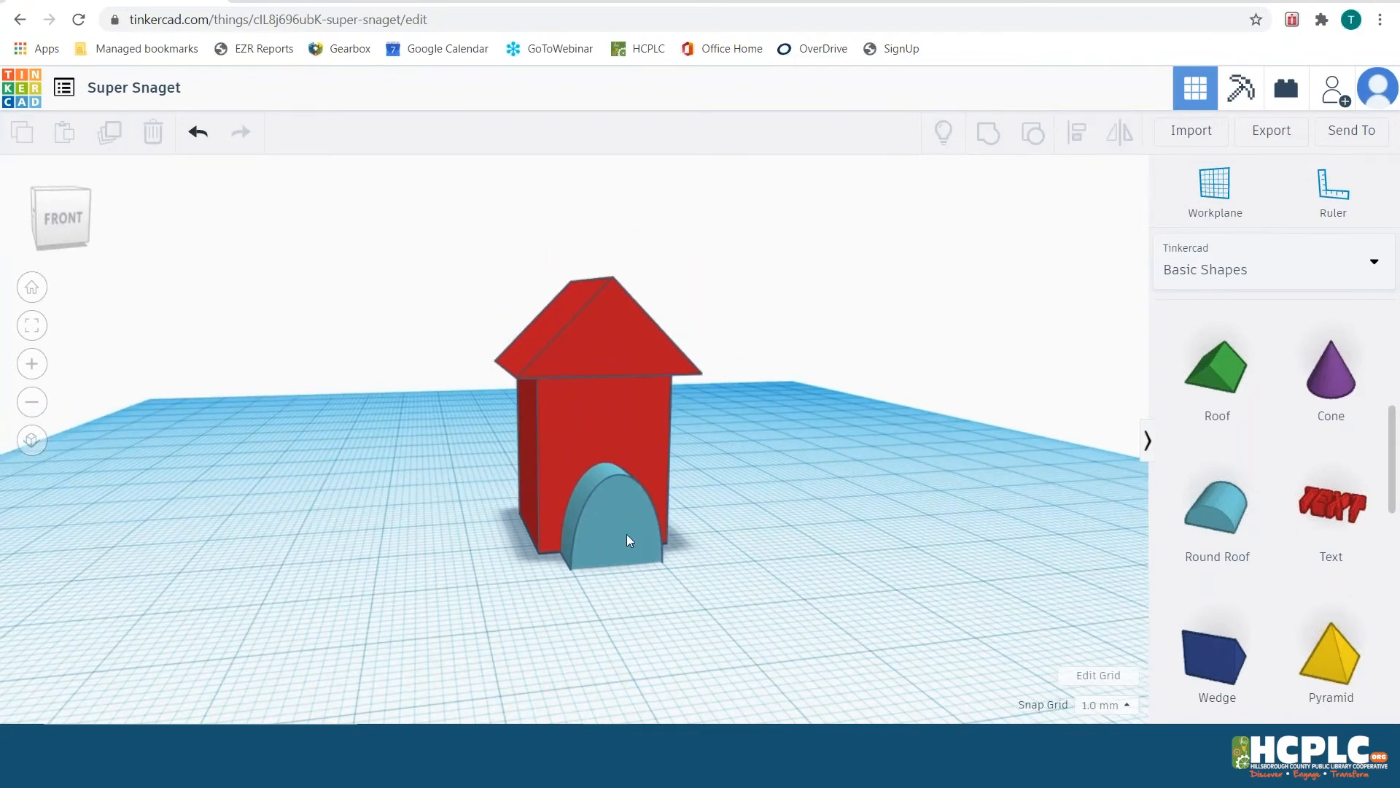
pyautogui.click(620, 526)
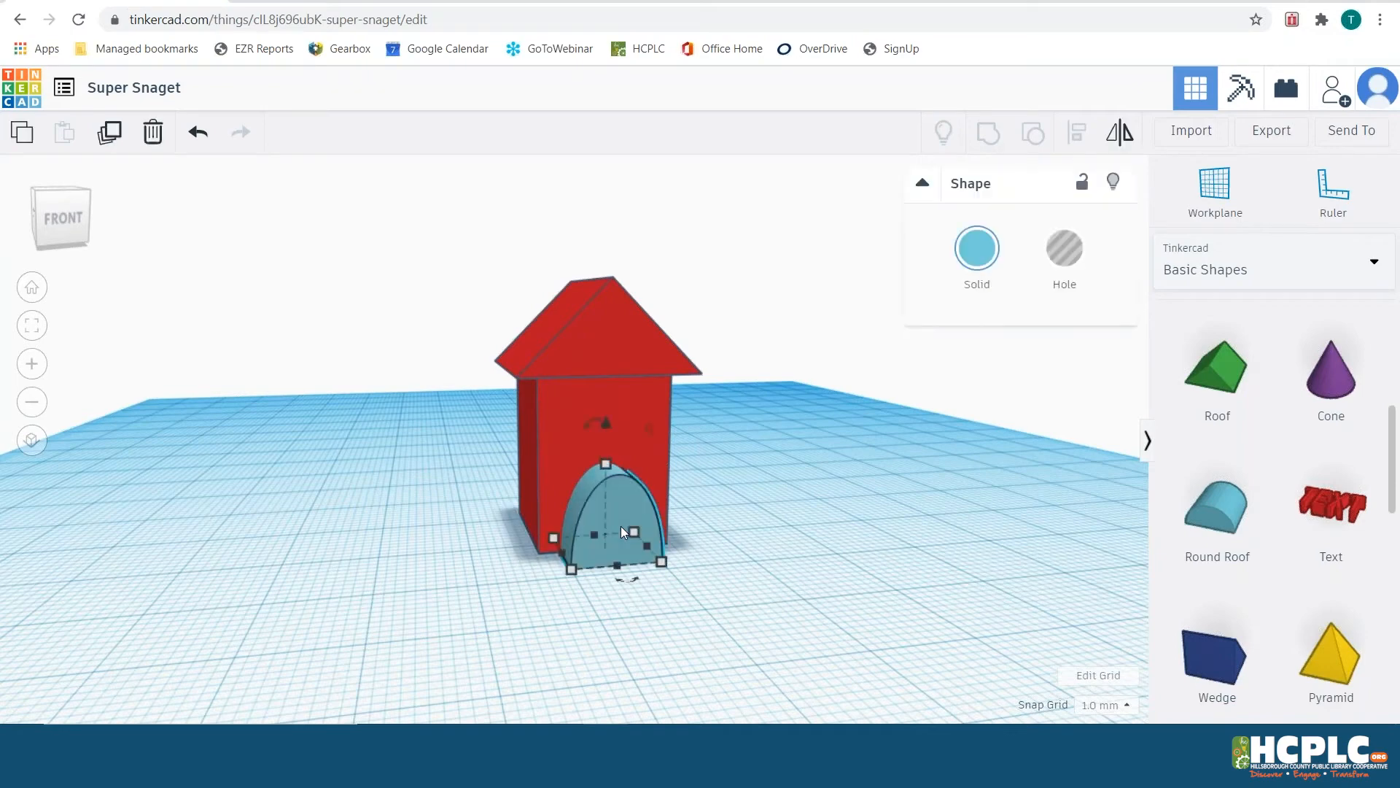
pyautogui.click(1064, 257)
pyautogui.moveTo(461, 535); pyautogui.dragTo(522, 475, button='right')
pyautogui.click(522, 474)
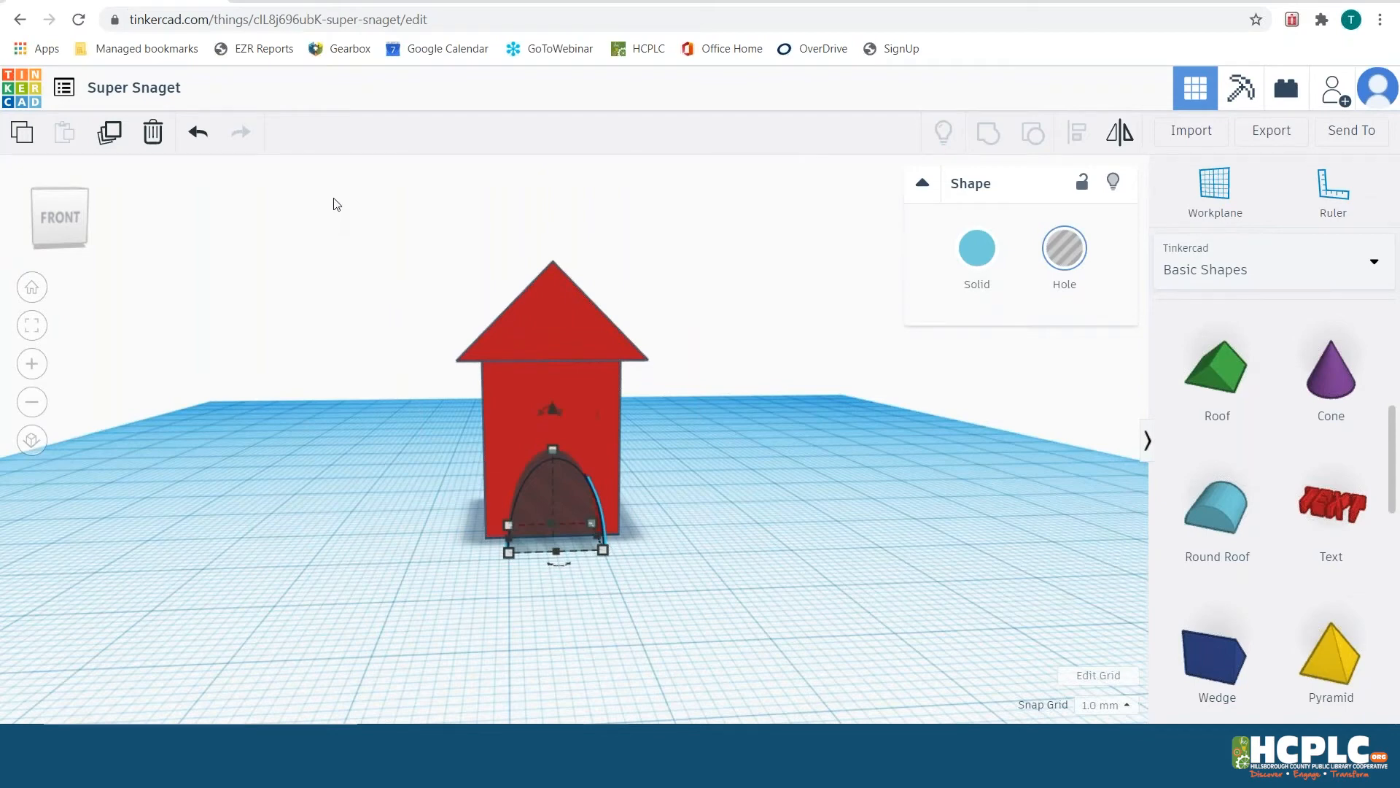
# Group the house with the round roof hole to cut an arched doorway, and inspect the opening
pyautogui.moveTo(335, 192); pyautogui.dragTo(779, 585)
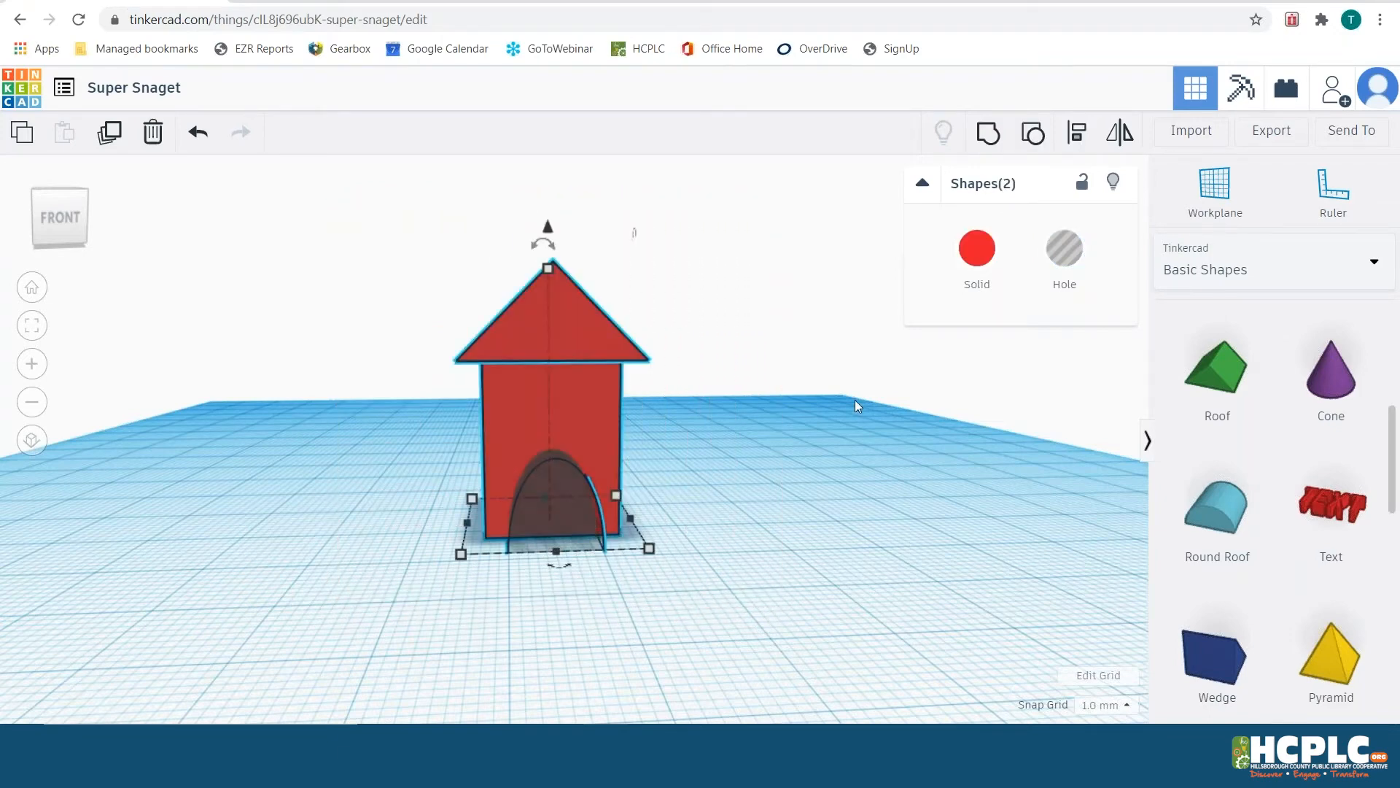
pyautogui.click(986, 138)
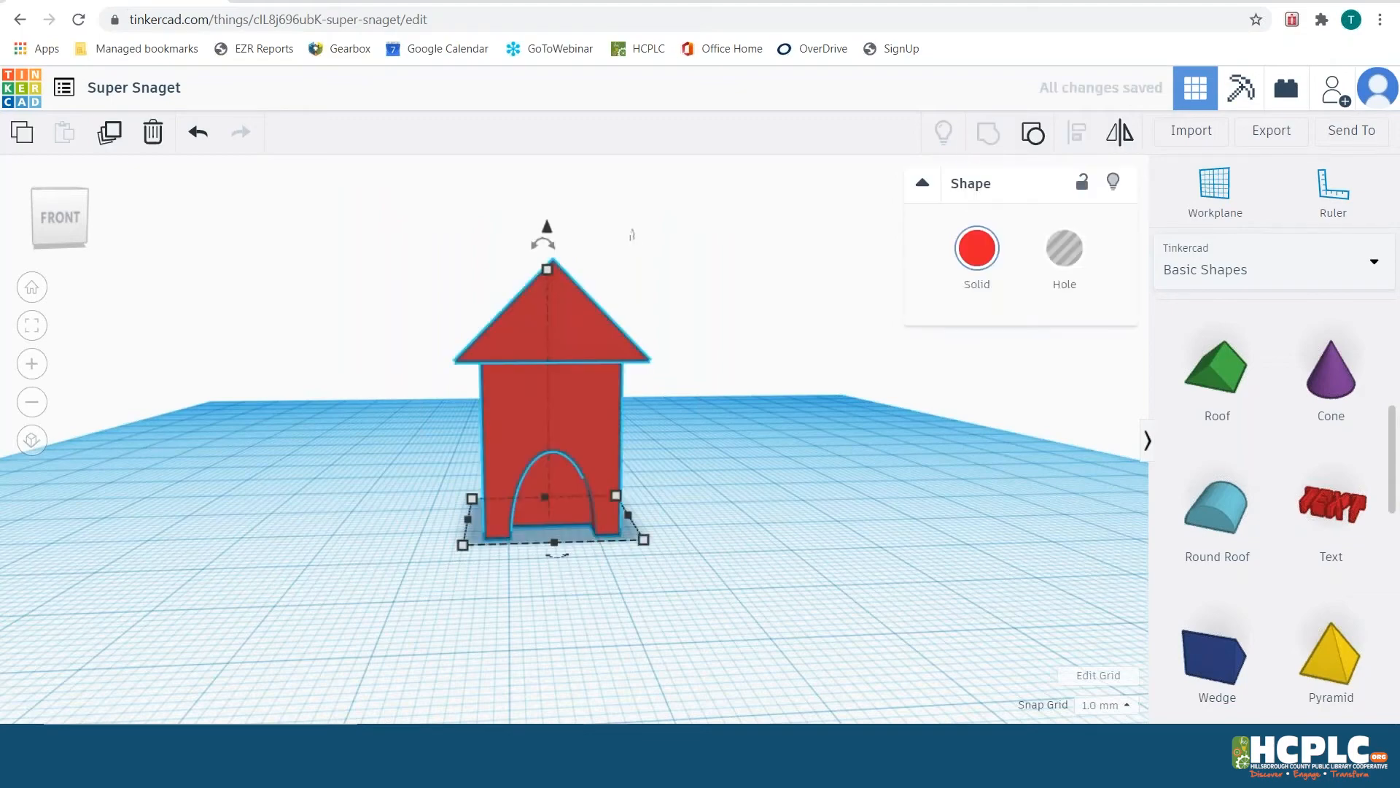
pyautogui.click(734, 573)
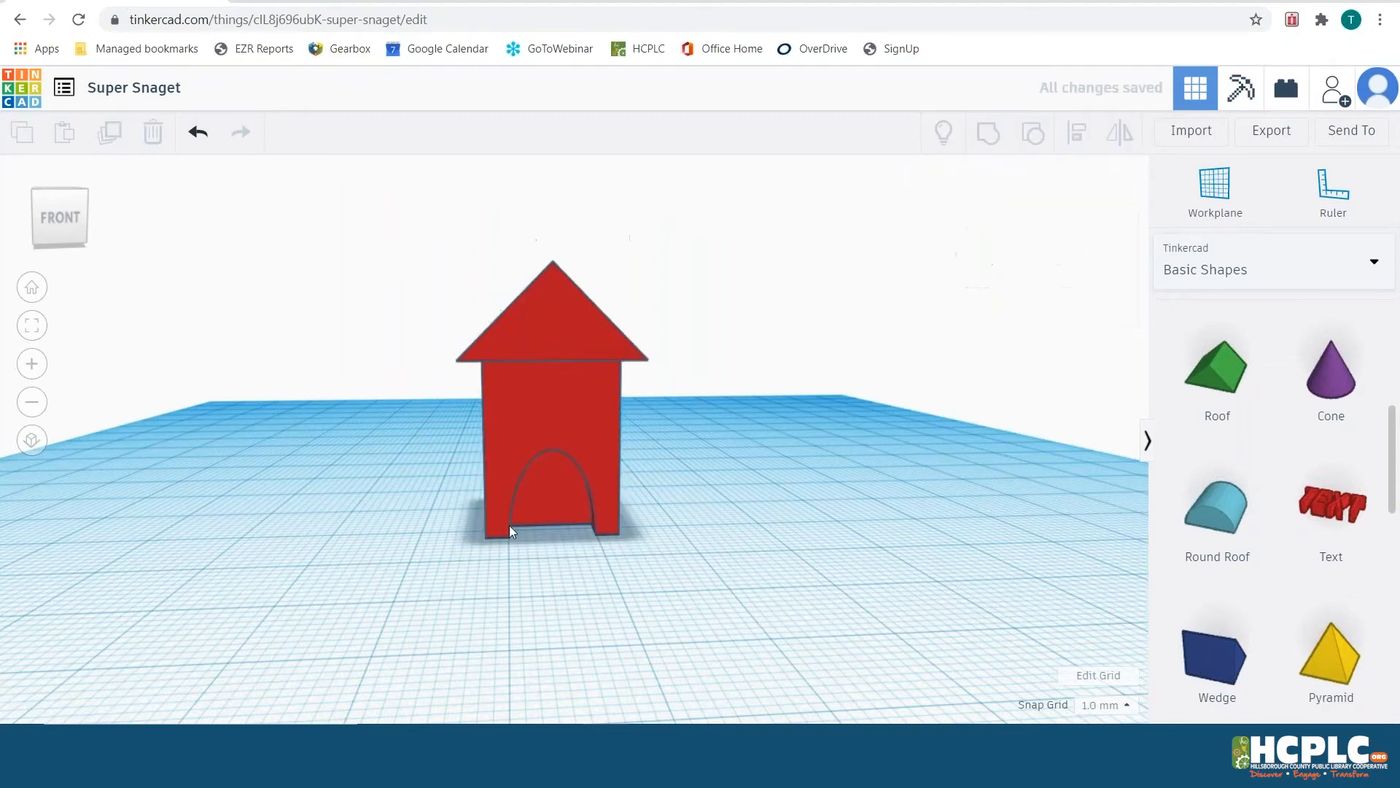
pyautogui.scroll(5, 553, 554)
pyautogui.scroll(-5, 544, 594)
pyautogui.moveTo(525, 628); pyautogui.dragTo(499, 547, button='right')
pyautogui.moveTo(741, 434); pyautogui.dragTo(696, 448, button='right')
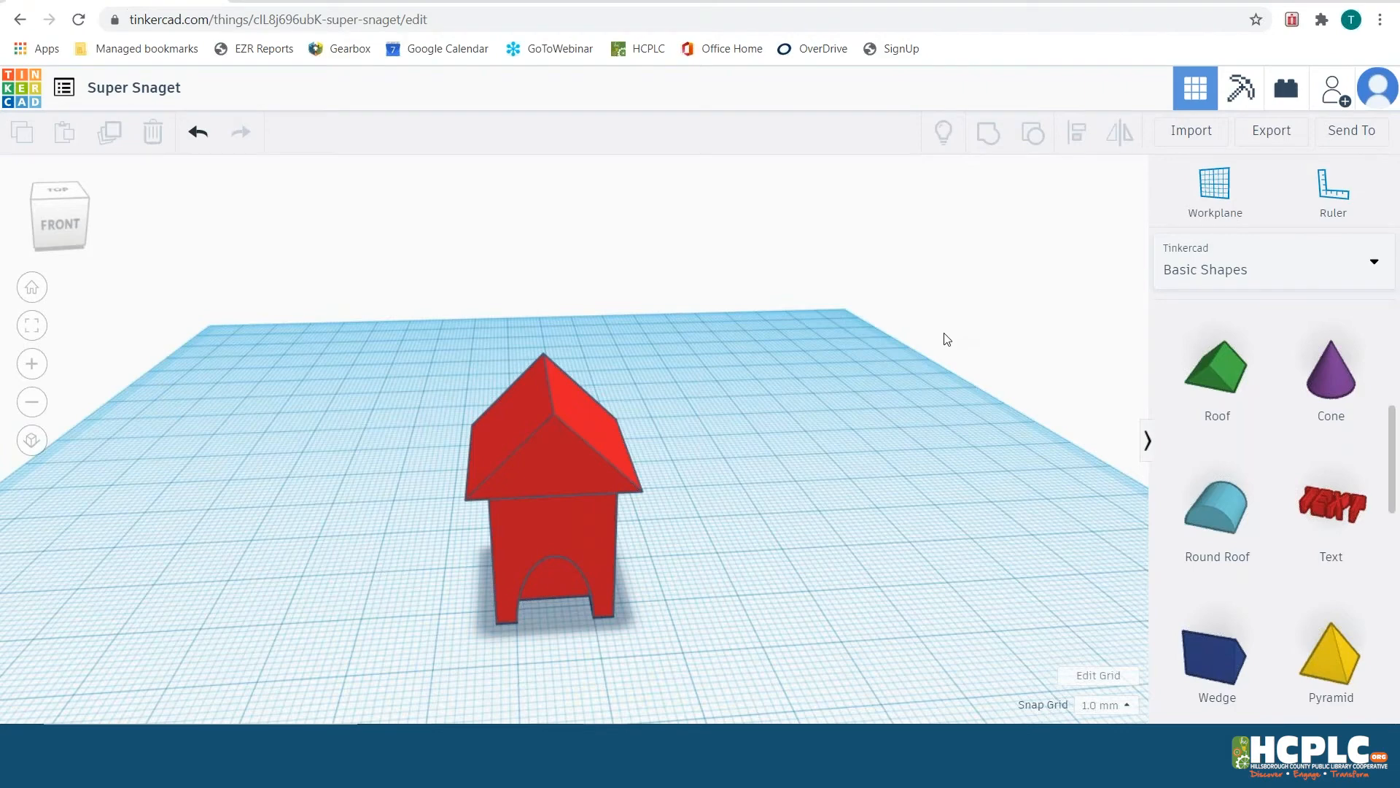
pyautogui.scroll(-2, 841, 397)
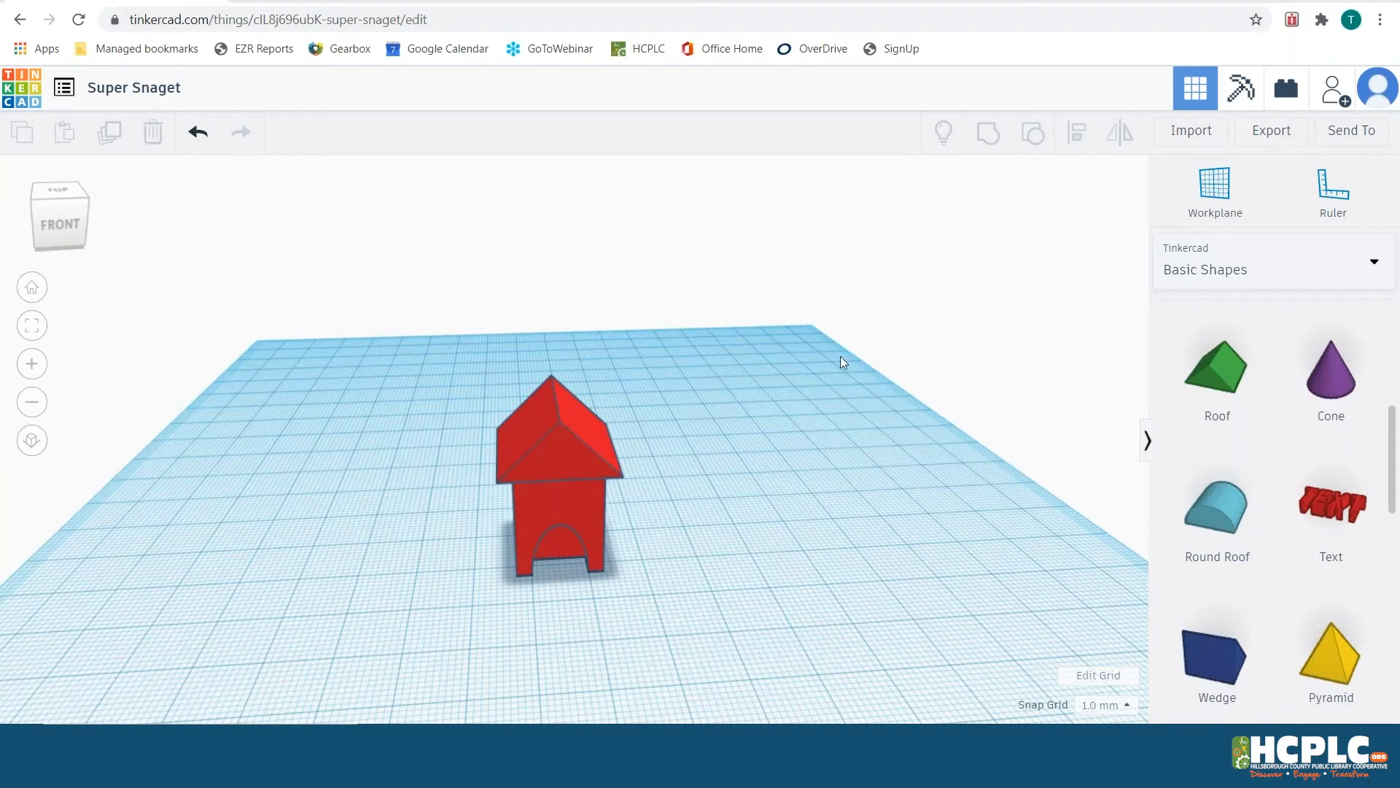
pyautogui.scroll(5, 549, 536)
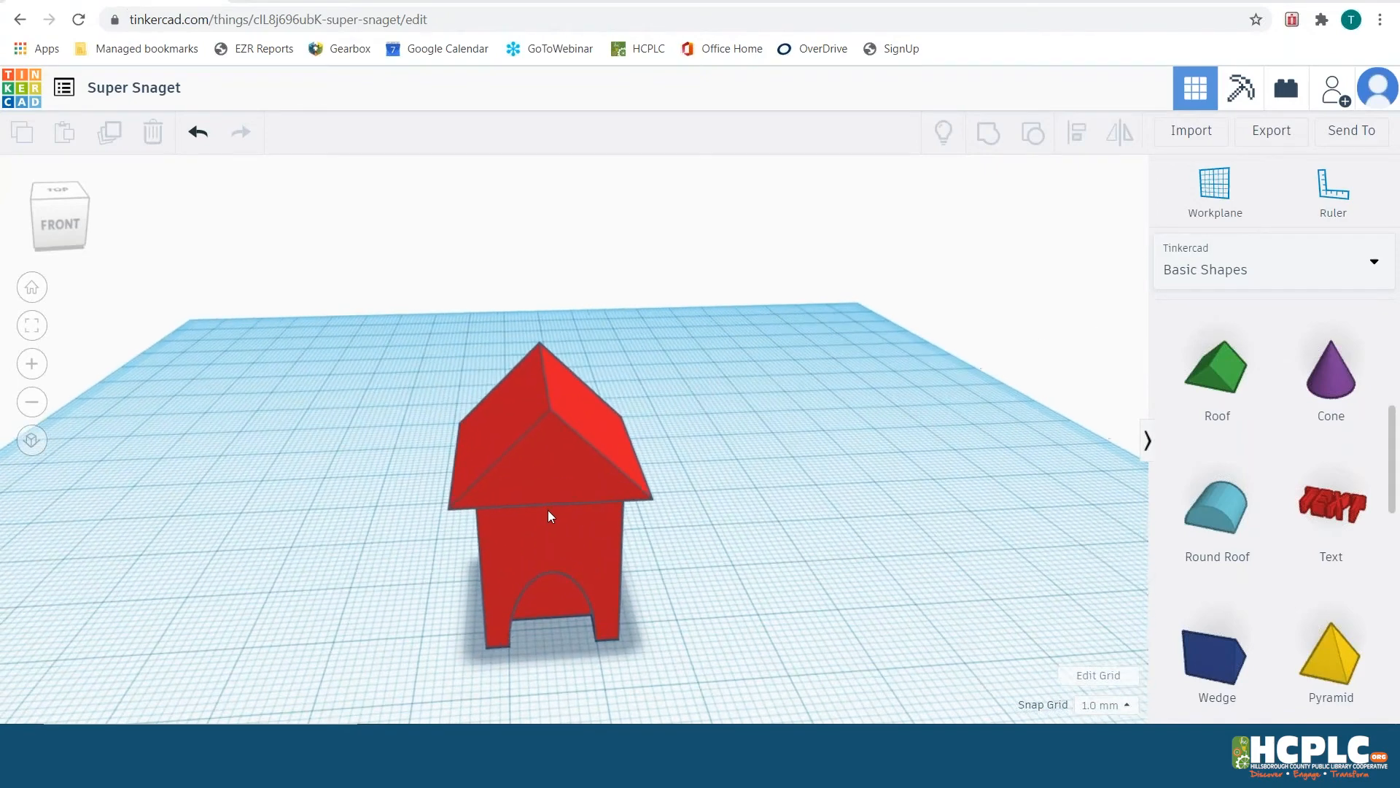
pyautogui.scroll(-4, 548, 510)
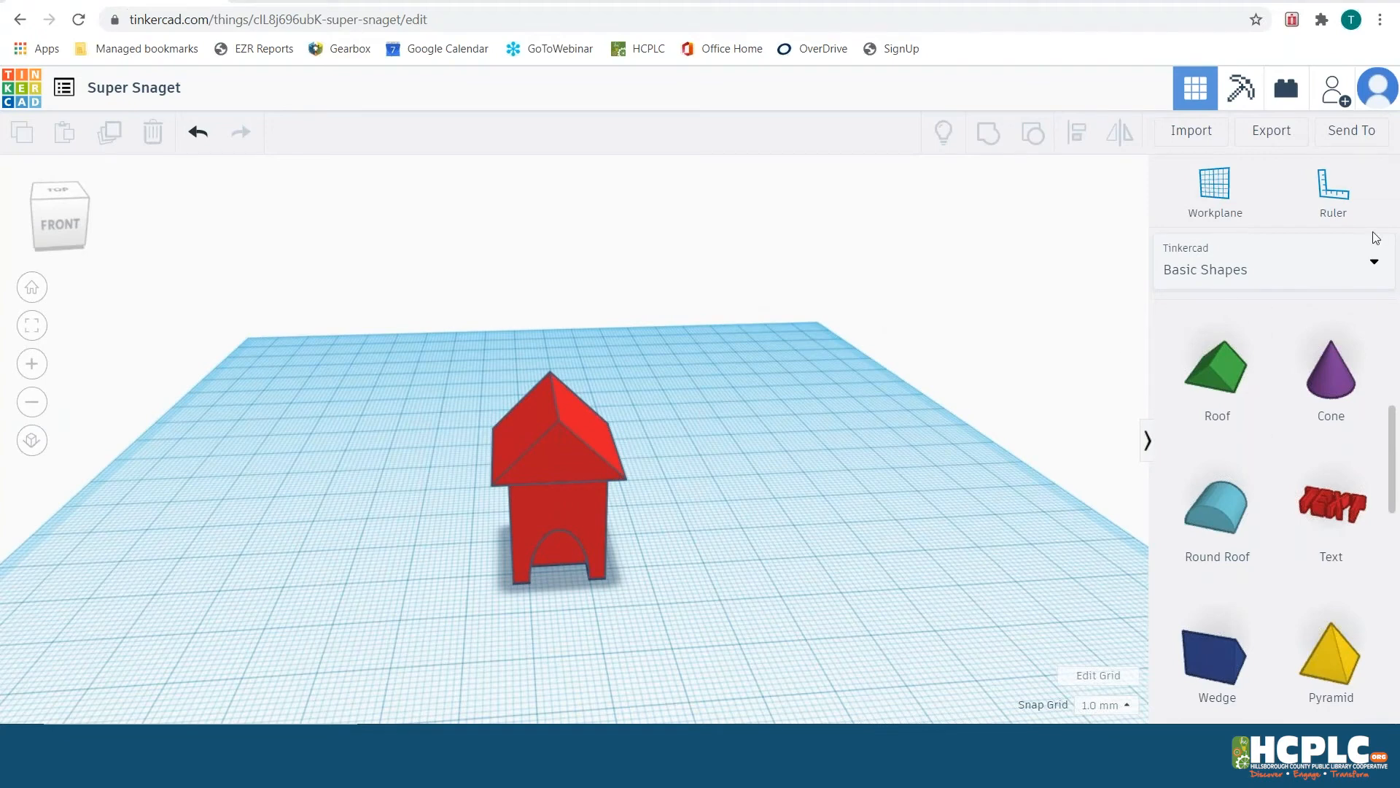
pyautogui.scroll(-2, 1337, 434)
pyautogui.scroll(-6, 1213, 531)
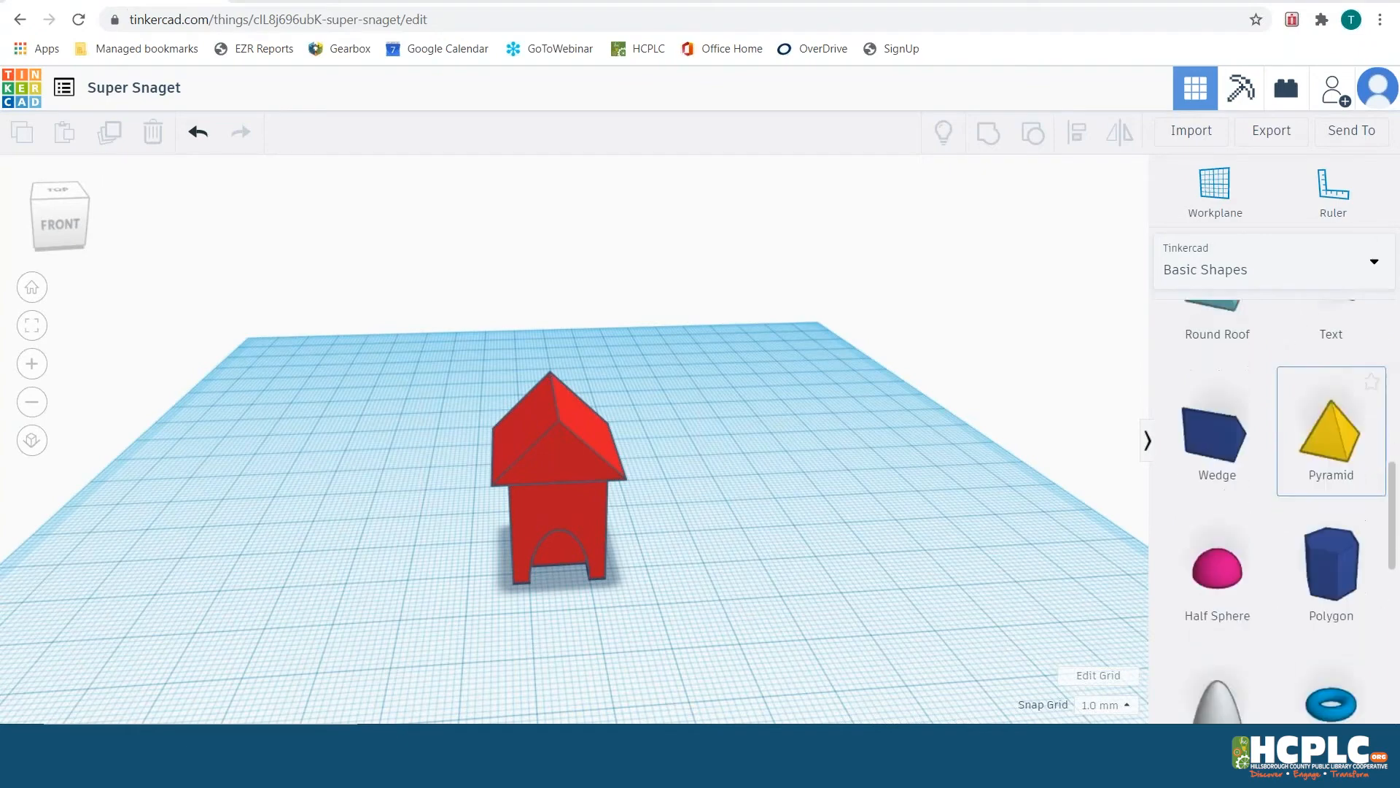
pyautogui.scroll(-2, 1154, 507)
pyautogui.scroll(8, 1262, 522)
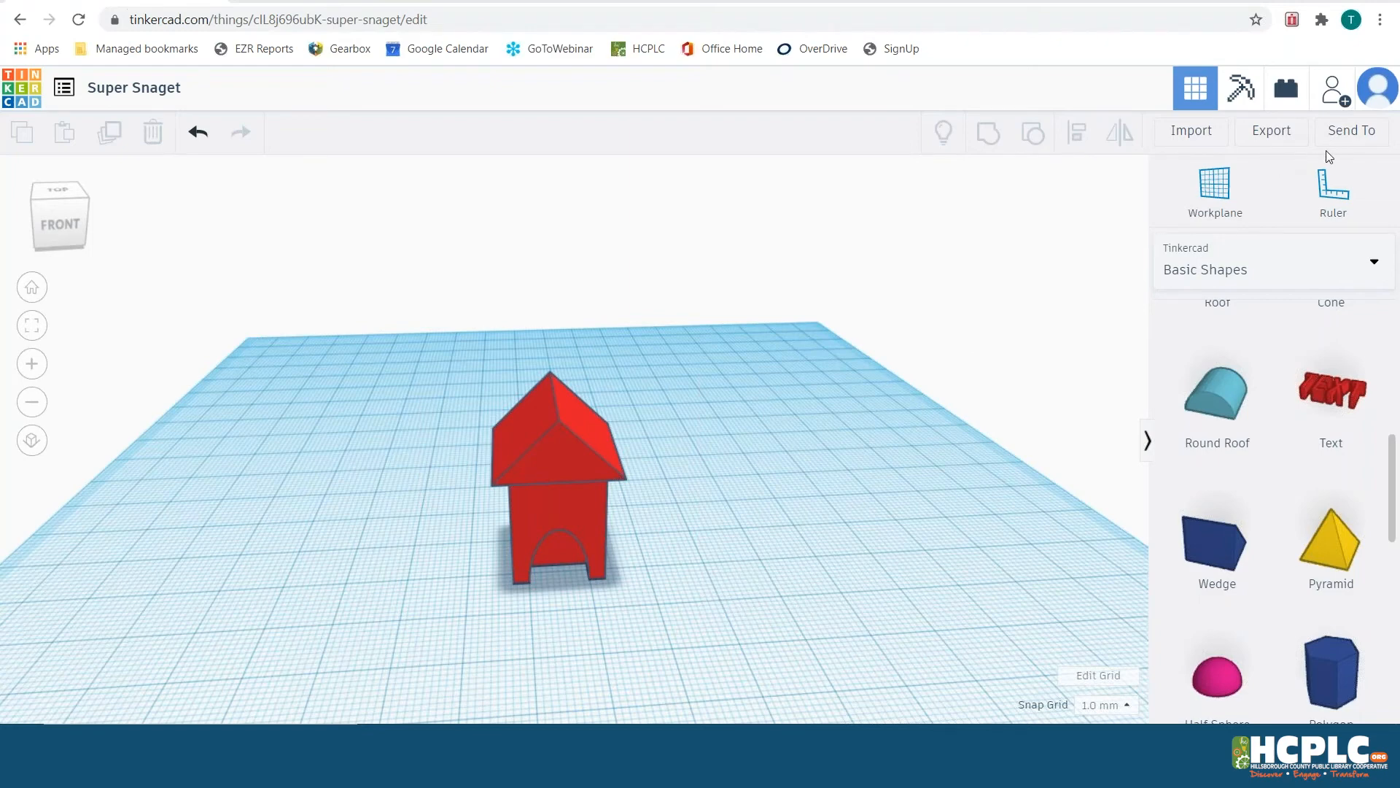
# Recolor the whole house with the dark orange preset color, directly below the regular orange
pyautogui.hotkey('ctrl', 'a')
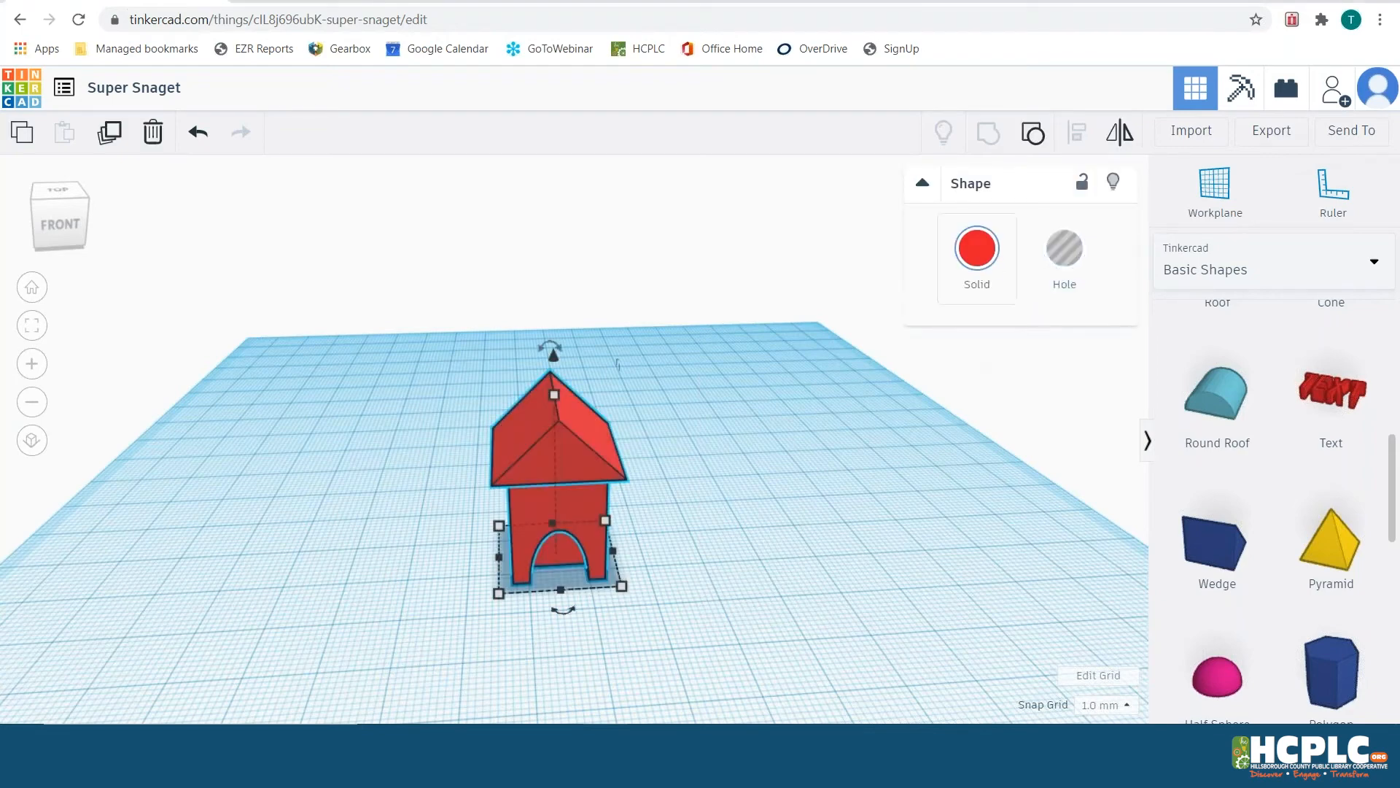
pyautogui.click(981, 256)
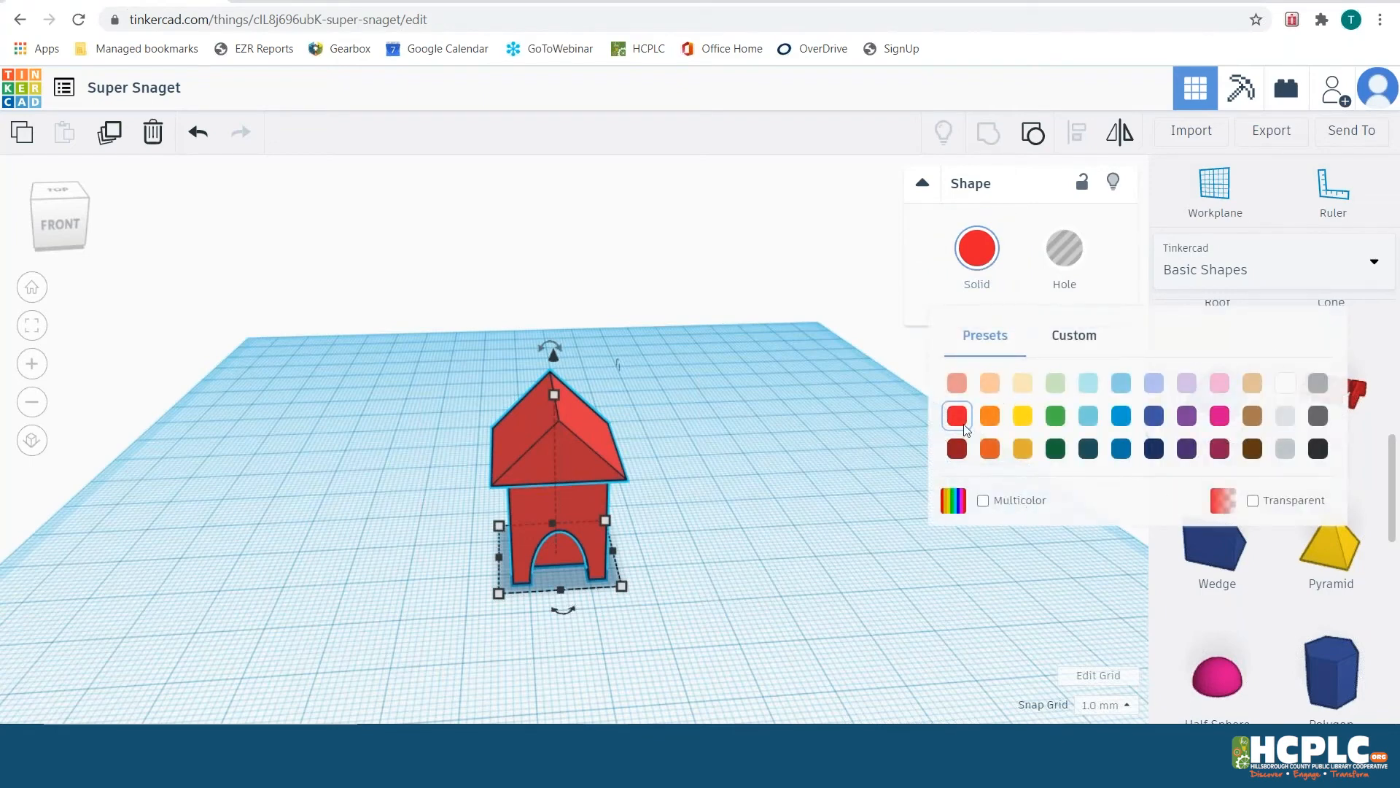
pyautogui.click(1094, 346)
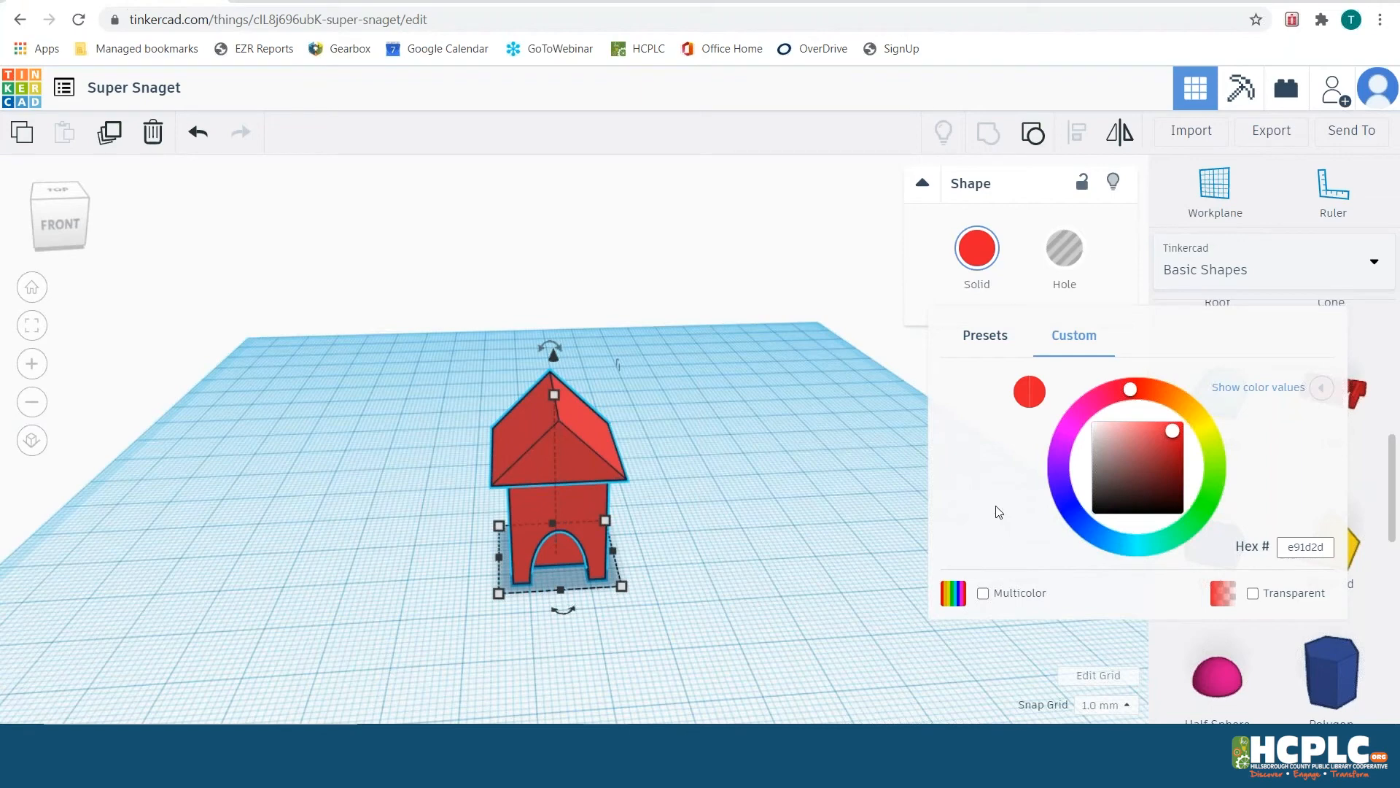
pyautogui.click(992, 341)
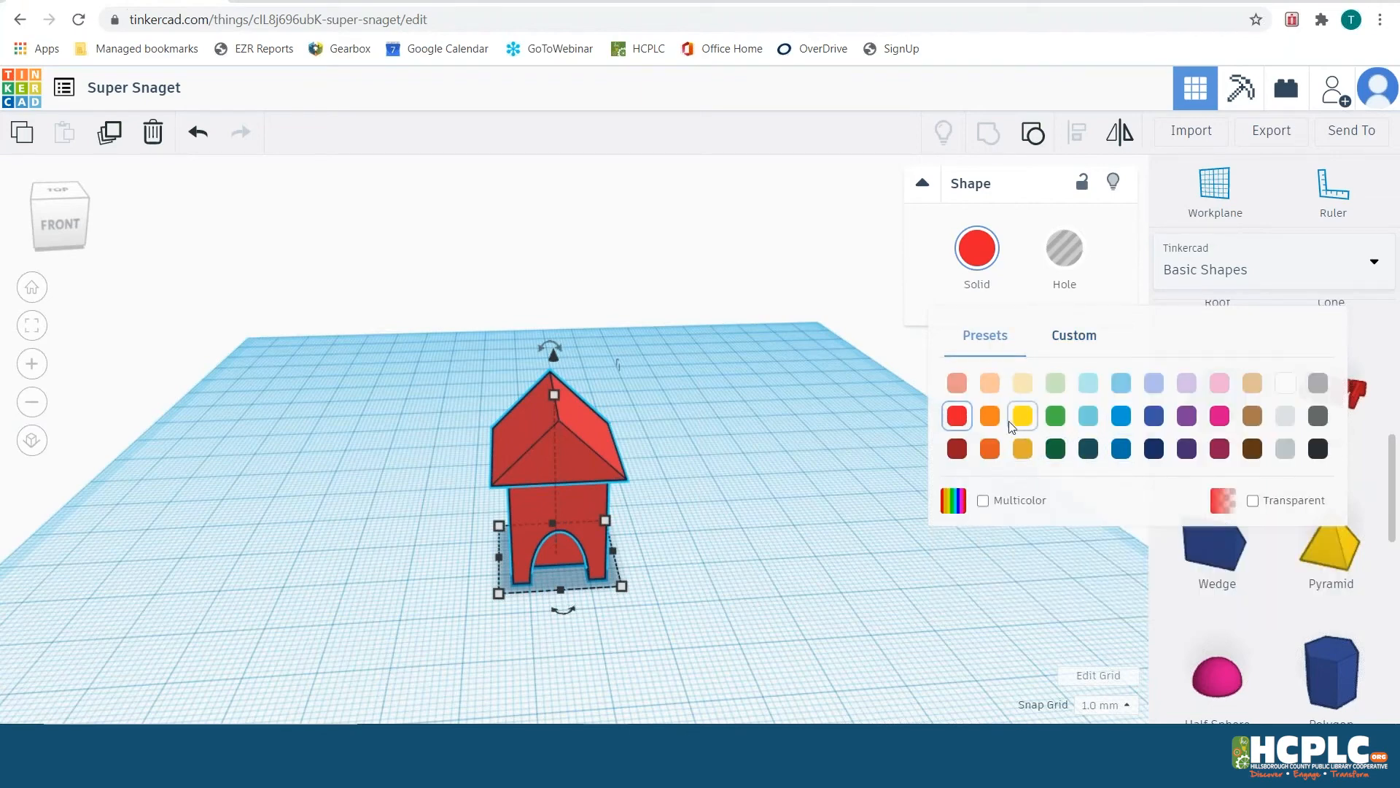
pyautogui.click(991, 450)
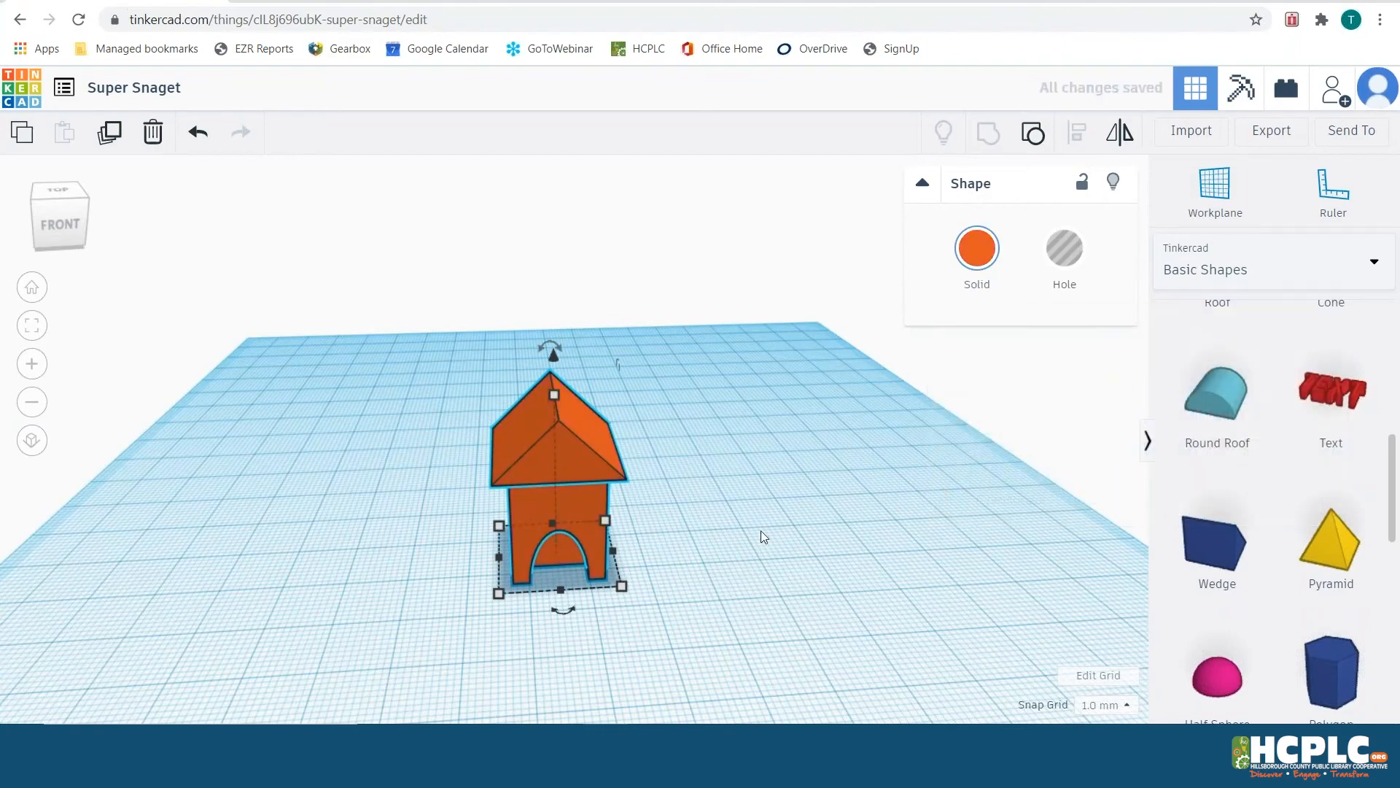
pyautogui.click(719, 551)
pyautogui.moveTo(712, 548); pyautogui.dragTo(838, 511, button='right')
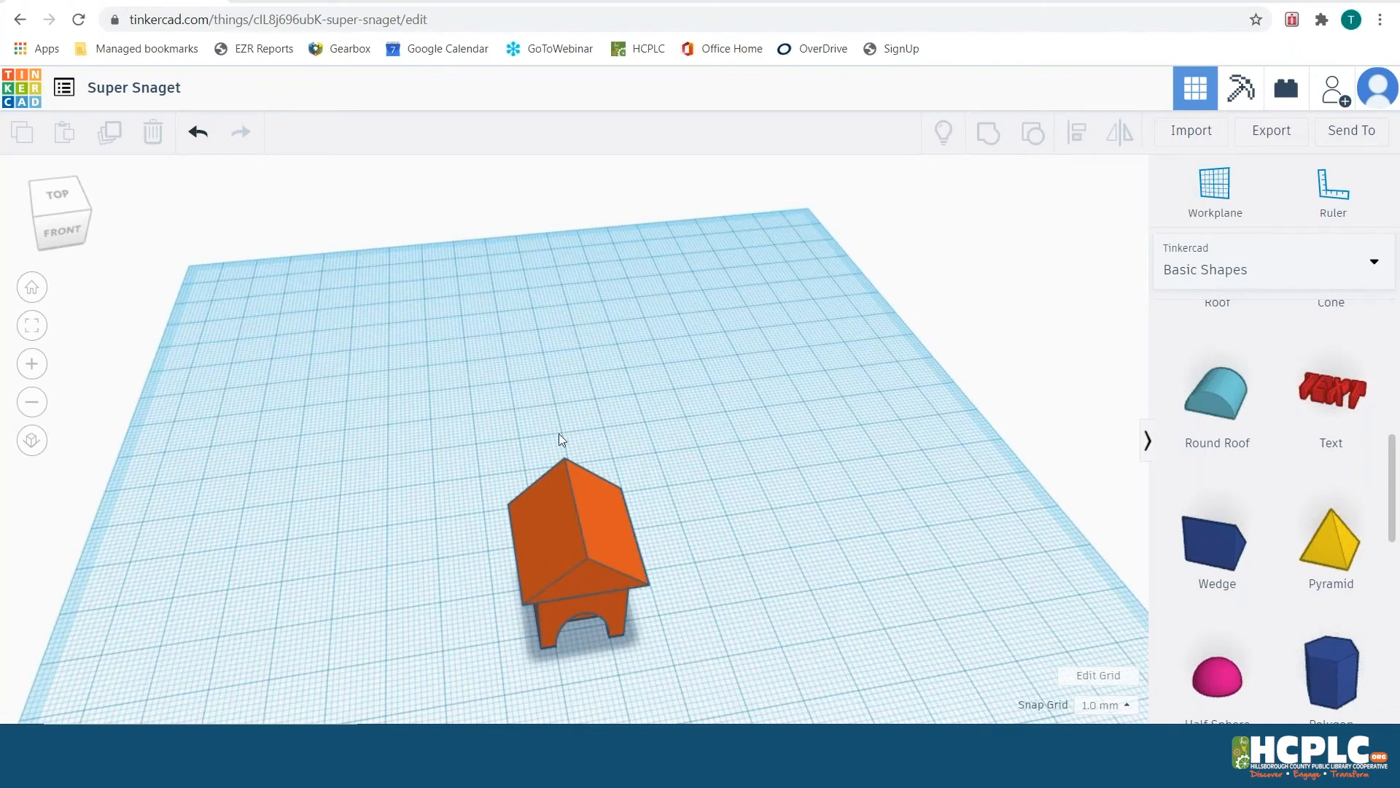
# Place a Scribble shape from the basic shapes on the workplane to the right of the house
pyautogui.scroll(-2, 559, 434)
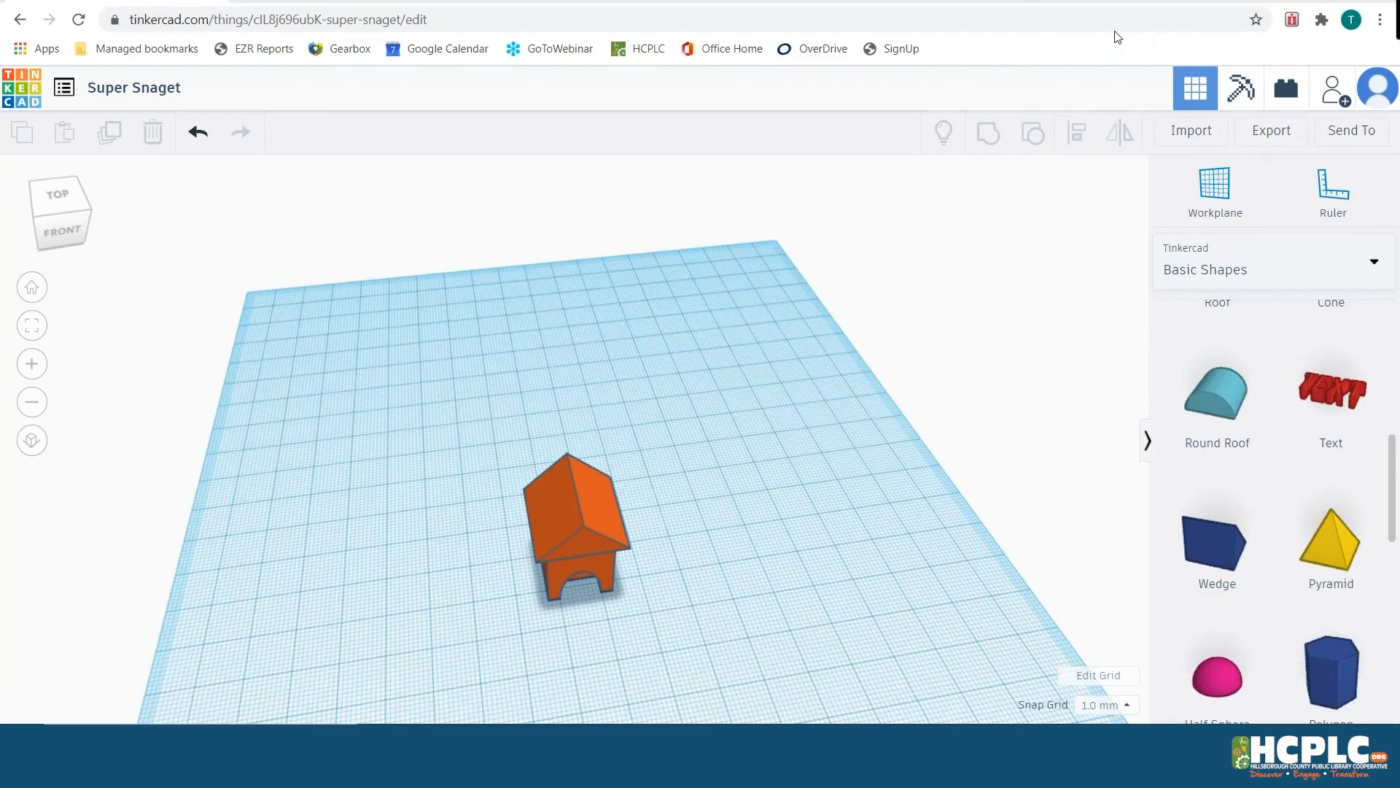
pyautogui.moveTo(674, 546); pyautogui.dragTo(663, 503, button='right')
pyautogui.scroll(5, 662, 511)
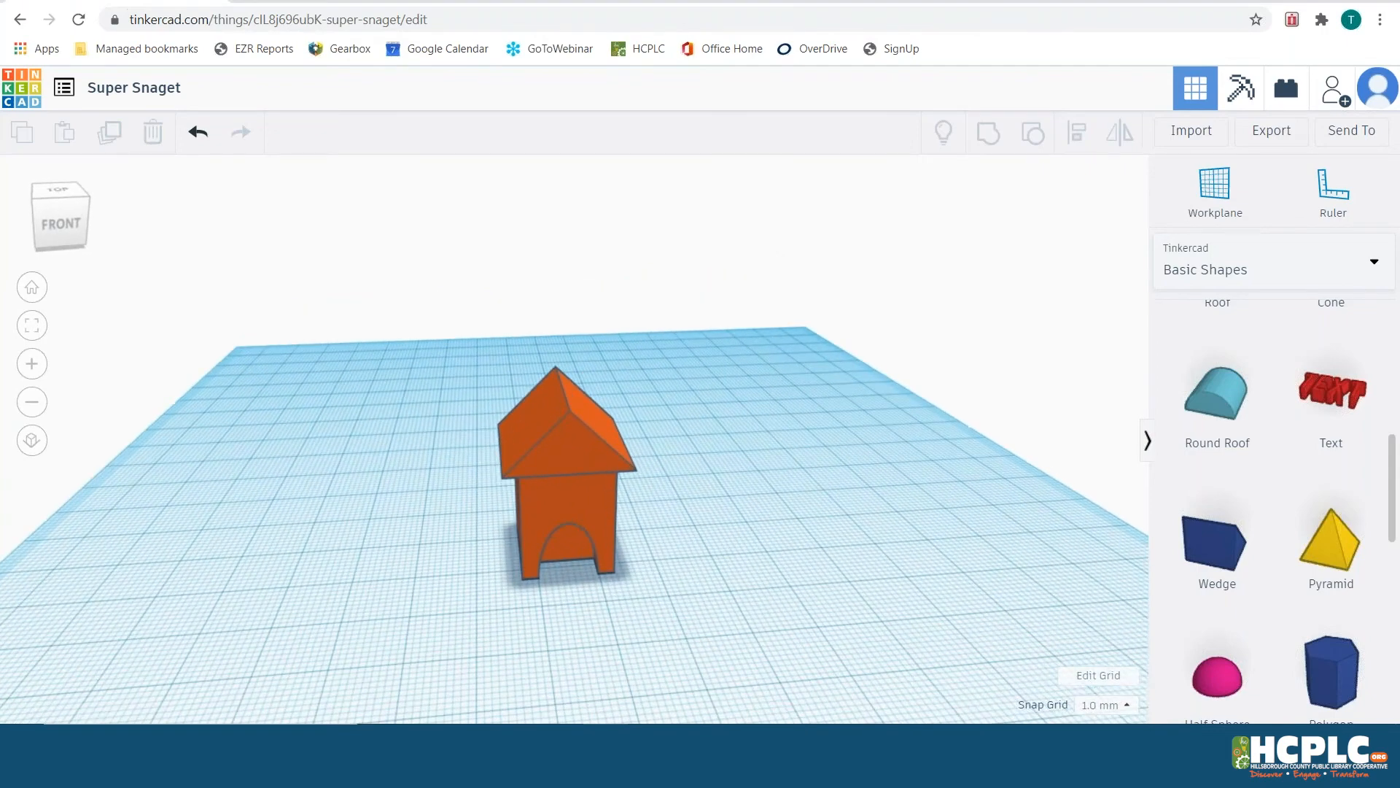
pyautogui.moveTo(1390, 499)
pyautogui.mouseDown()
pyautogui.moveTo(1394, 666)
pyautogui.moveTo(1394, 413)
pyautogui.mouseUp()
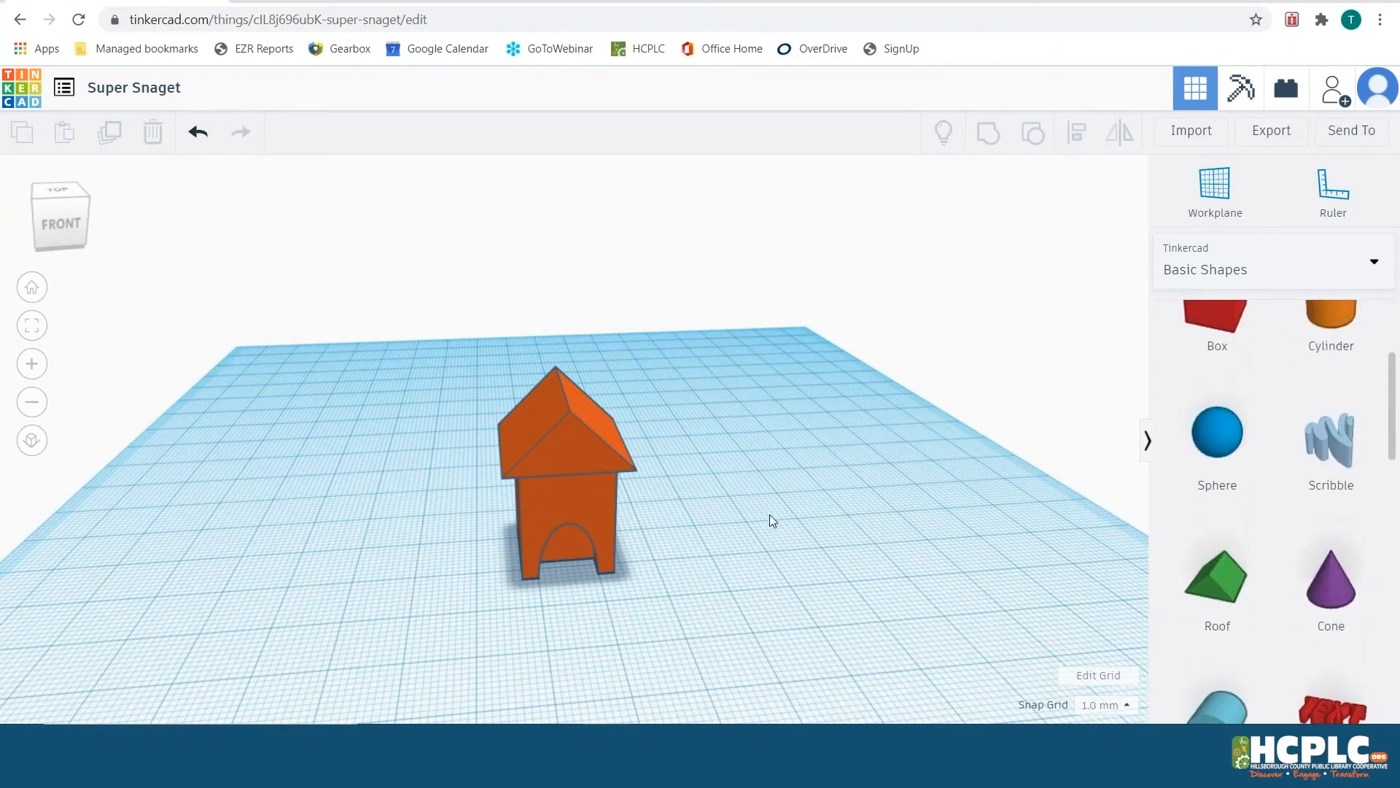
pyautogui.scroll(-2, 769, 514)
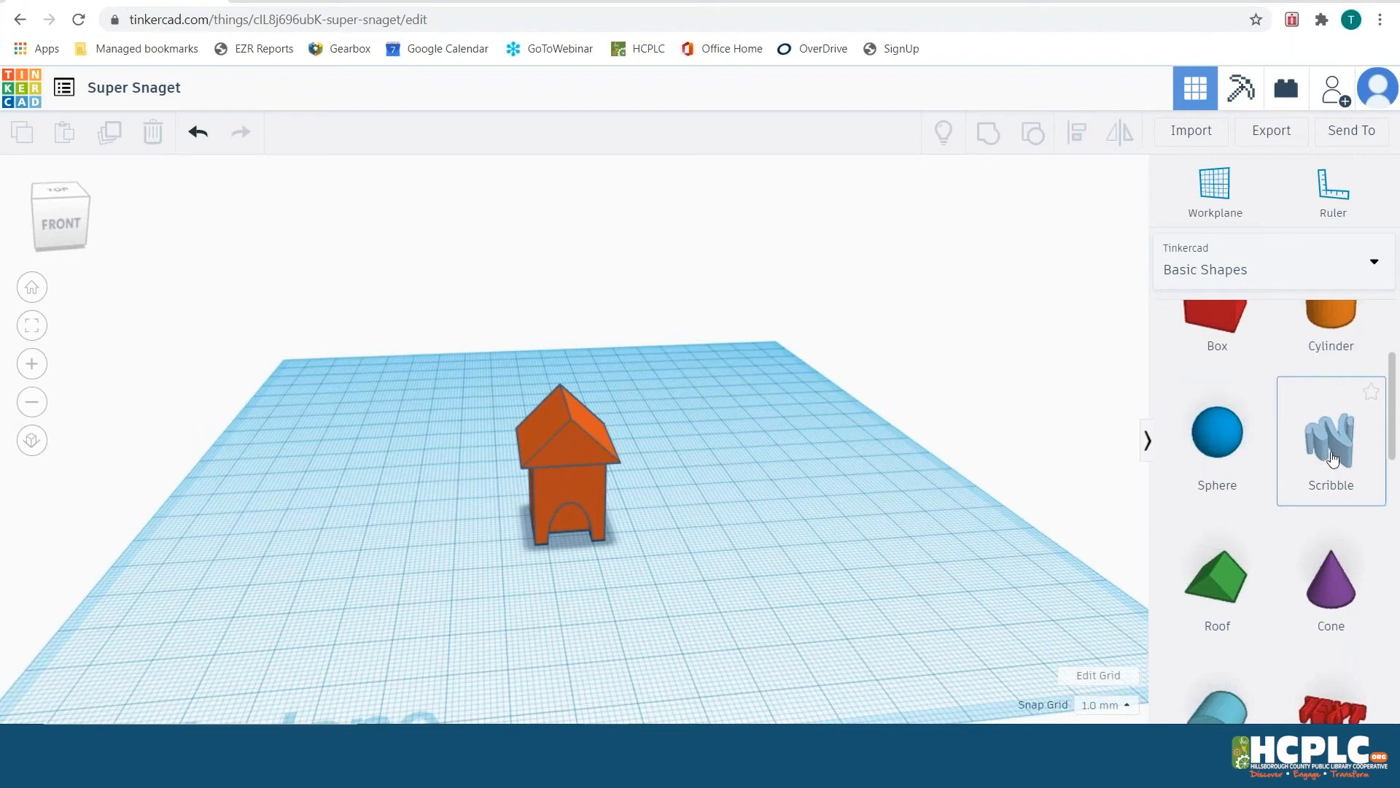
pyautogui.moveTo(1333, 456)
pyautogui.mouseDown()
pyautogui.moveTo(781, 519)
pyautogui.moveTo(716, 496)
pyautogui.mouseUp()
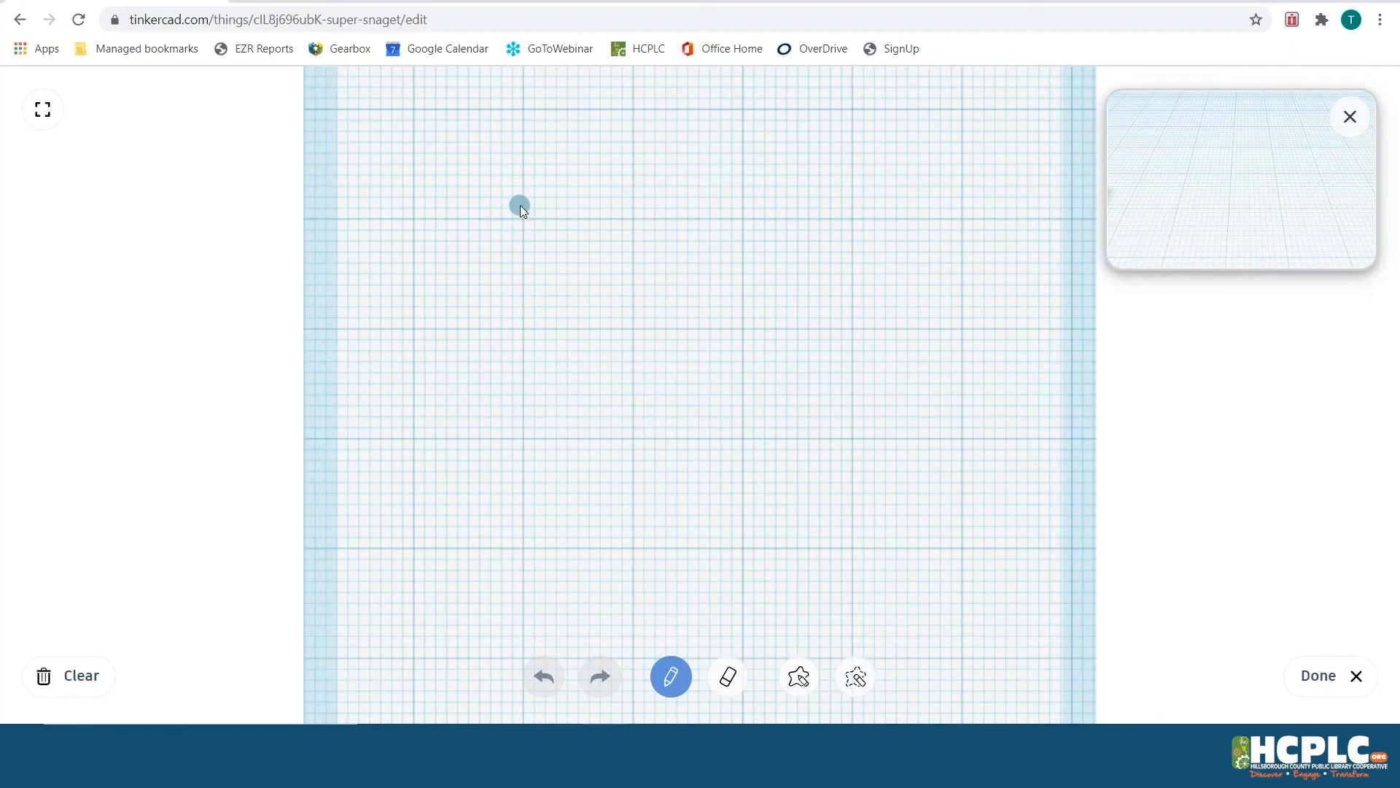
# Draw the text "Hi!" freehand in the scribble editor and finish the scribble
pyautogui.moveTo(521, 206); pyautogui.dragTo(518, 410)
pyautogui.moveTo(584, 195); pyautogui.dragTo(607, 401)
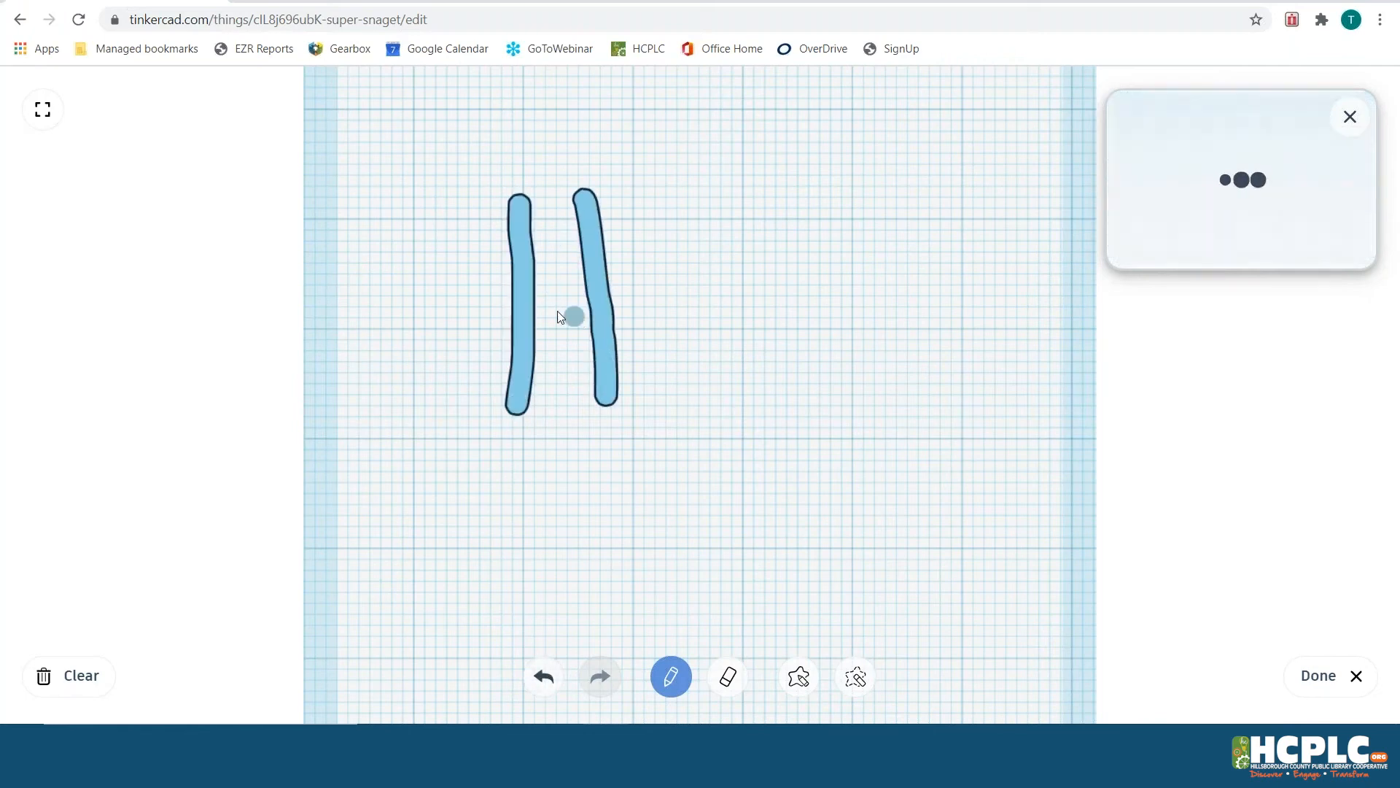
pyautogui.moveTo(536, 311); pyautogui.dragTo(596, 305)
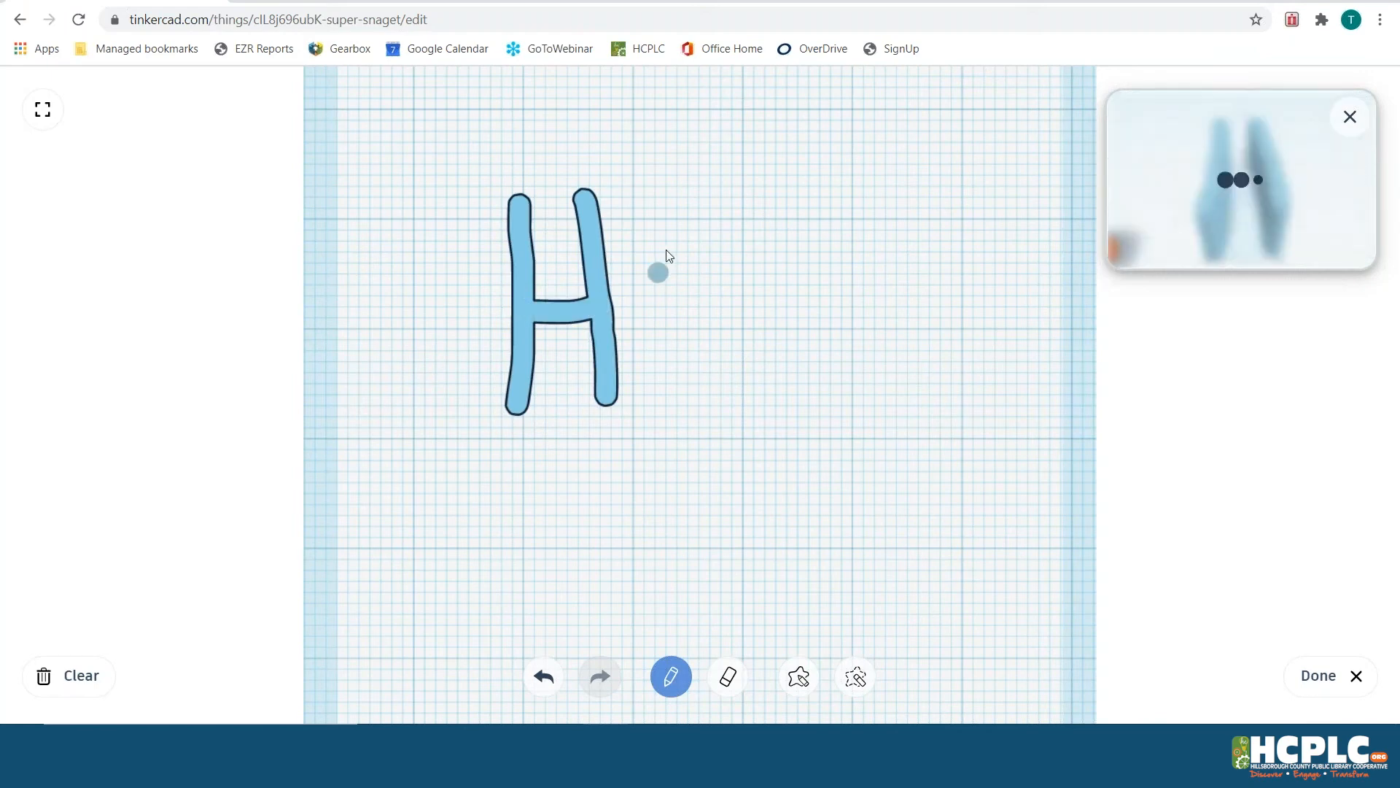
pyautogui.moveTo(668, 245); pyautogui.dragTo(686, 405)
pyautogui.click(664, 187)
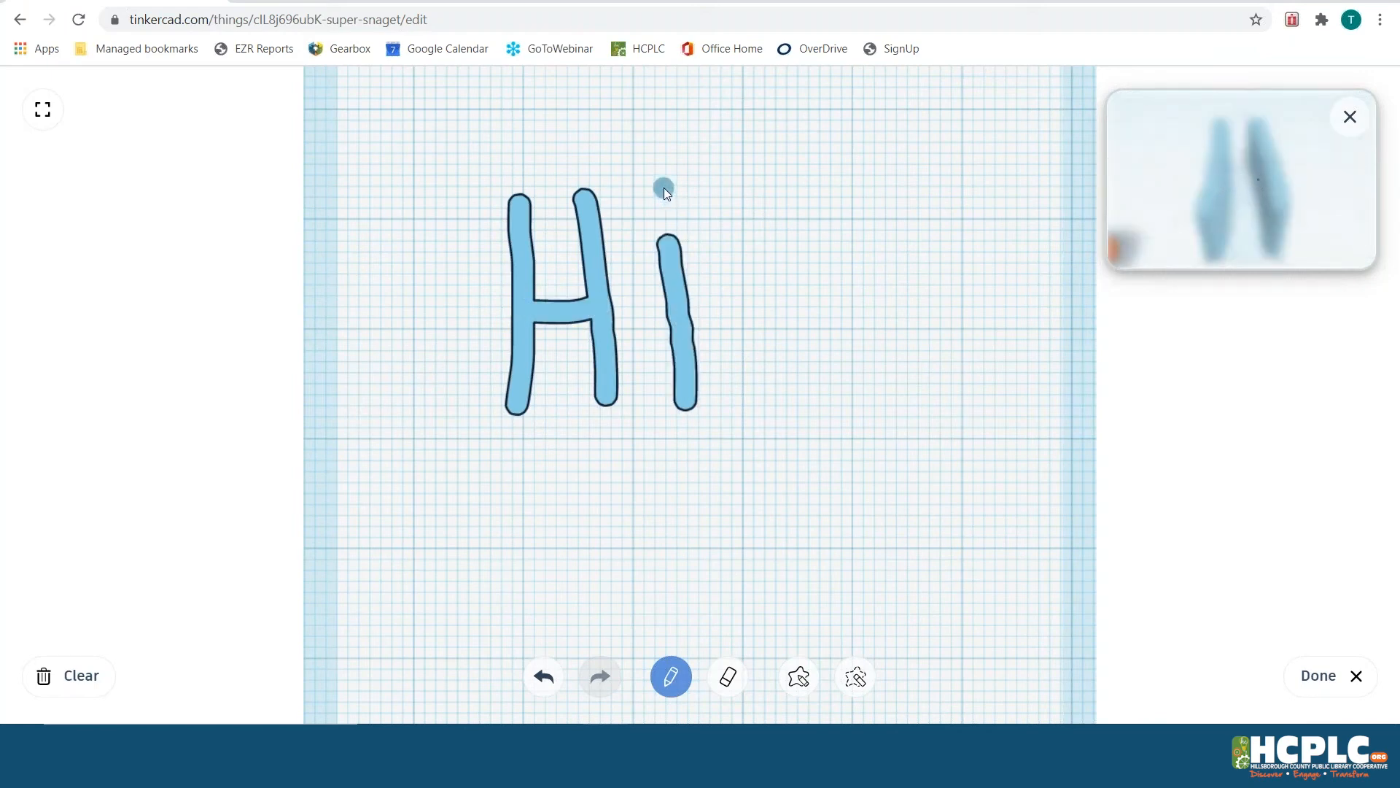
pyautogui.moveTo(738, 172); pyautogui.dragTo(757, 295)
pyautogui.click(766, 384)
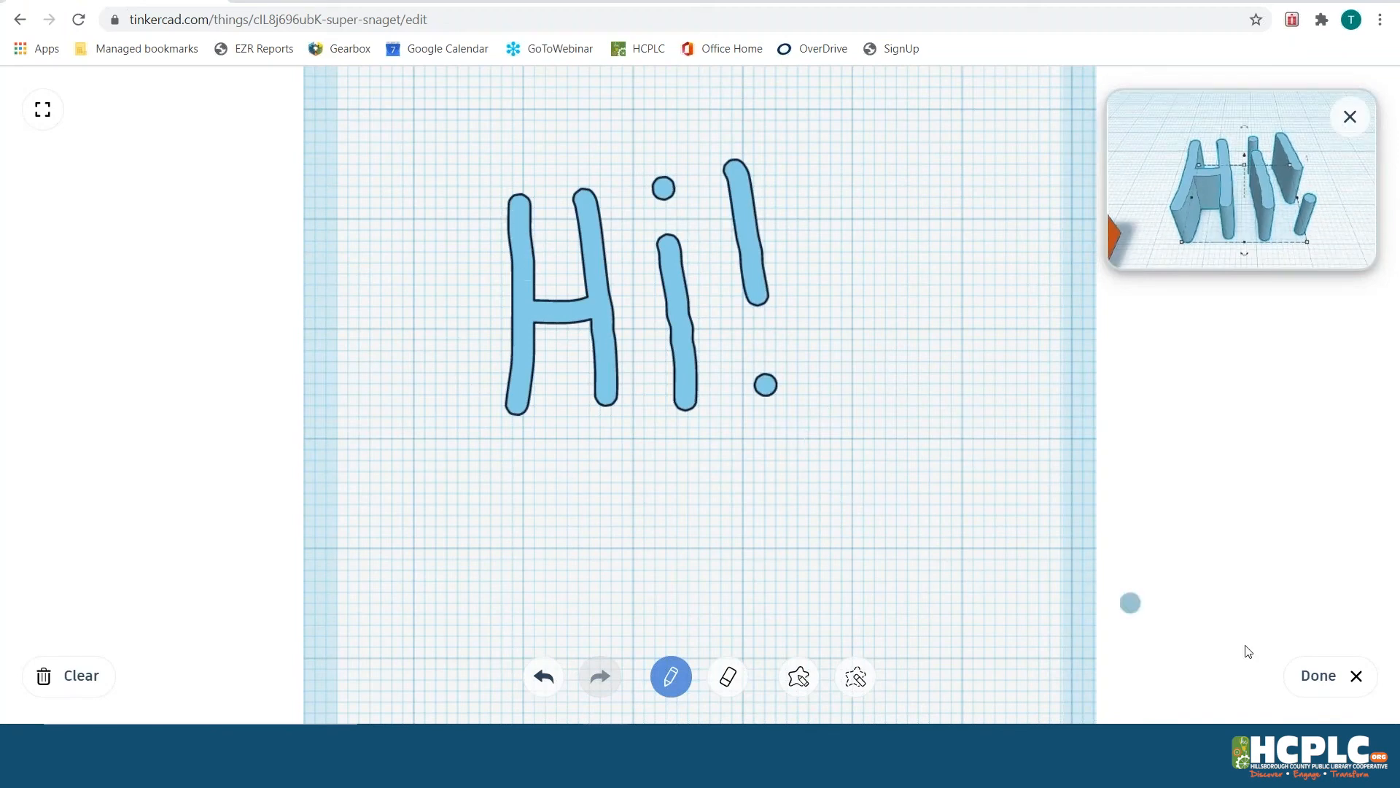
pyautogui.click(1319, 676)
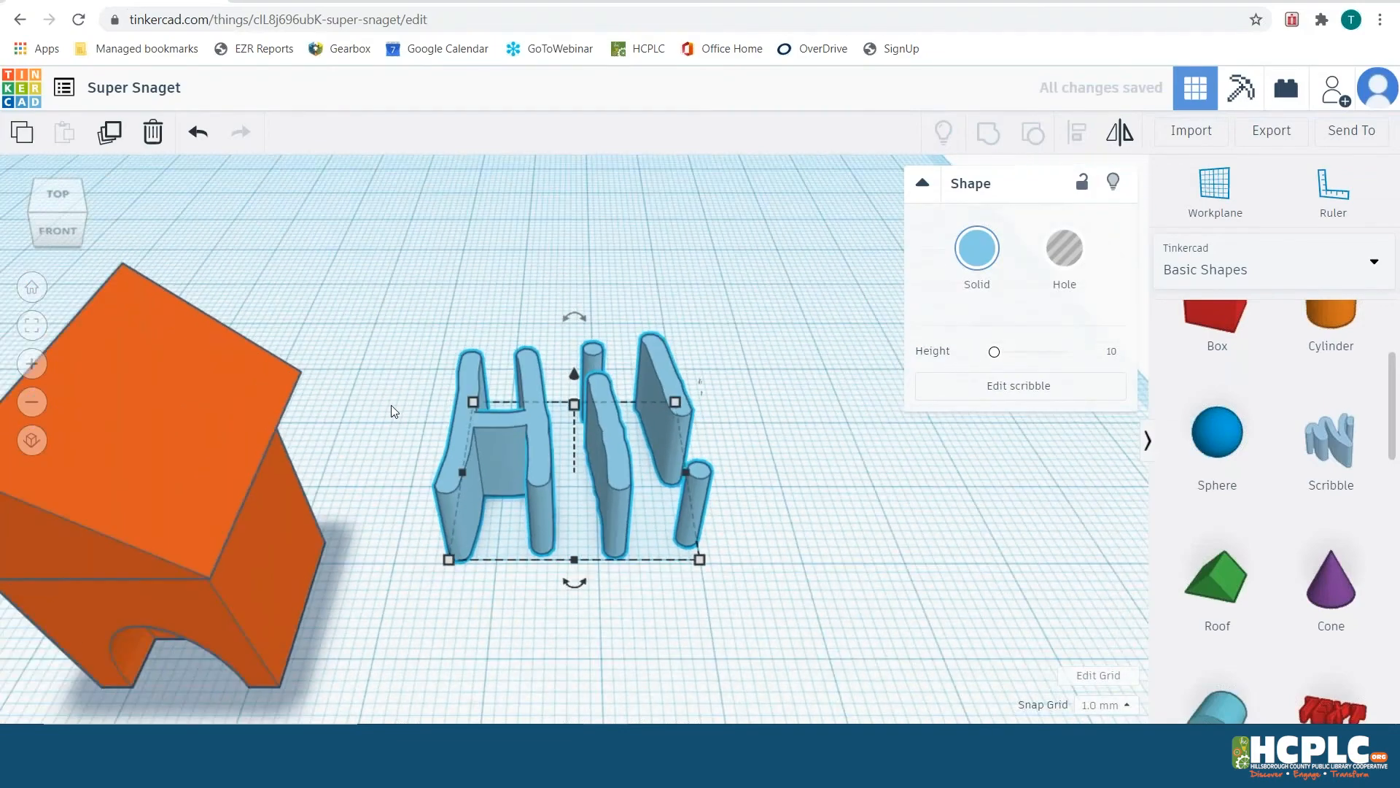
# Move the "Hi!" scribble slightly back and away from the house on the workplane, and deselect it
pyautogui.scroll(4, 620, 487)
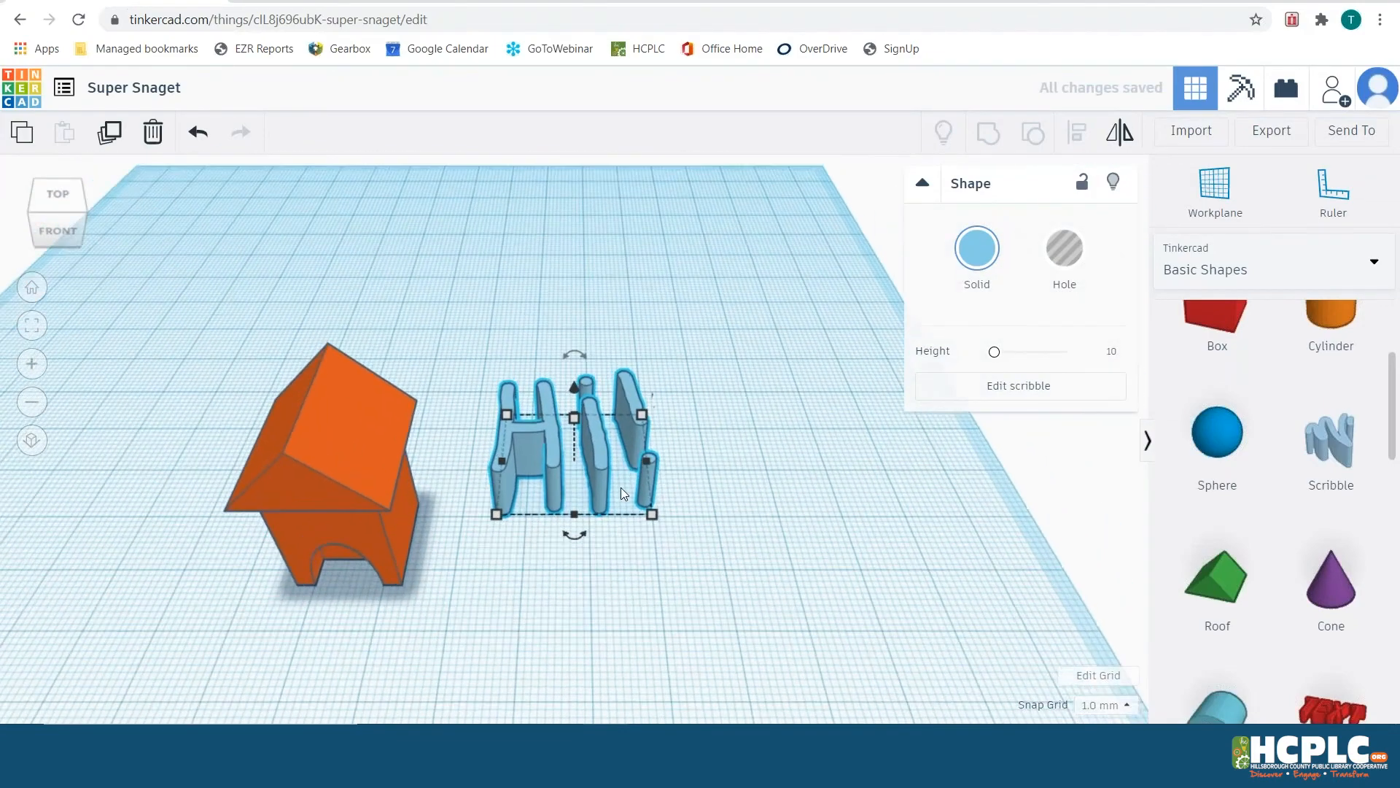
pyautogui.moveTo(496, 426)
pyautogui.mouseDown()
pyautogui.moveTo(515, 430)
pyautogui.moveTo(525, 350)
pyautogui.moveTo(509, 517)
pyautogui.moveTo(574, 379)
pyautogui.moveTo(557, 381)
pyautogui.mouseUp()
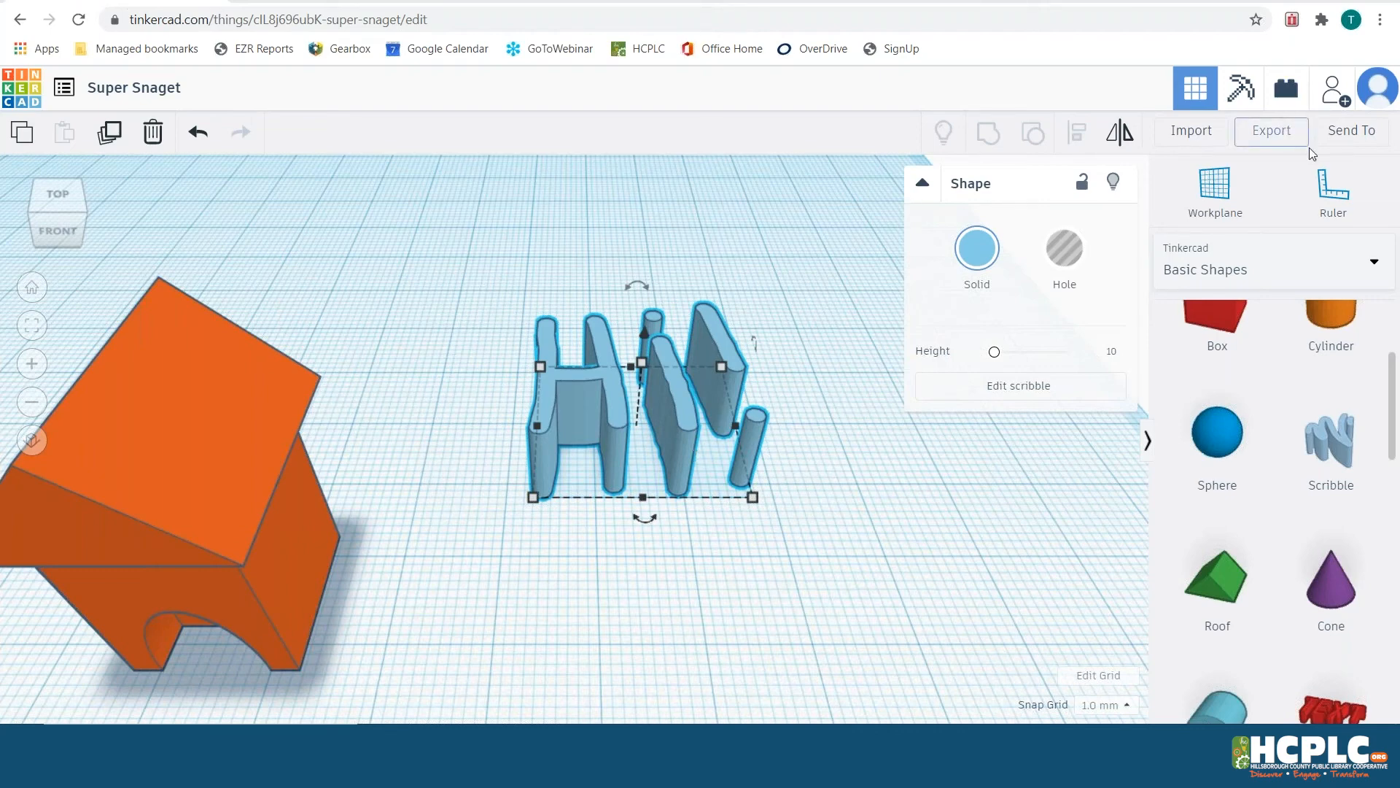
pyautogui.click(923, 183)
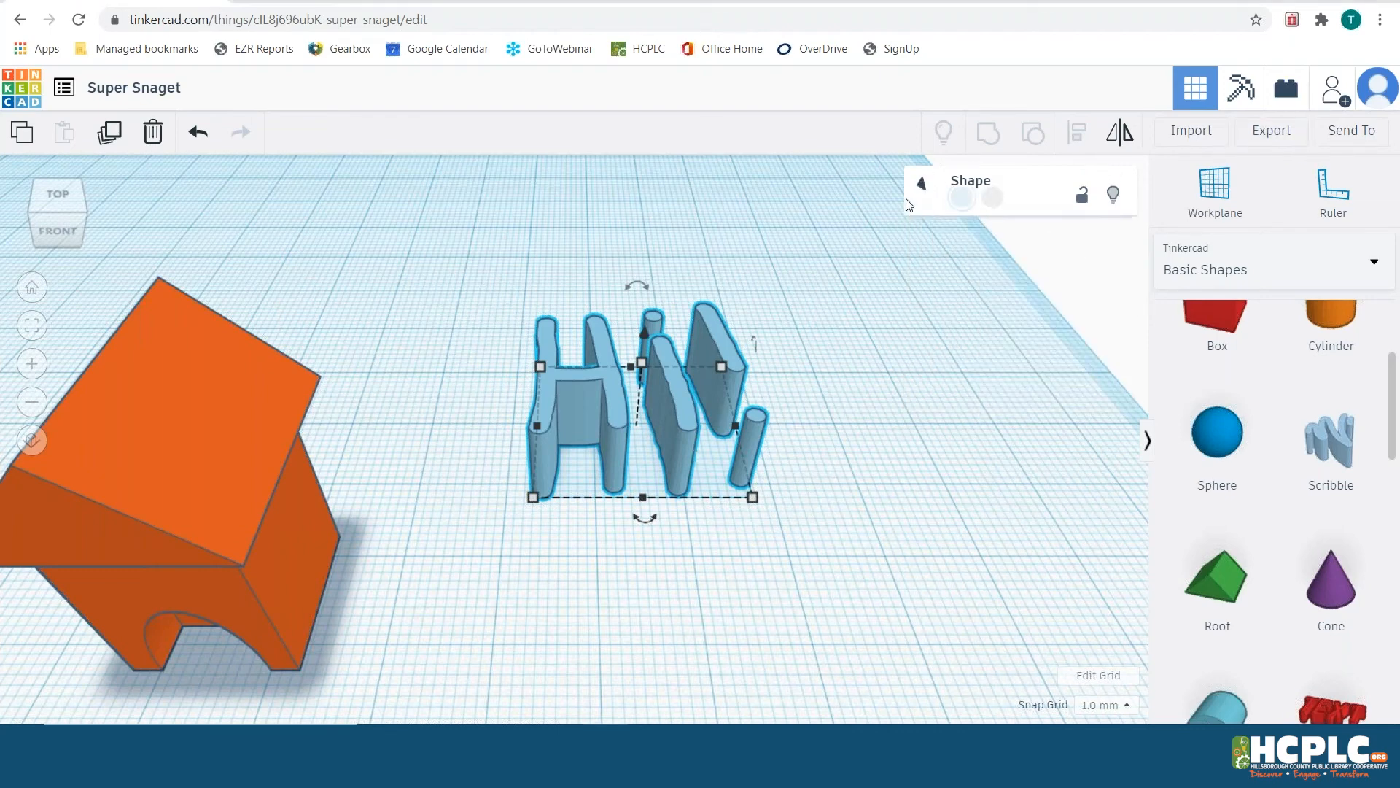
pyautogui.click(919, 417)
pyautogui.scroll(3, 462, 161)
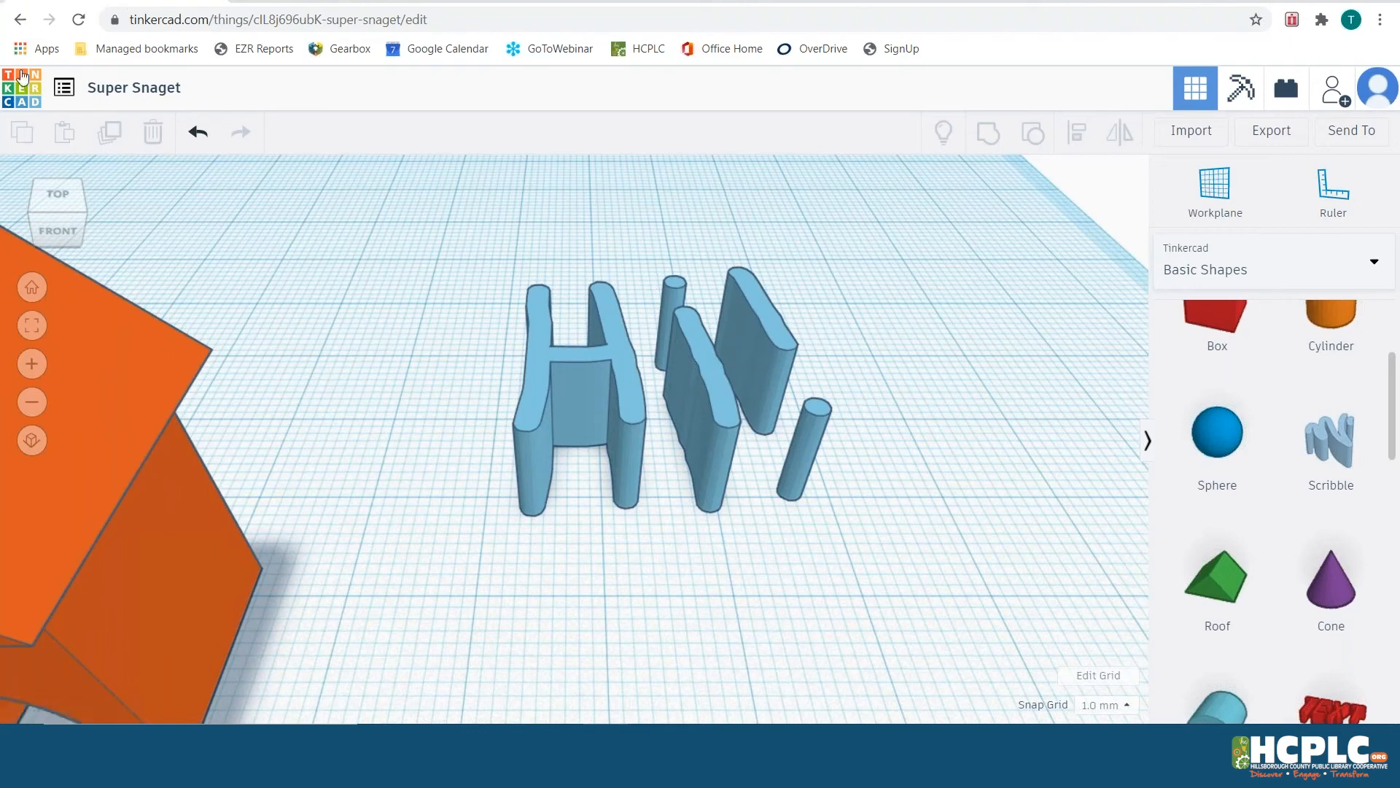
# Leave the design for the dashboard, open the Learn page, and look through the 3D Starters and the next steps below
pyautogui.click(66, 102)
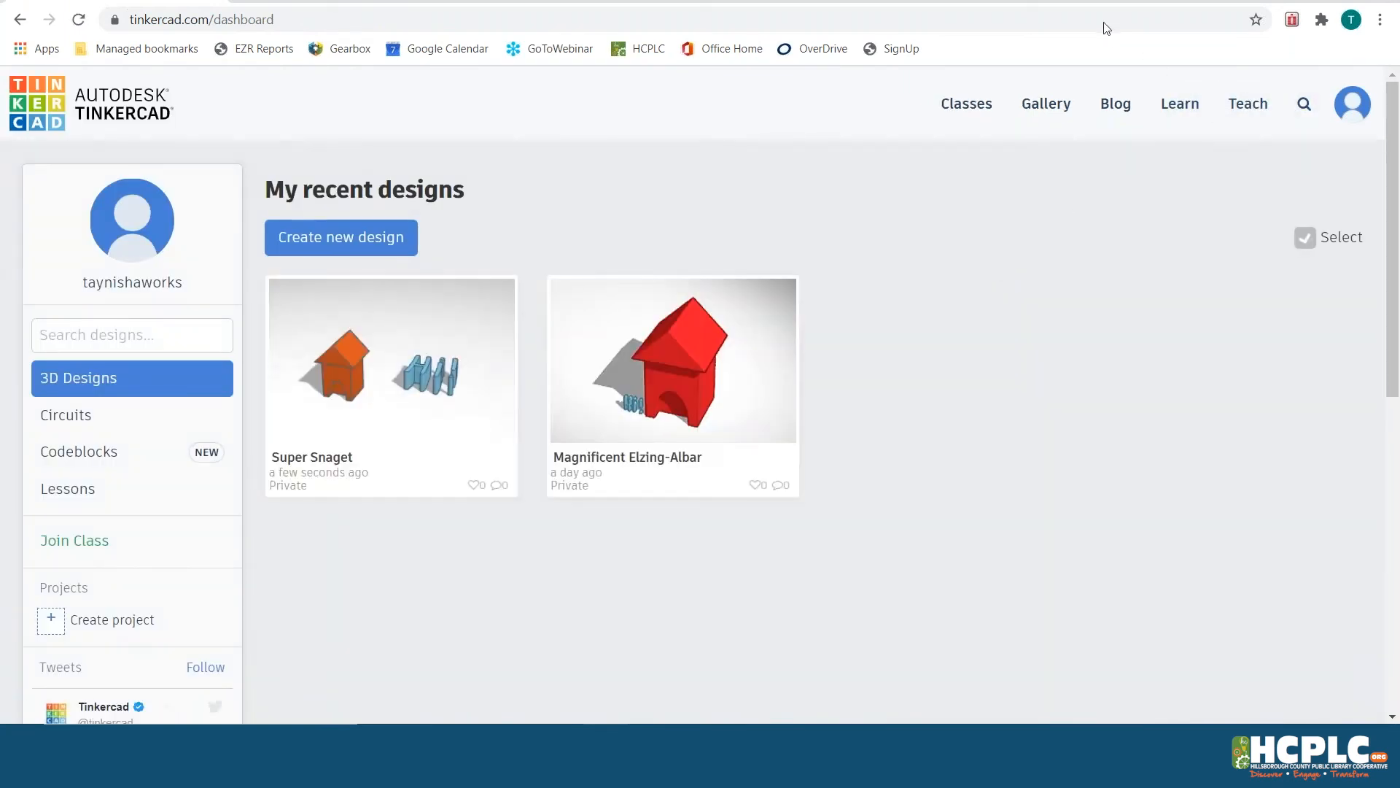
pyautogui.click(1189, 107)
pyautogui.scroll(-7, 727, 325)
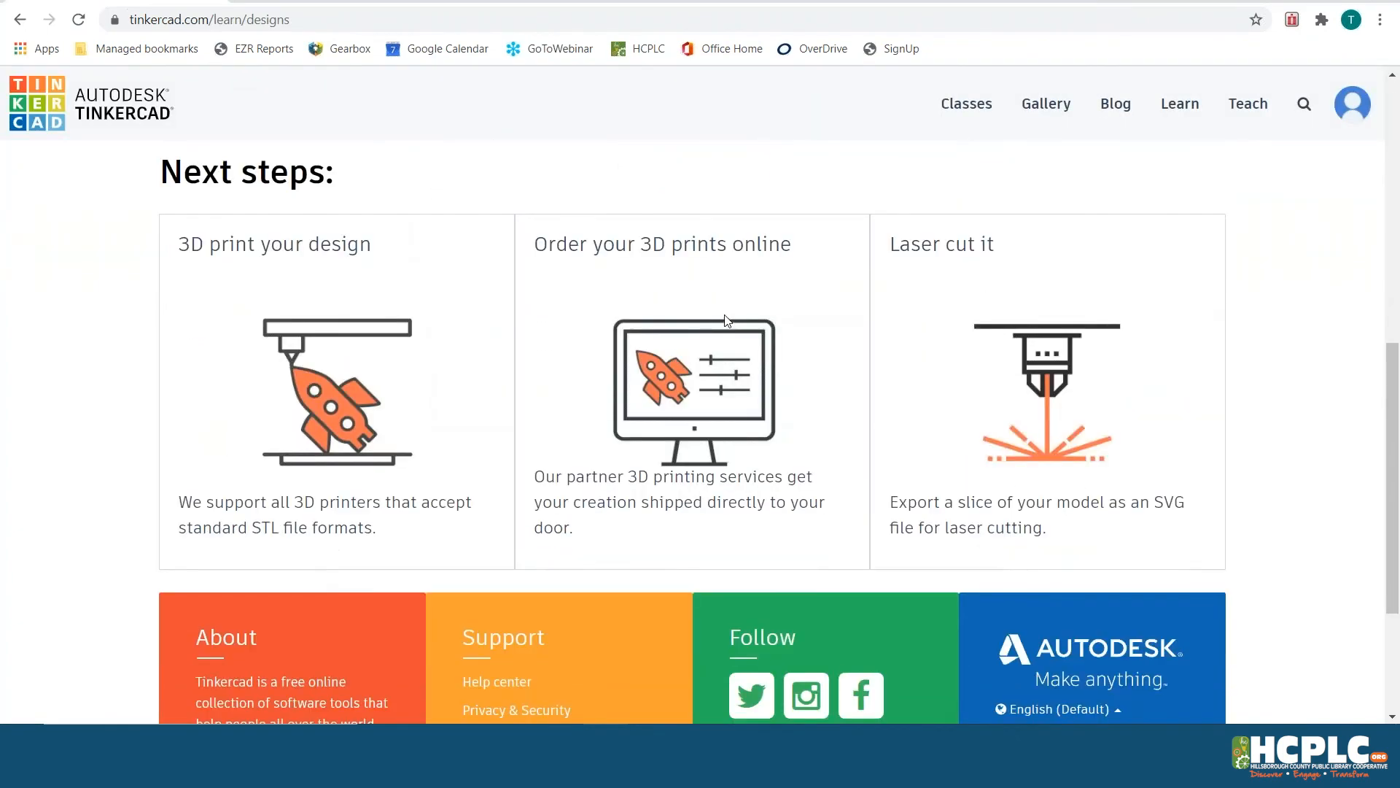
pyautogui.scroll(5, 727, 319)
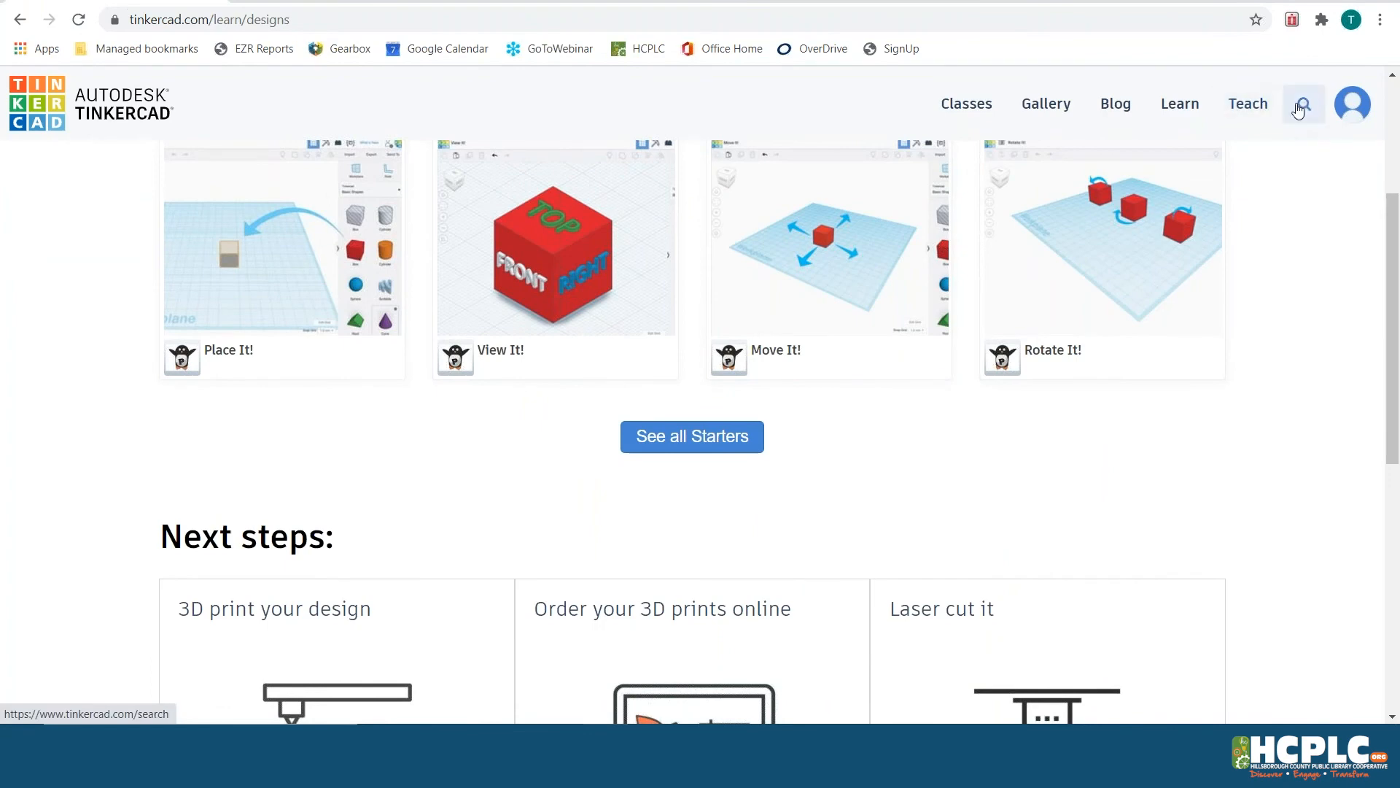
pyautogui.scroll(-3, 913, 374)
pyautogui.scroll(-4, 911, 380)
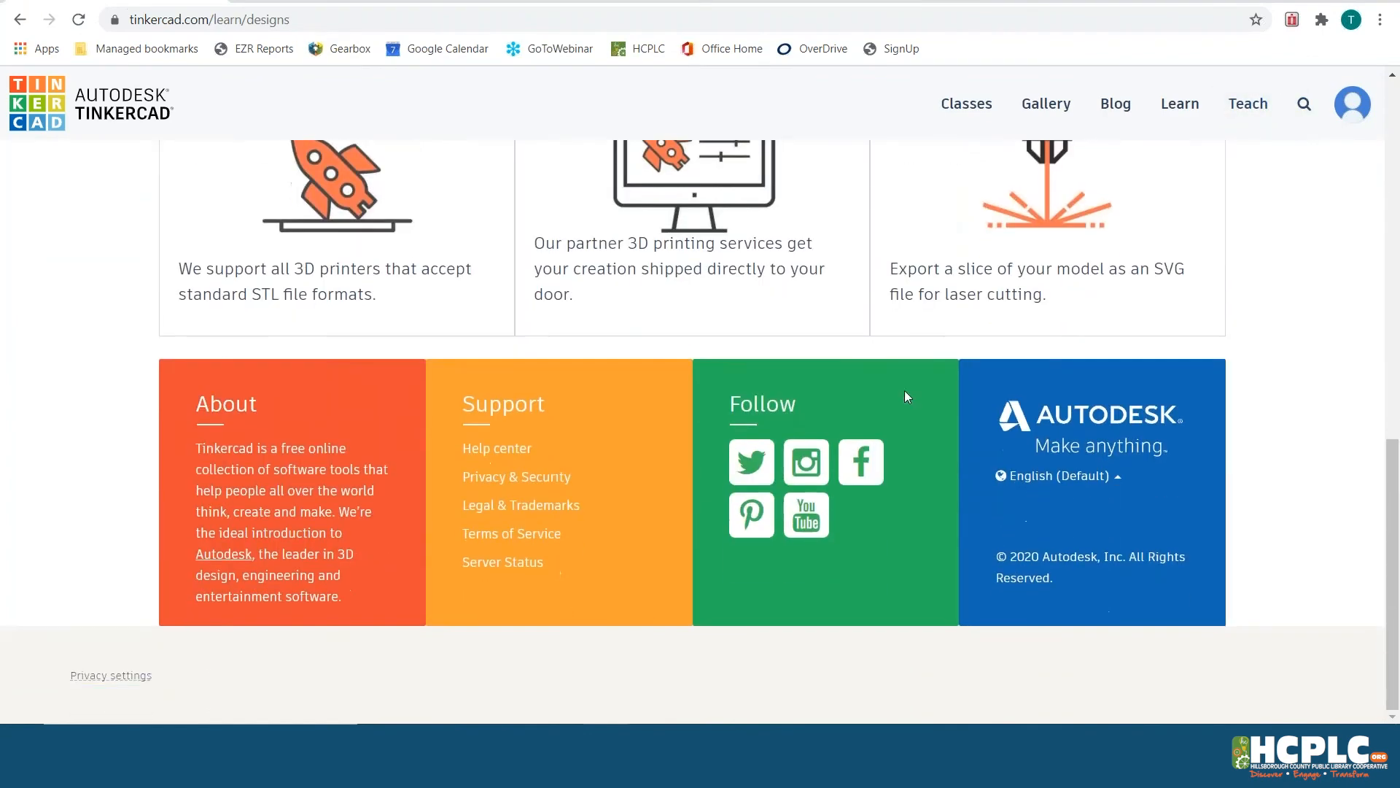
pyautogui.scroll(4, 904, 388)
pyautogui.scroll(5, 904, 377)
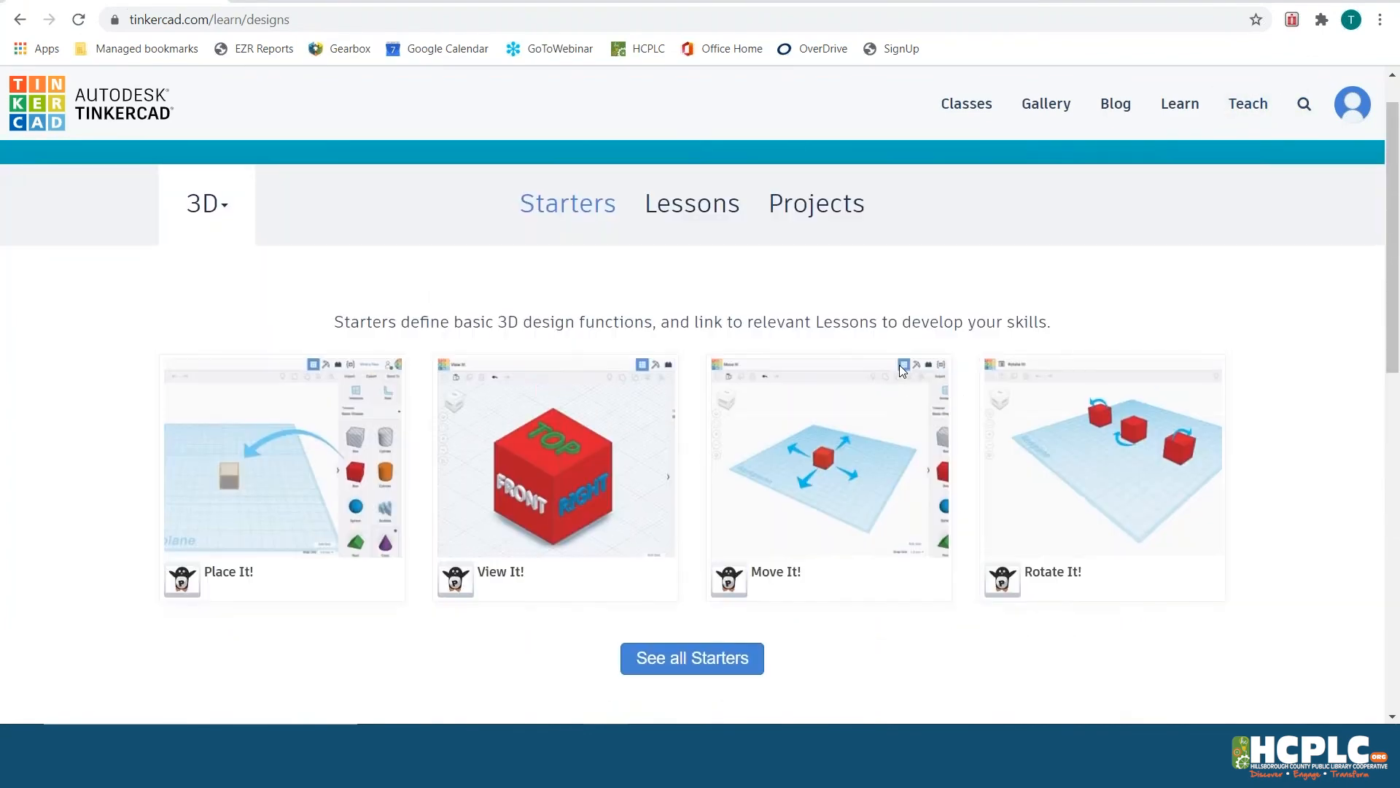
# Open the 3D Lessons on the Learn page and look through the offered lessons
pyautogui.click(692, 206)
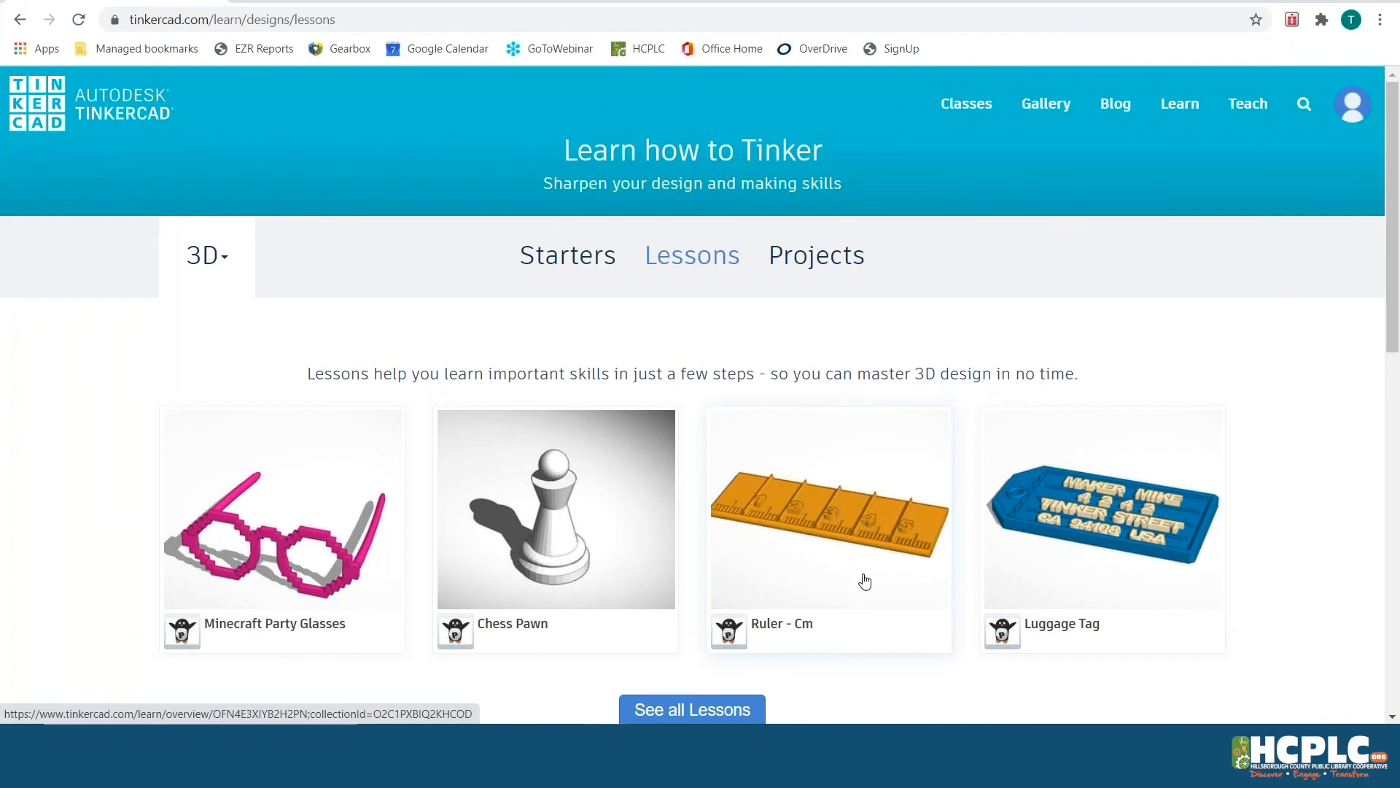
pyautogui.scroll(-5, 853, 525)
pyautogui.scroll(-7, 846, 511)
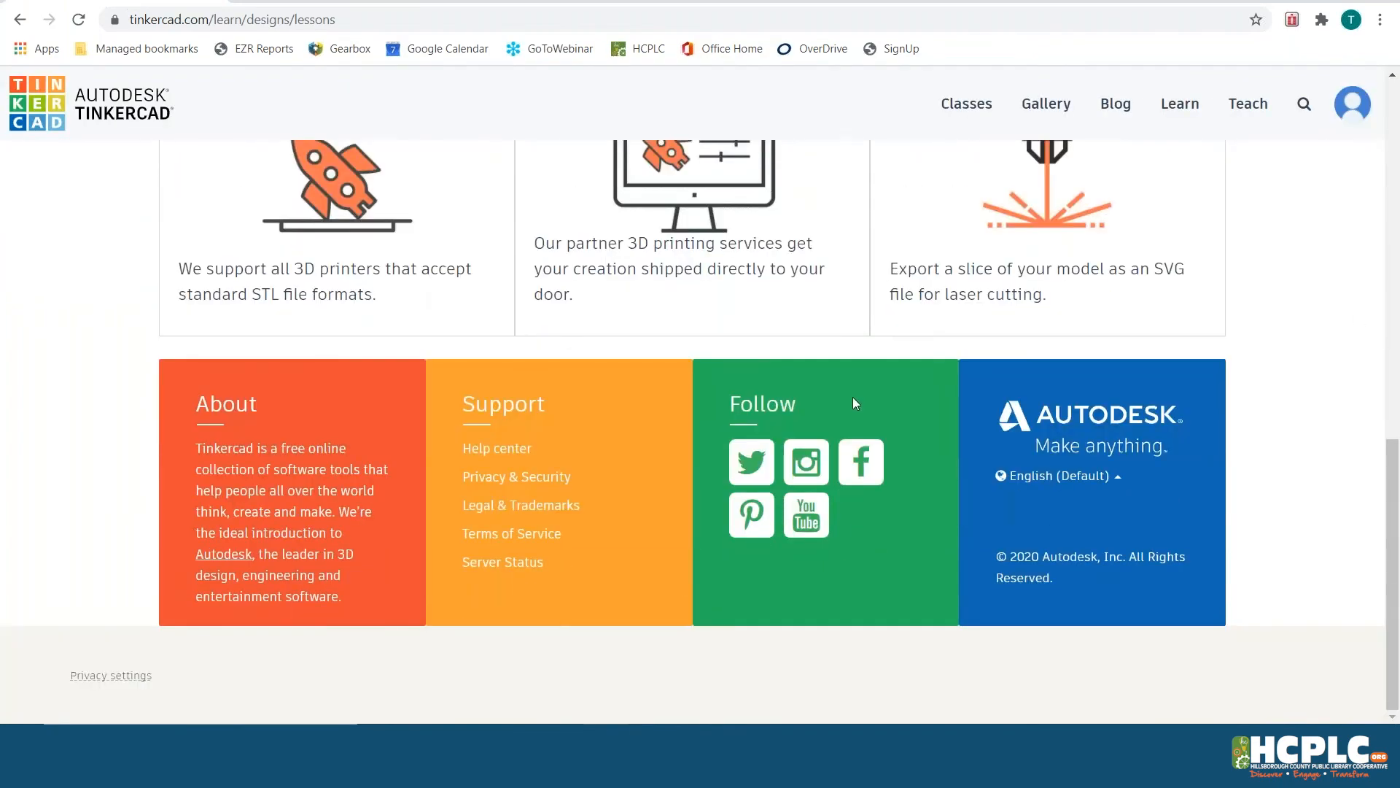
pyautogui.scroll(5, 850, 394)
pyautogui.scroll(2, 784, 313)
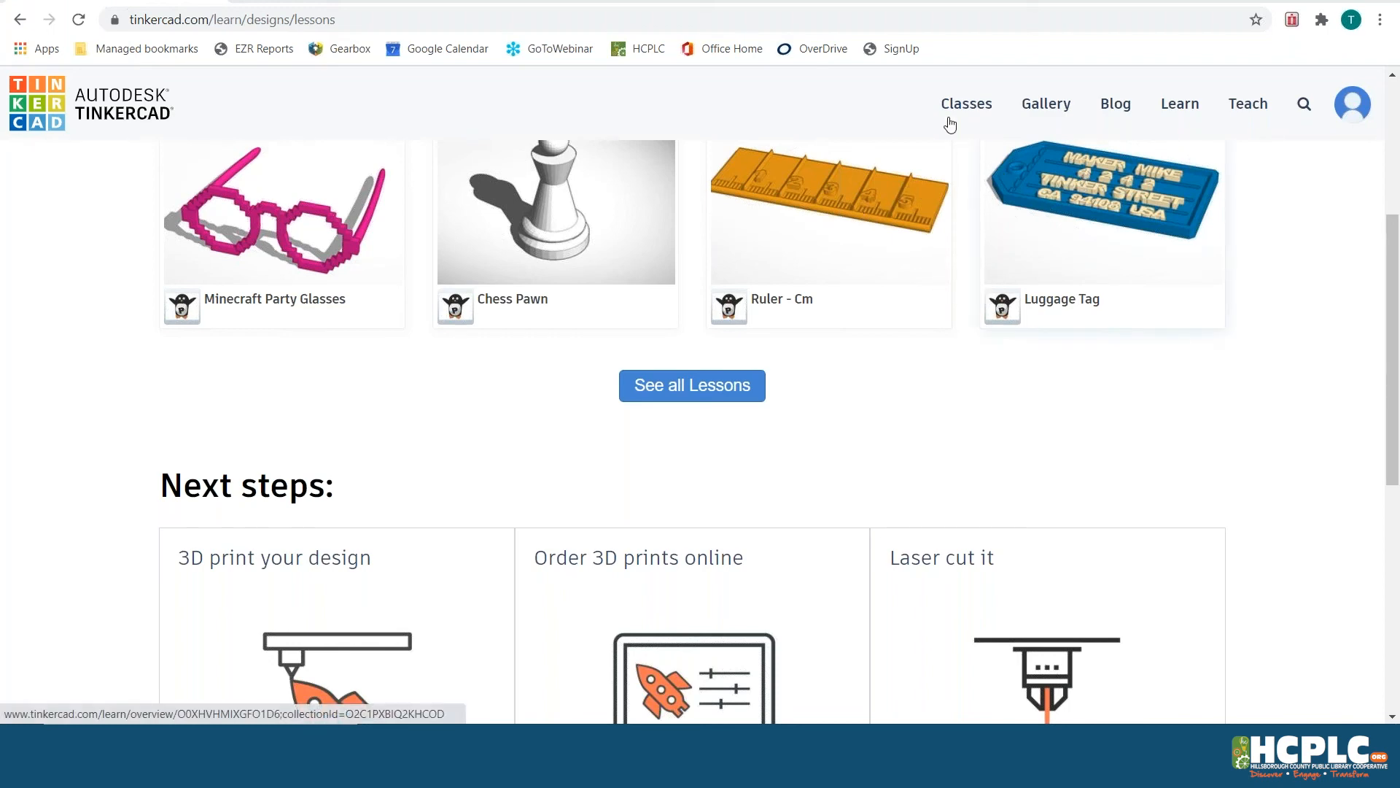
pyautogui.scroll(5, 948, 117)
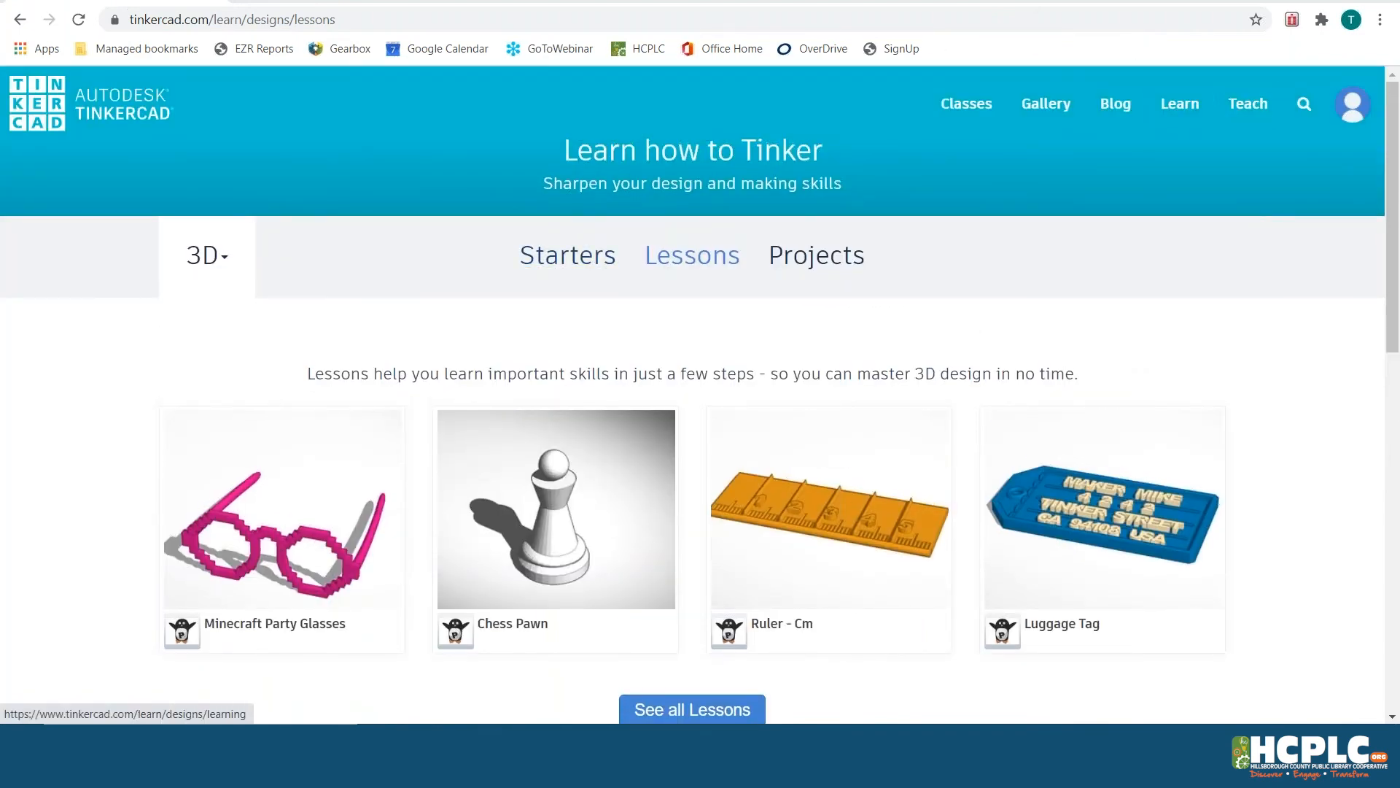
# Reopen the Super Snaget design for editing from the profile page, and move the "Hi!" scribble closer to the house
pyautogui.click(1353, 104)
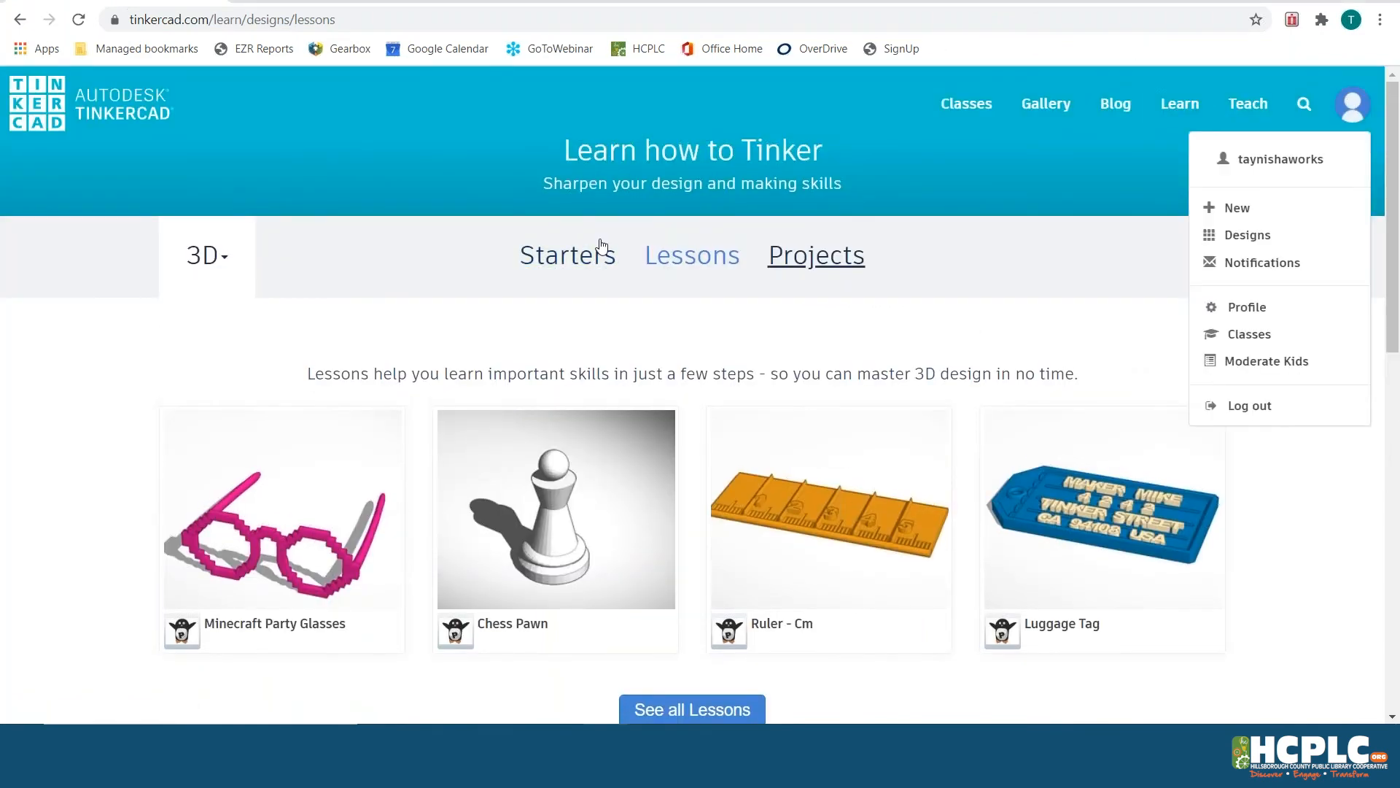
pyautogui.click(1290, 160)
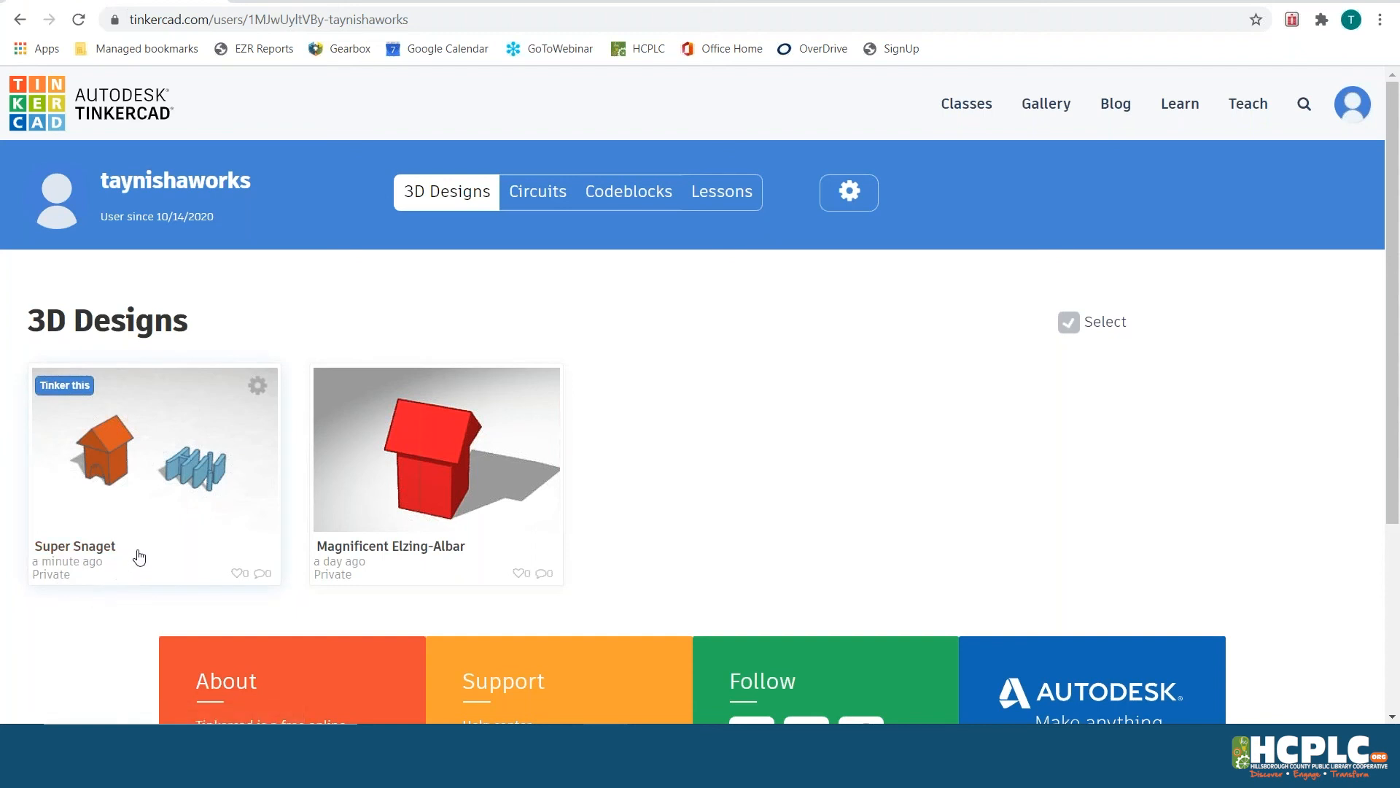
pyautogui.click(157, 414)
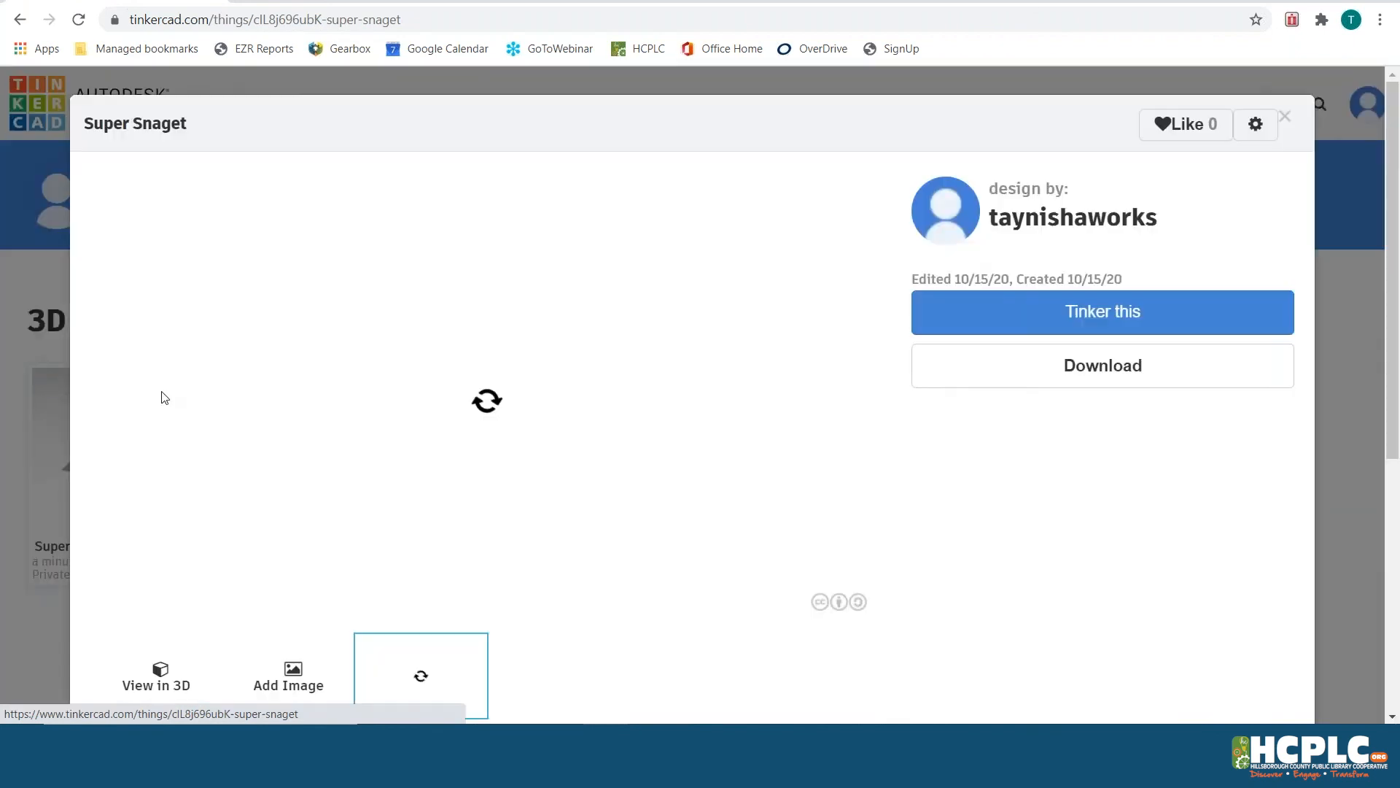
pyautogui.click(1009, 316)
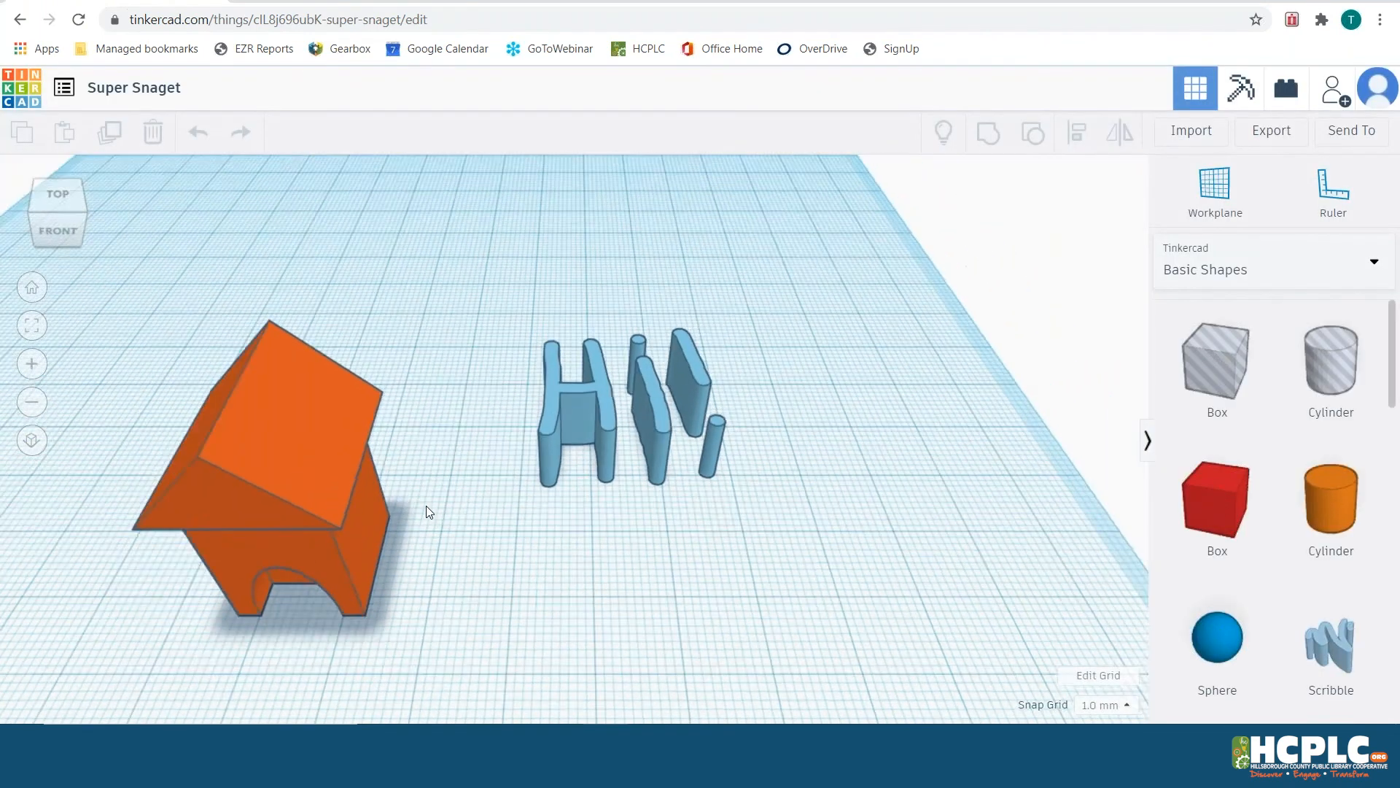
pyautogui.moveTo(594, 461)
pyautogui.mouseDown()
pyautogui.moveTo(595, 510)
pyautogui.moveTo(547, 525)
pyautogui.mouseUp()
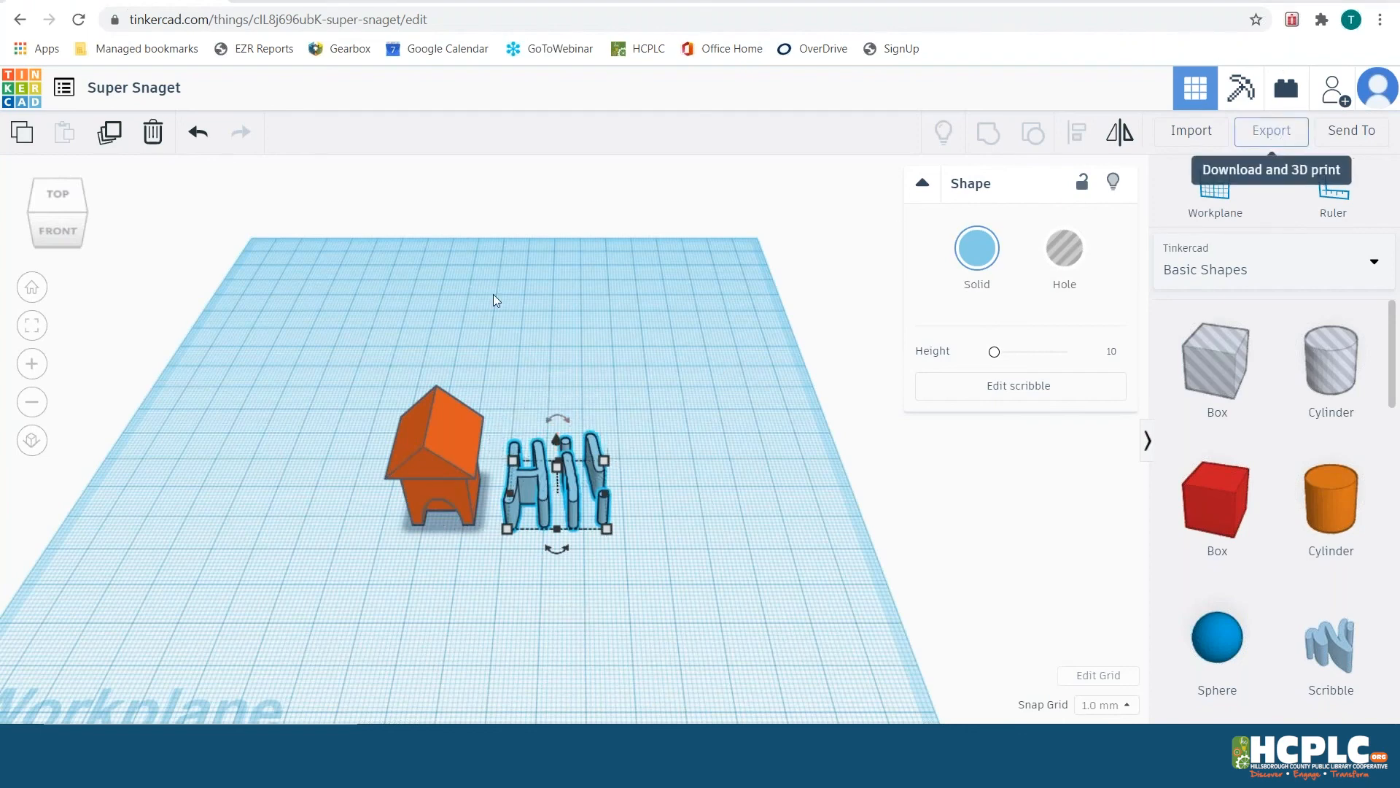
# Select the house, review the export options for downloading the selected shape, and close them without downloading
pyautogui.click(431, 469)
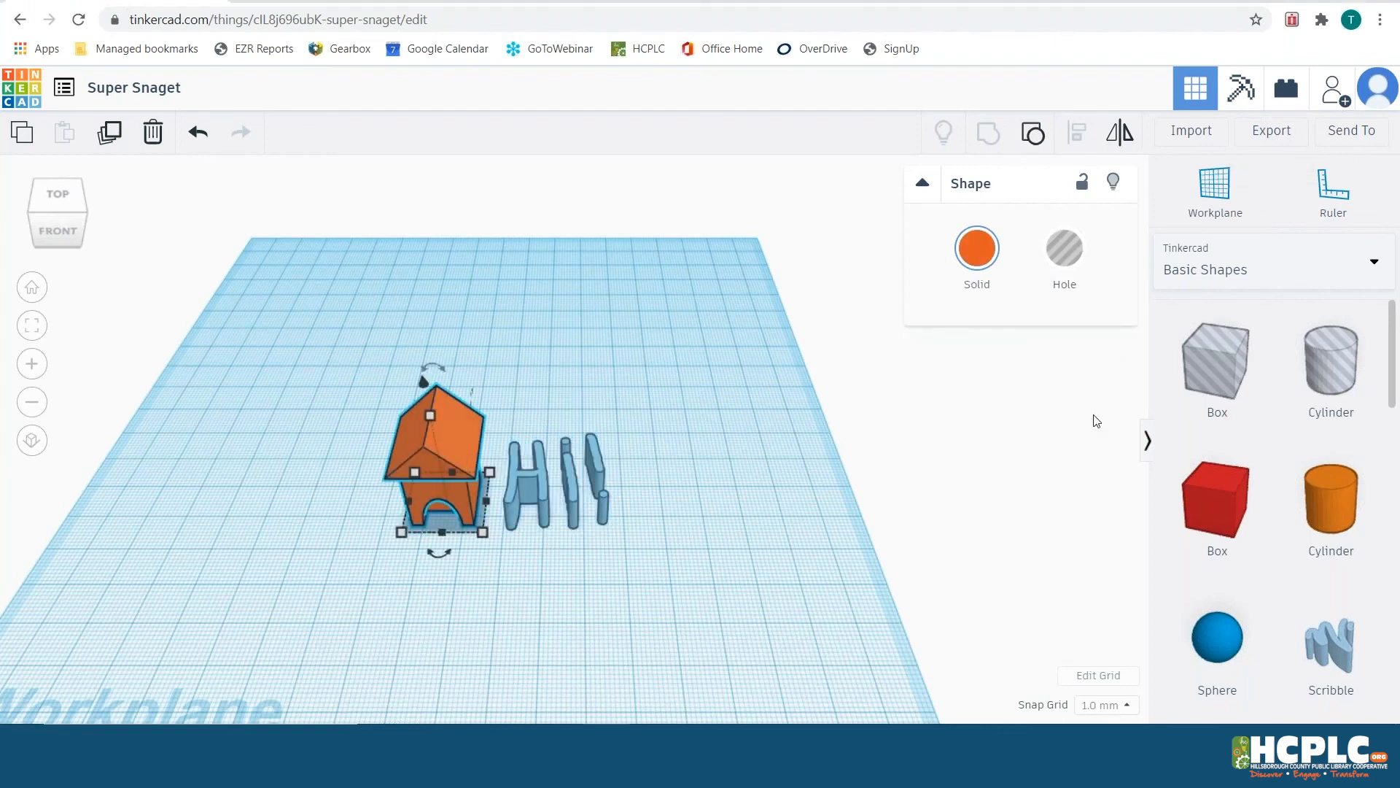
pyautogui.click(1282, 140)
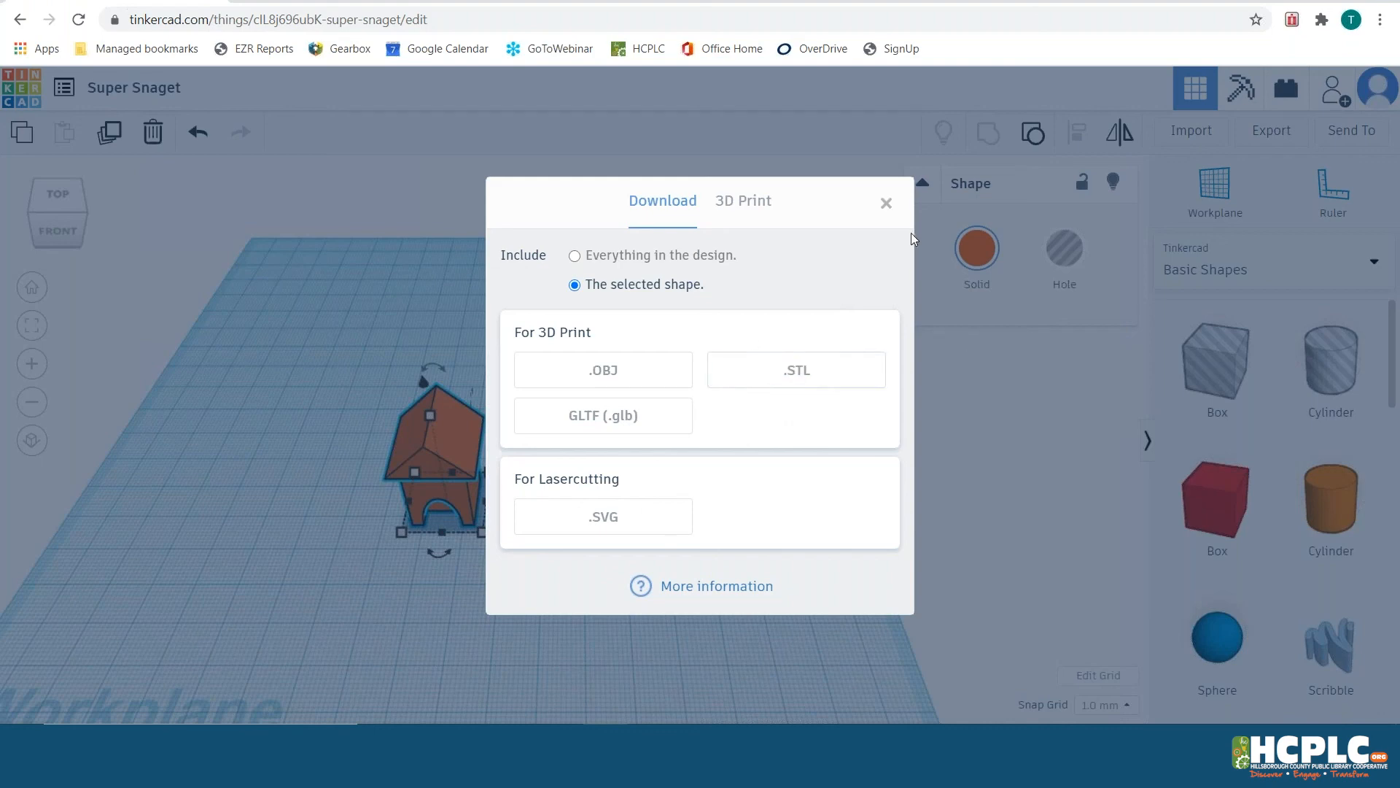
pyautogui.click(884, 206)
pyautogui.moveTo(560, 773)
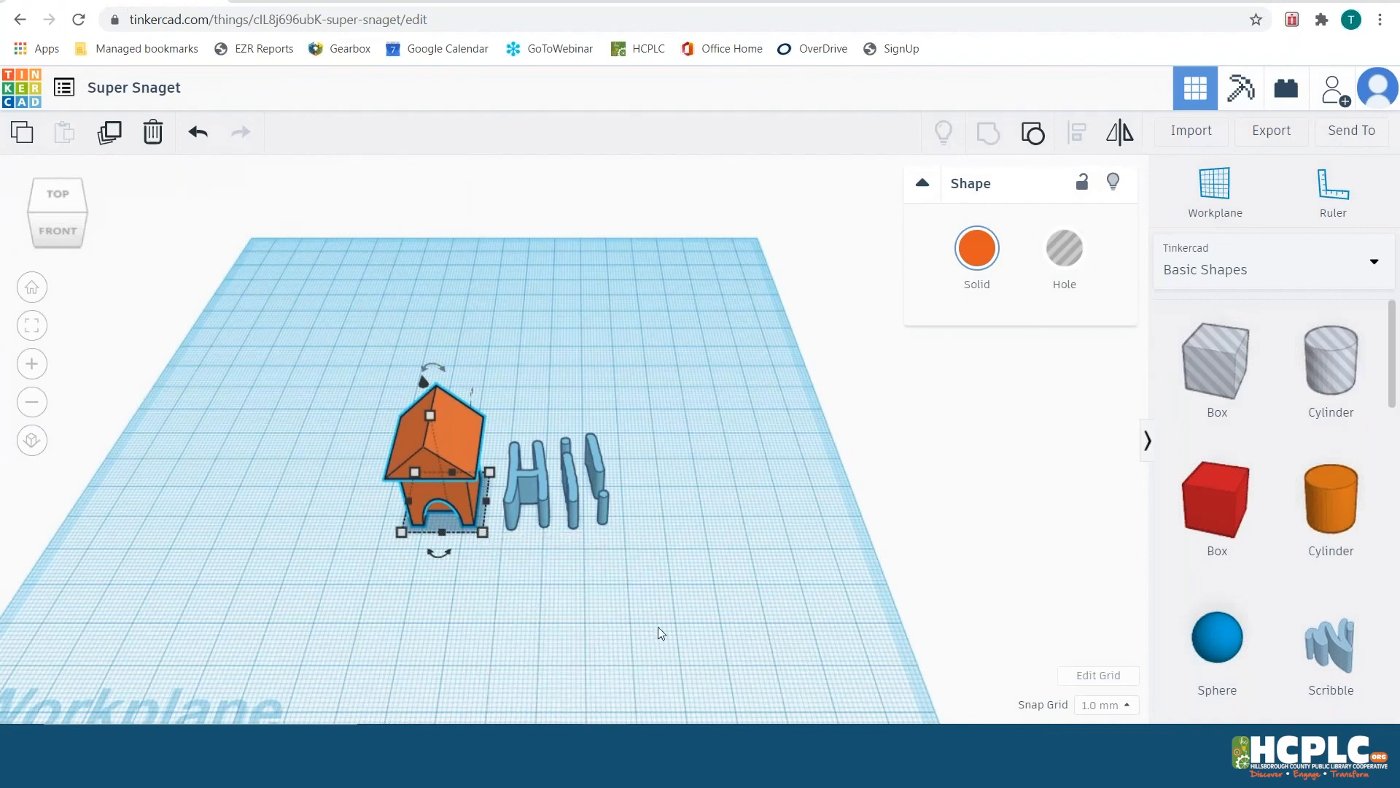
pyautogui.moveTo(712, 617); pyautogui.dragTo(709, 575, button='right')
pyautogui.scroll(-2, 710, 574)
pyautogui.moveTo(760, 523); pyautogui.dragTo(766, 606, button='right')
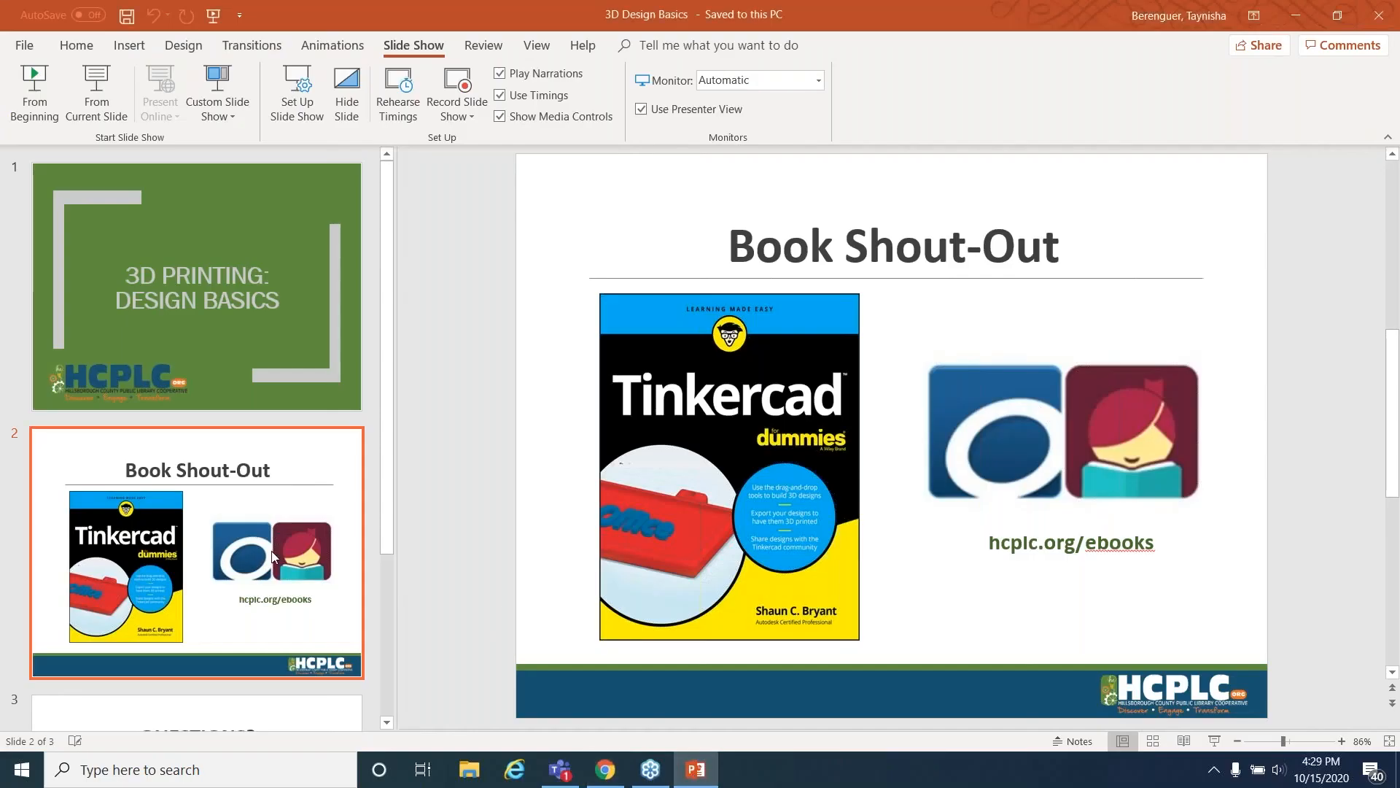
# Select the QUESTIONS? slide of the 3D Design Basics presentation and start the slide show from that slide
pyautogui.press('Down')
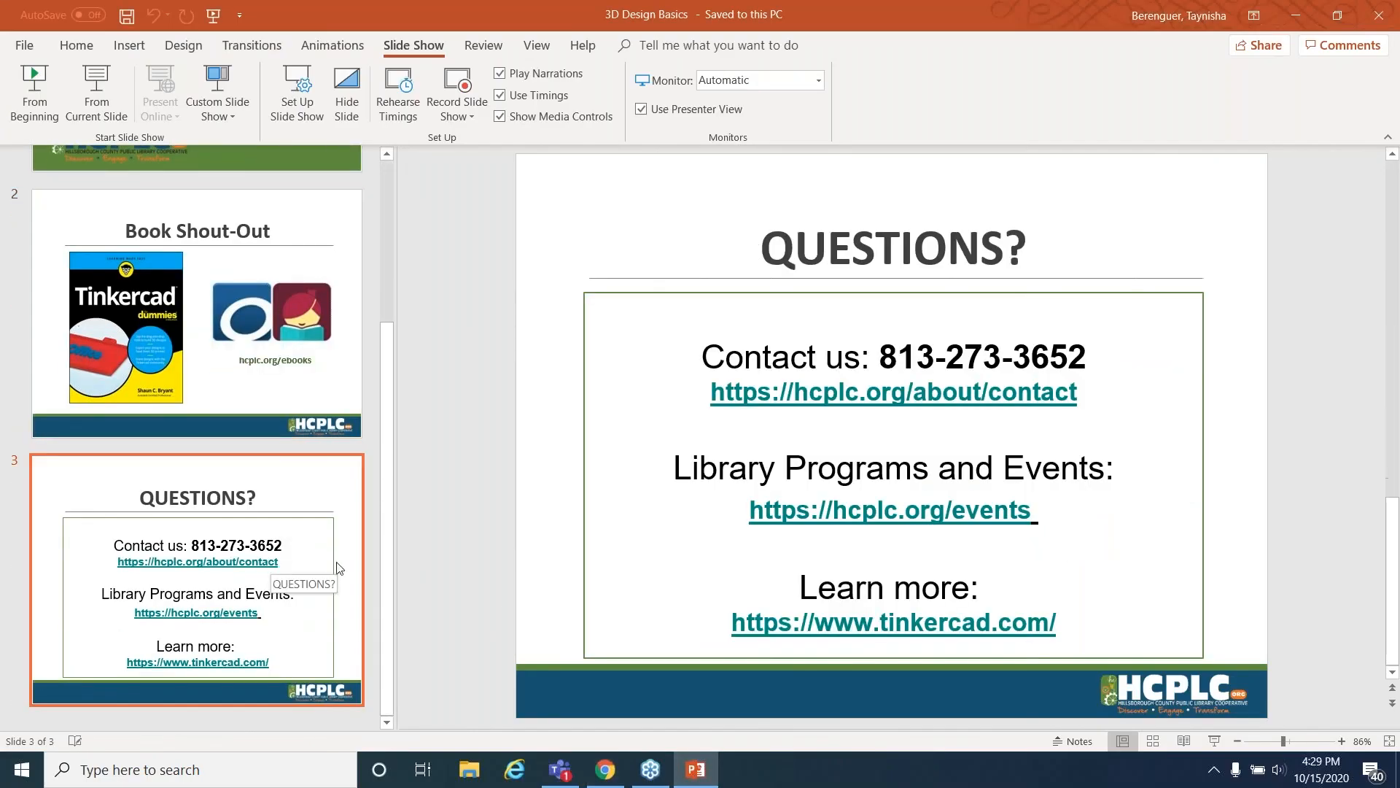
pyautogui.click(99, 107)
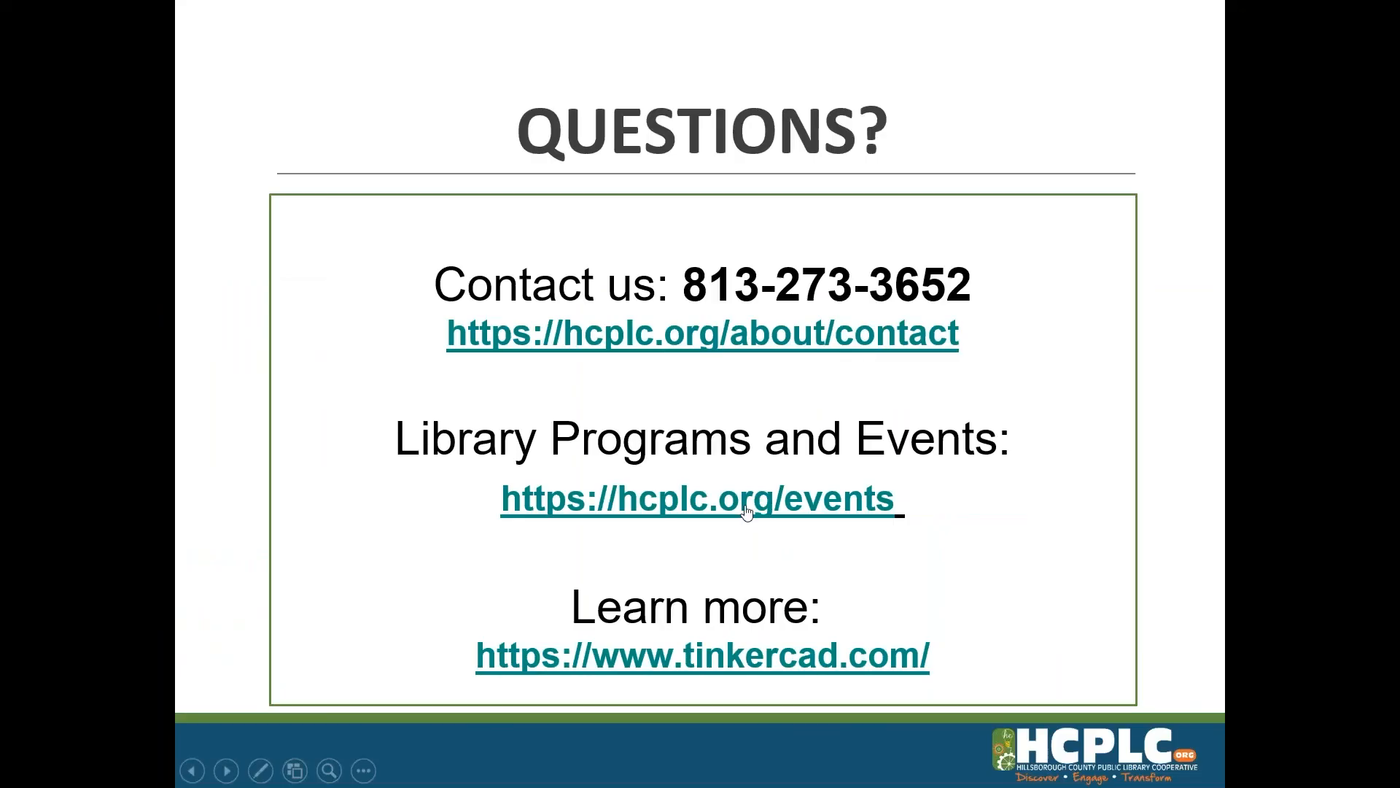